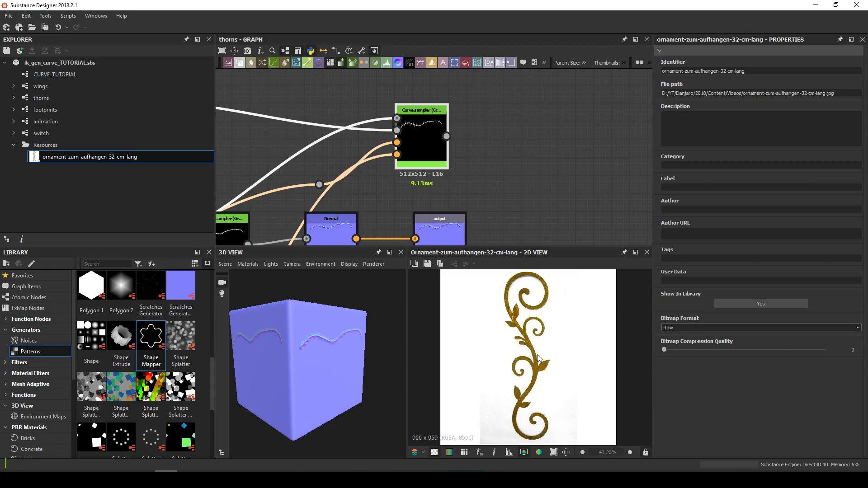
# Duplicate the Shape, linear curve input driver and Curve sampler nodes and place the copies in the empty area beyond the existing network.
pyautogui.scroll(-7, 484, 150)
pyautogui.moveTo(478, 175); pyautogui.dragTo(471, 161, button='middle')
pyautogui.scroll(2, 394, 161)
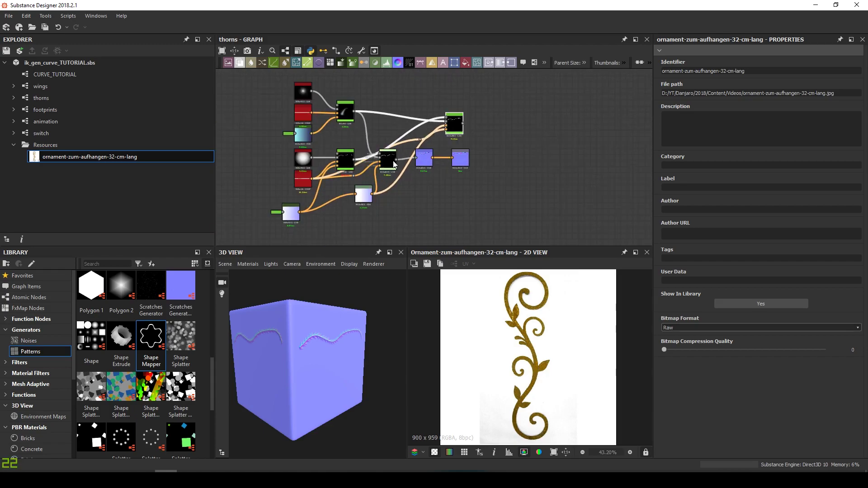
pyautogui.scroll(-5, 393, 172)
pyautogui.scroll(6, 409, 163)
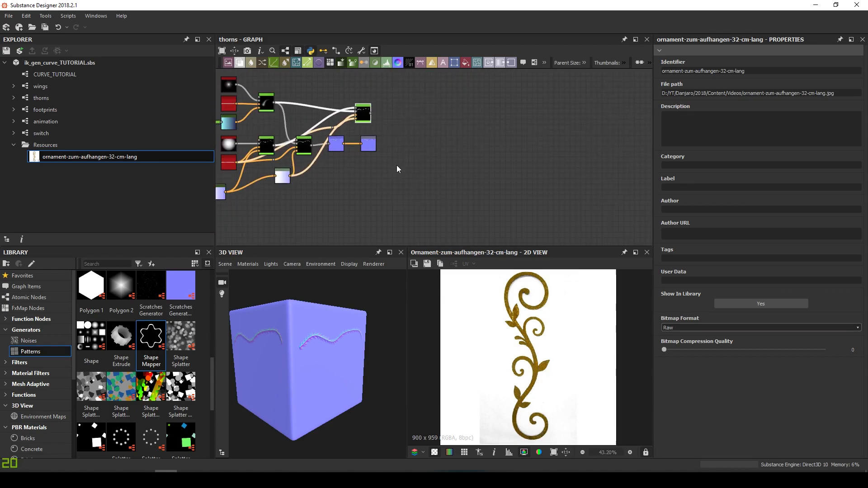
pyautogui.moveTo(397, 165); pyautogui.dragTo(407, 213, button='middle')
pyautogui.scroll(8, 296, 188)
pyautogui.scroll(-2, 324, 181)
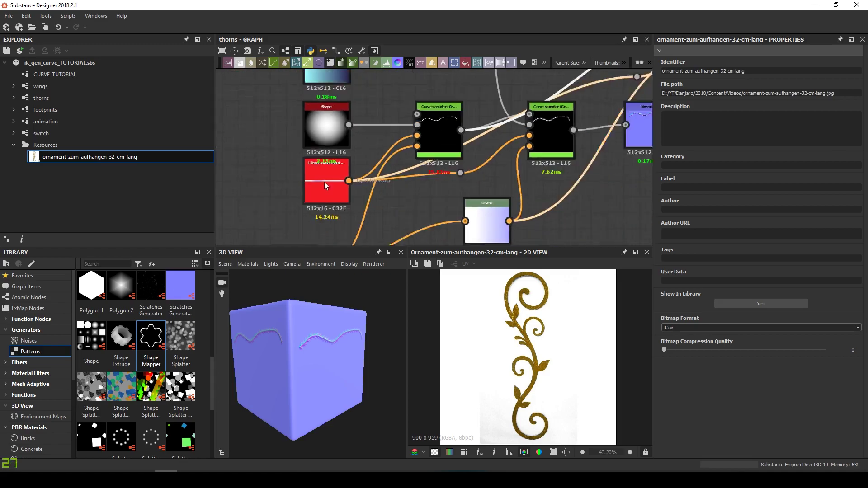
pyautogui.scroll(-3, 324, 182)
pyautogui.moveTo(229, 122); pyautogui.dragTo(317, 160)
pyautogui.hotkey('ctrl', 'd')
pyautogui.moveTo(405, 174); pyautogui.dragTo(512, 212)
pyautogui.moveTo(512, 212); pyautogui.dragTo(397, 178, button='middle')
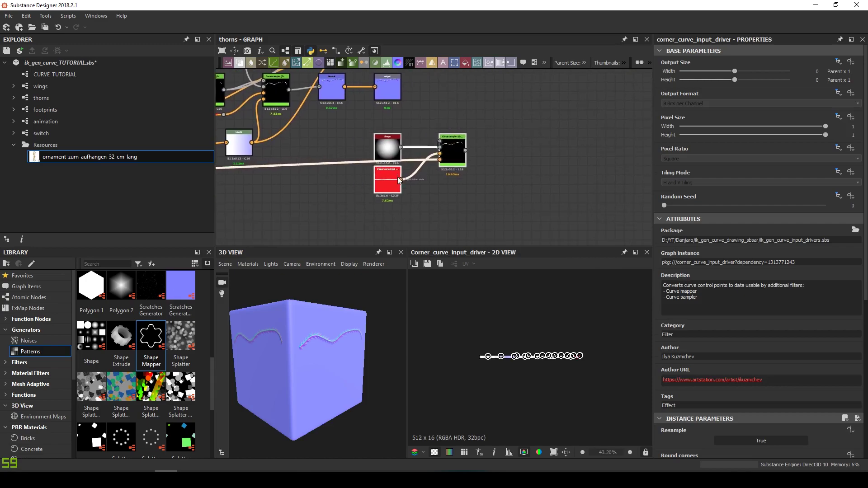
# Move the driver copy clear of the Shape and run the Shape through a Histogram Scan with Position 0.97.
pyautogui.moveTo(399, 179); pyautogui.dragTo(438, 207)
pyautogui.moveTo(359, 181); pyautogui.dragTo(401, 179, button='middle')
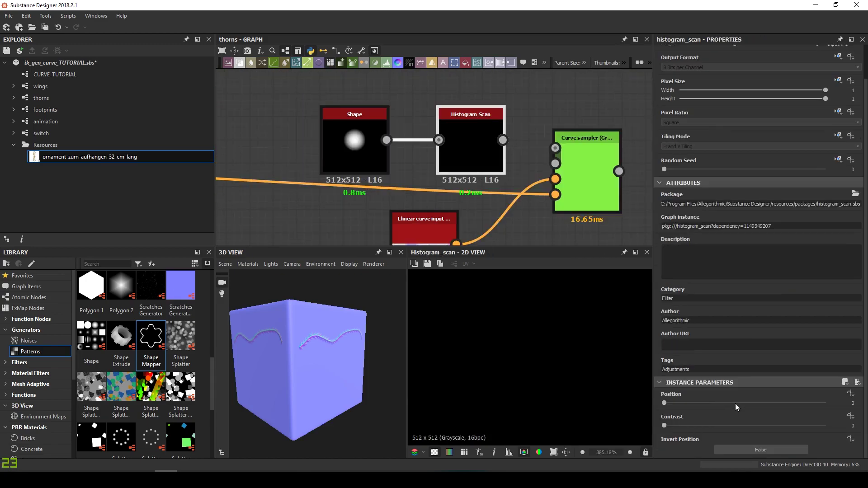
pyautogui.click(762, 403)
pyautogui.moveTo(763, 407); pyautogui.dragTo(822, 406)
pyautogui.scroll(-6, 635, 403)
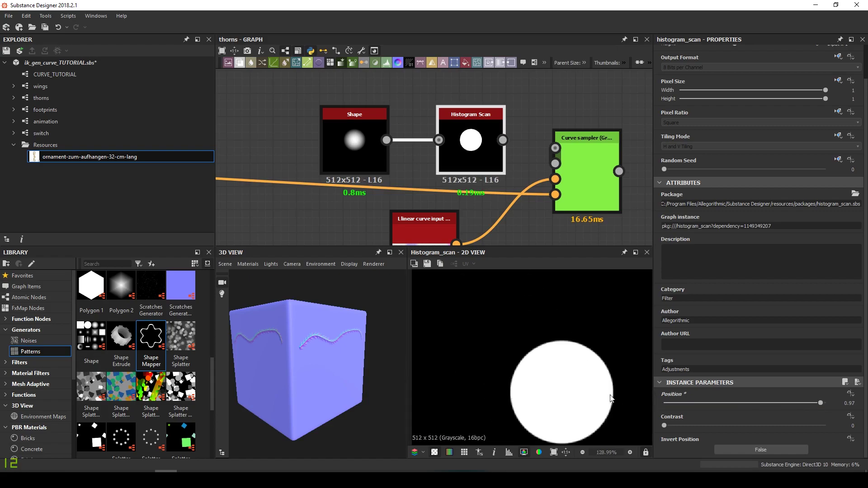
pyautogui.scroll(4, 606, 396)
pyautogui.moveTo(610, 392); pyautogui.dragTo(574, 367, button='middle')
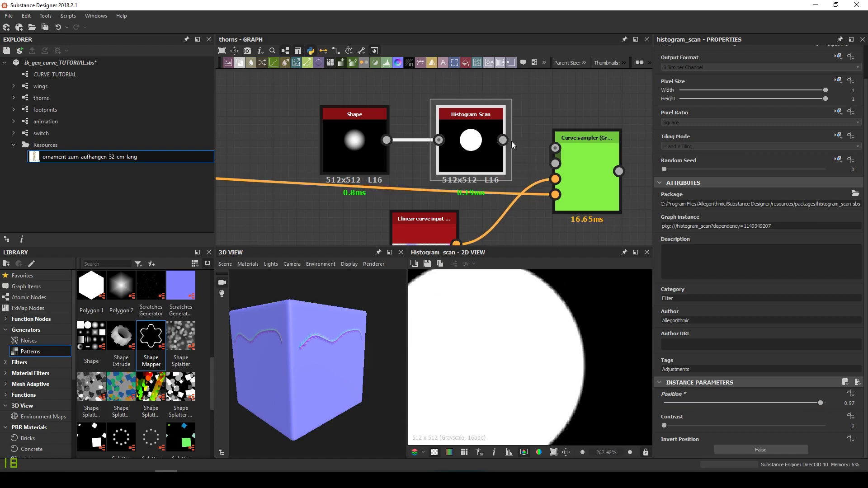
# Feed the Histogram Scan into the copied Curve sampler and preview the curve, then the ornament bitmap placed in the graph.
pyautogui.moveTo(503, 140); pyautogui.dragTo(559, 148)
pyautogui.doubleClick(568, 166)
pyautogui.moveTo(585, 190); pyautogui.dragTo(455, 175, button='middle')
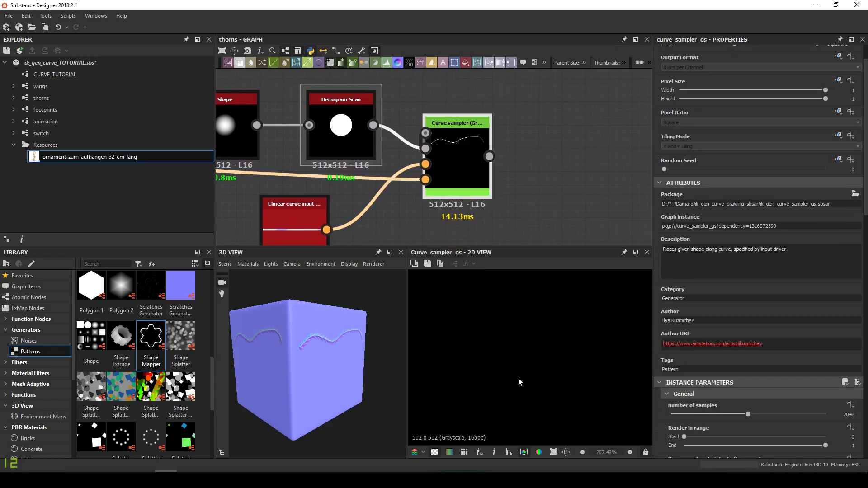
pyautogui.scroll(-11, 518, 378)
pyautogui.scroll(6, 520, 365)
pyautogui.scroll(10, 565, 326)
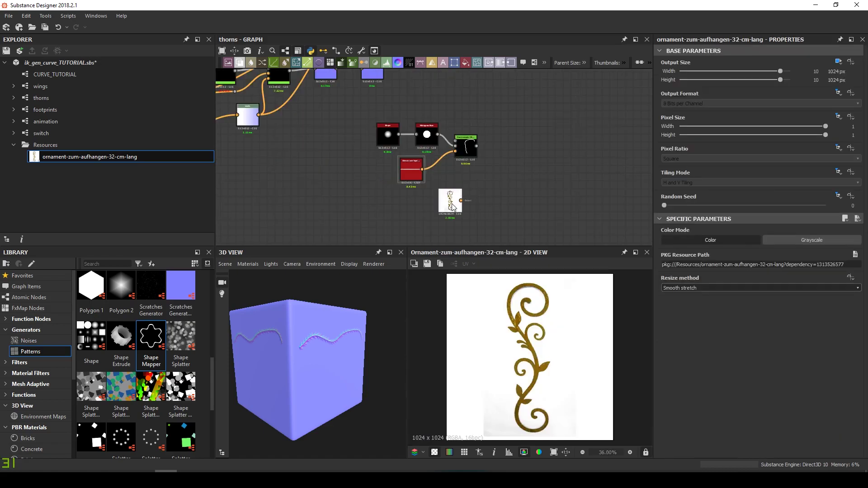
# Blend the Curve sampler output over the ornament bitmap using Max (Lighten), with the bitmap set to Grayscale, and preview the Blend.
pyautogui.moveTo(461, 200); pyautogui.dragTo(501, 195)
pyautogui.click(521, 214)
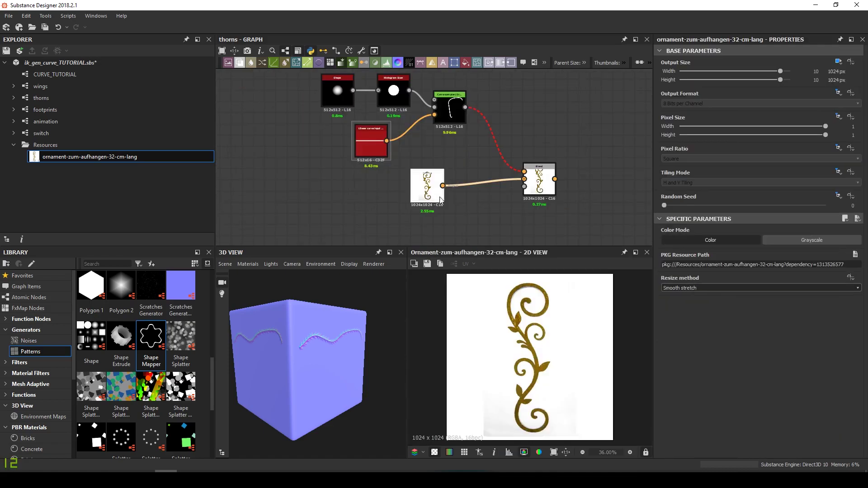
pyautogui.click(812, 240)
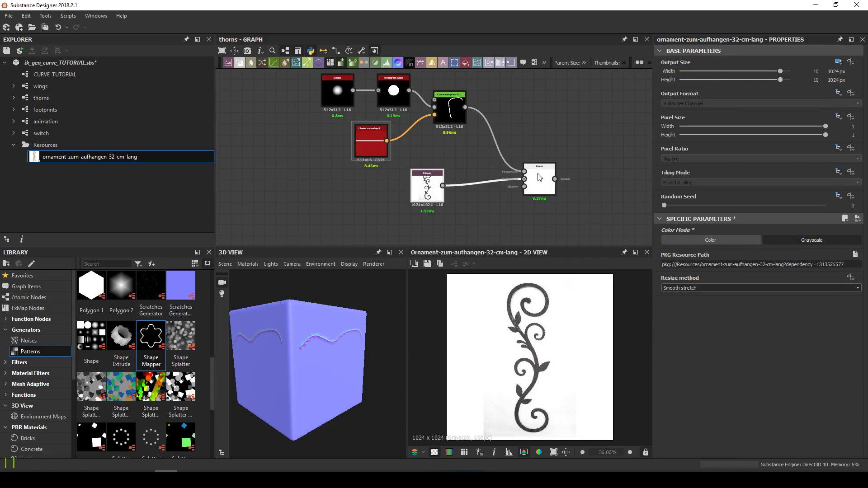
pyautogui.doubleClick(543, 194)
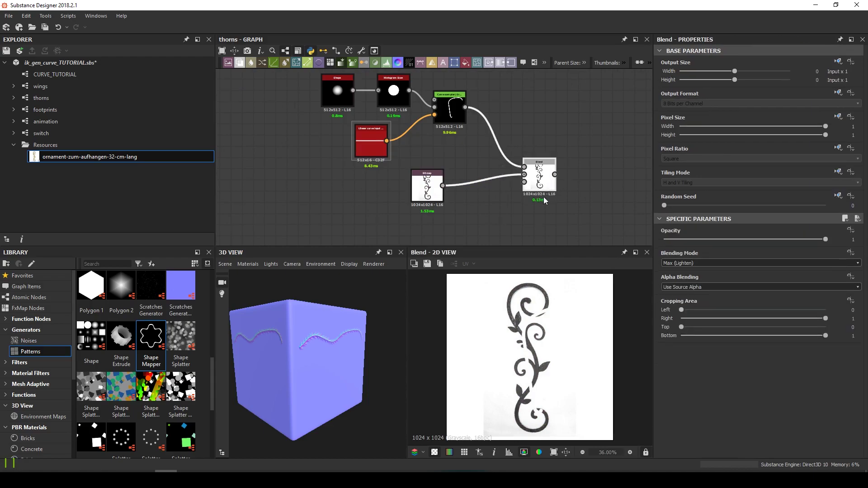
# Select the curve input driver and move its first control points onto the inner end of the ornament's lower spiral.
pyautogui.click(368, 136)
pyautogui.scroll(8, 543, 328)
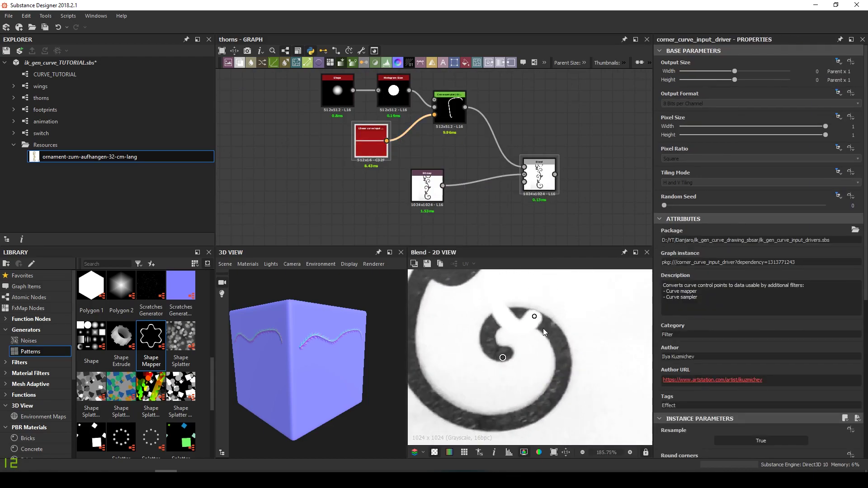
pyautogui.moveTo(530, 318)
pyautogui.mouseDown()
pyautogui.moveTo(512, 358)
pyautogui.moveTo(472, 364)
pyautogui.mouseUp()
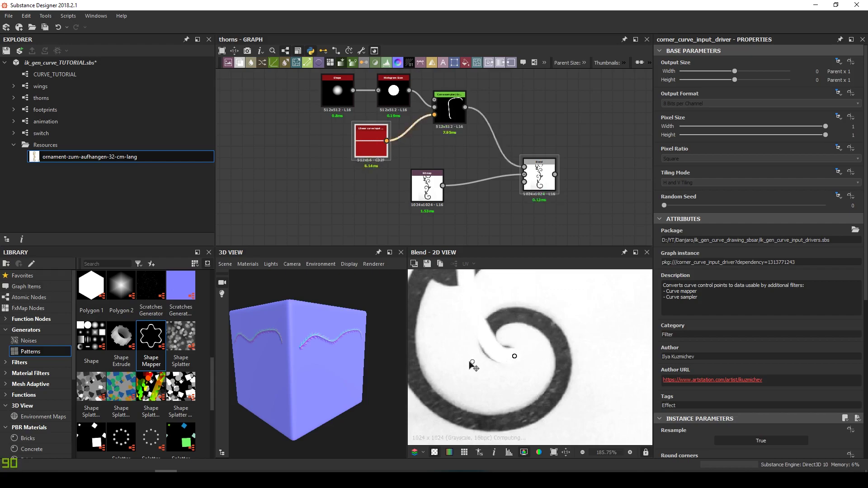
pyautogui.scroll(-7, 472, 365)
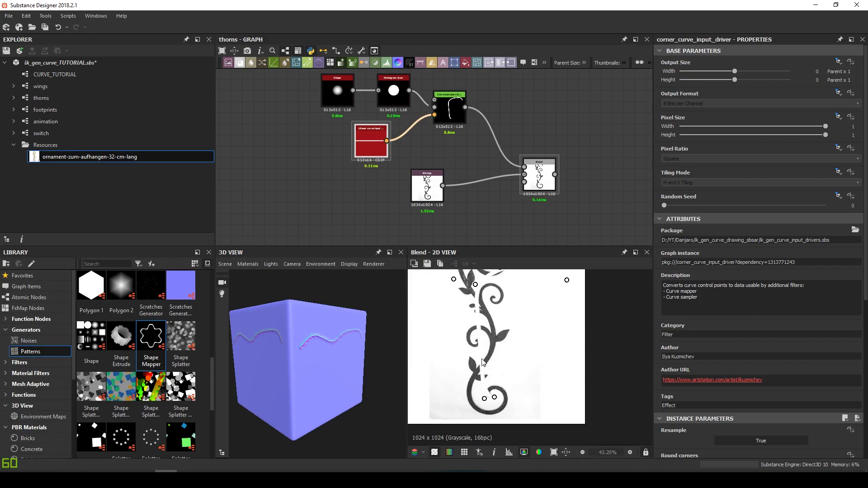
pyautogui.moveTo(480, 294); pyautogui.dragTo(490, 375)
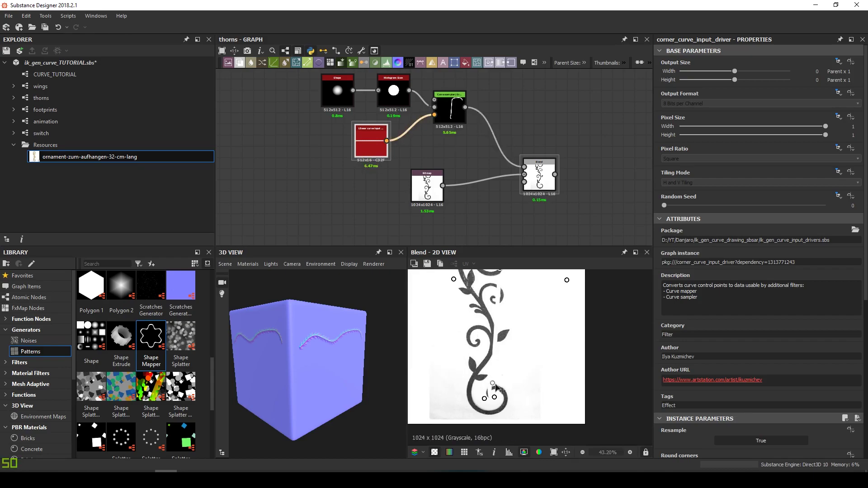
pyautogui.scroll(3, 496, 387)
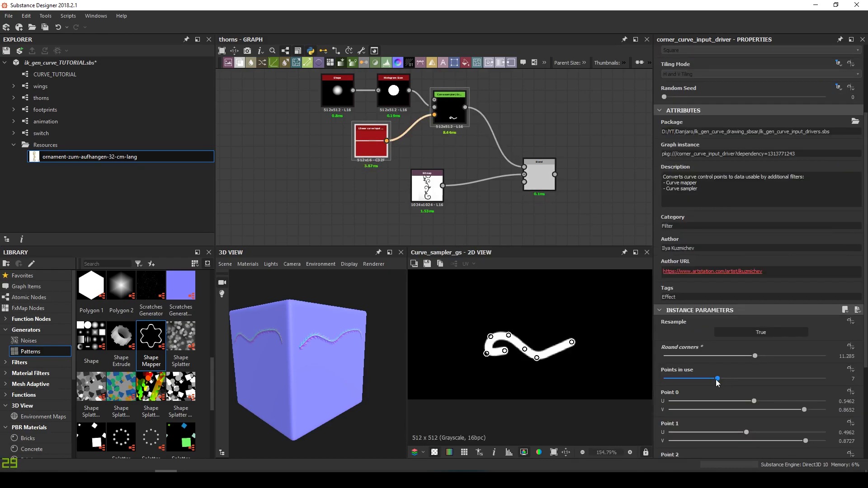
# Set the driver's Points in use to 12 and spread the added points along a rising stem line.
pyautogui.moveTo(722, 381); pyautogui.dragTo(763, 381)
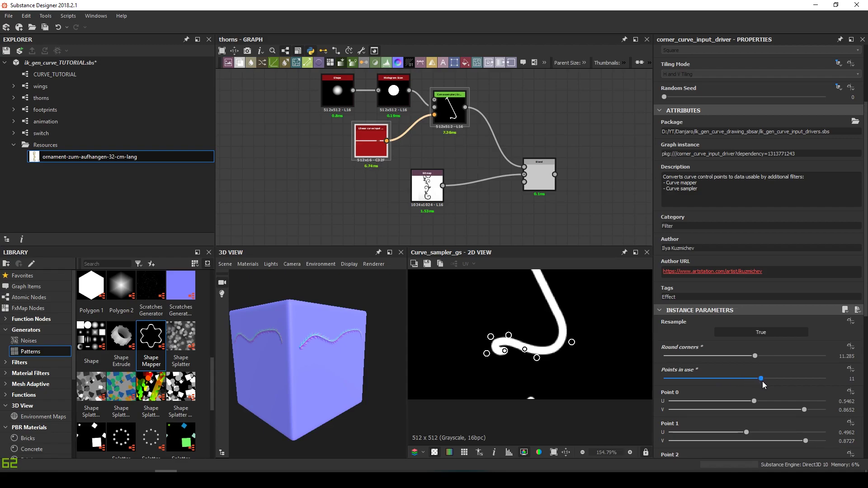
pyautogui.scroll(-7, 574, 330)
pyautogui.scroll(1, 546, 346)
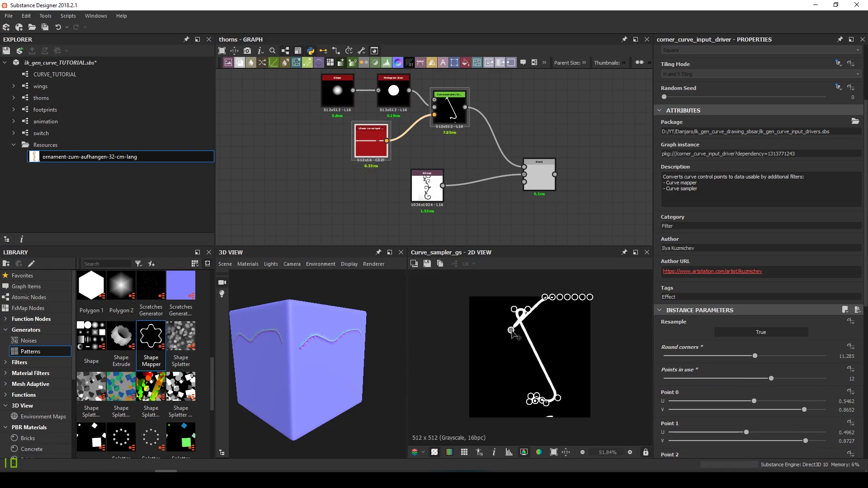
pyautogui.moveTo(512, 331); pyautogui.dragTo(548, 302)
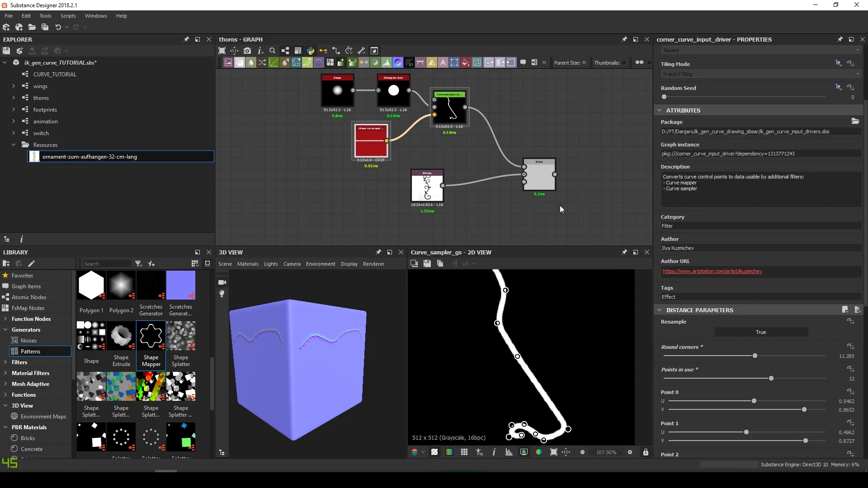
# Preview the Blend while editing the curve driver and move control points onto the outer rim of the lower spiral.
pyautogui.doubleClick(539, 176)
pyautogui.click(372, 142)
pyautogui.scroll(5, 550, 418)
pyautogui.moveTo(568, 400); pyautogui.dragTo(530, 344, button='middle')
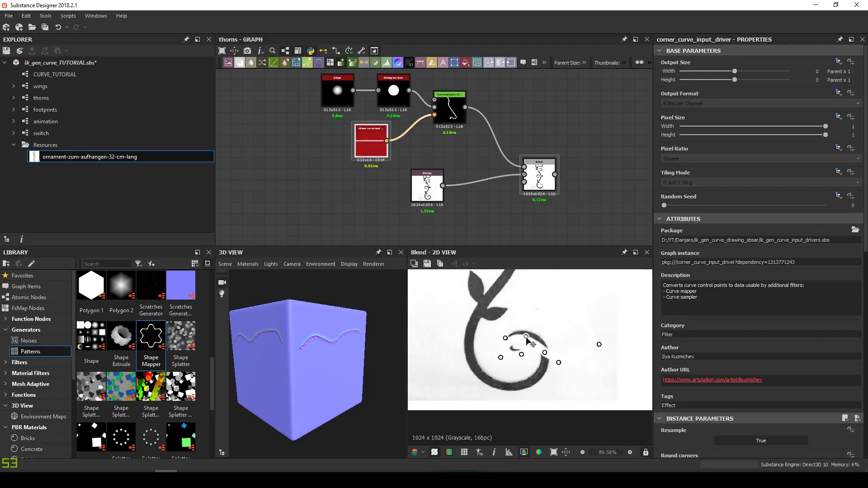
pyautogui.moveTo(545, 348); pyautogui.dragTo(536, 378)
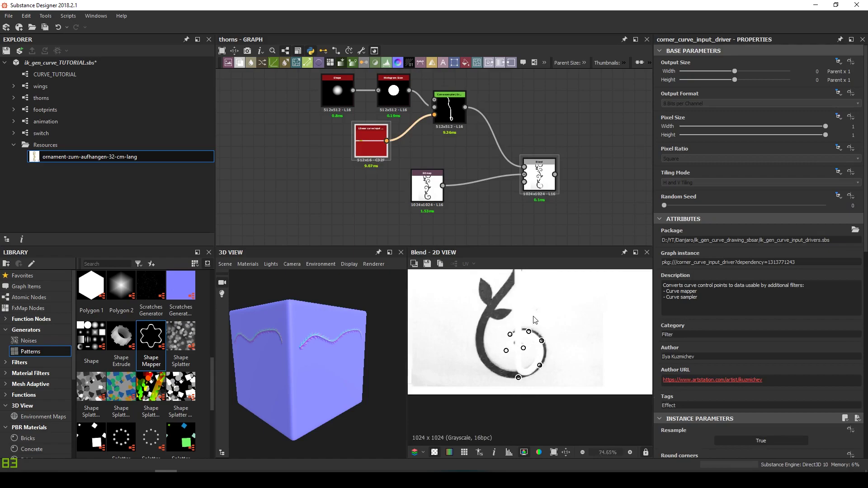
# Place the upper control points along the ornament's stem, from the lower spiral up to the middle leaf.
pyautogui.scroll(-4, 543, 375)
pyautogui.moveTo(505, 369); pyautogui.dragTo(503, 366)
pyautogui.moveTo(507, 279); pyautogui.dragTo(506, 321, button='middle')
pyautogui.moveTo(509, 292); pyautogui.dragTo(531, 361)
pyautogui.scroll(8, 530, 362)
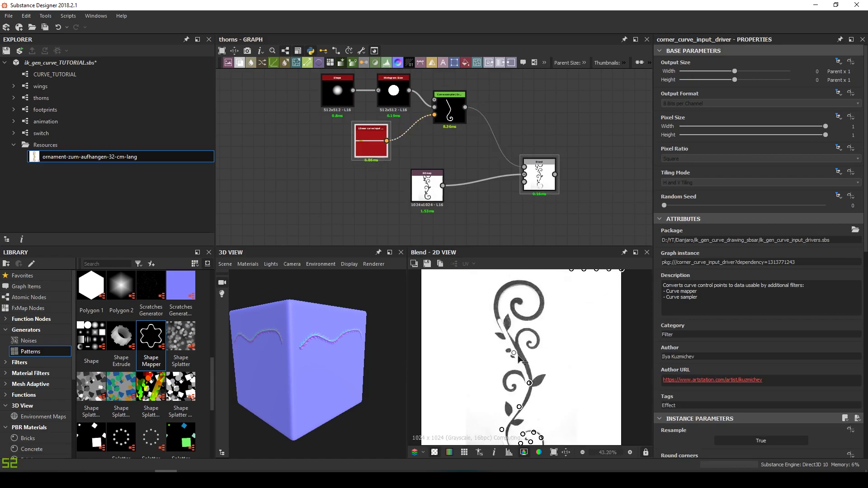
pyautogui.moveTo(507, 287); pyautogui.dragTo(513, 326)
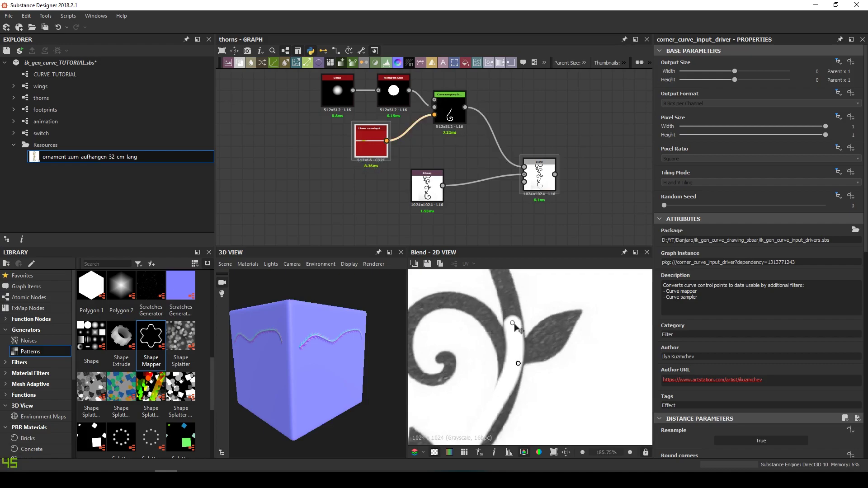
pyautogui.scroll(-2, 514, 327)
pyautogui.moveTo(514, 327); pyautogui.dragTo(542, 271, button='middle')
pyautogui.moveTo(509, 356); pyautogui.dragTo(529, 338)
pyautogui.moveTo(508, 366); pyautogui.dragTo(529, 307, button='middle')
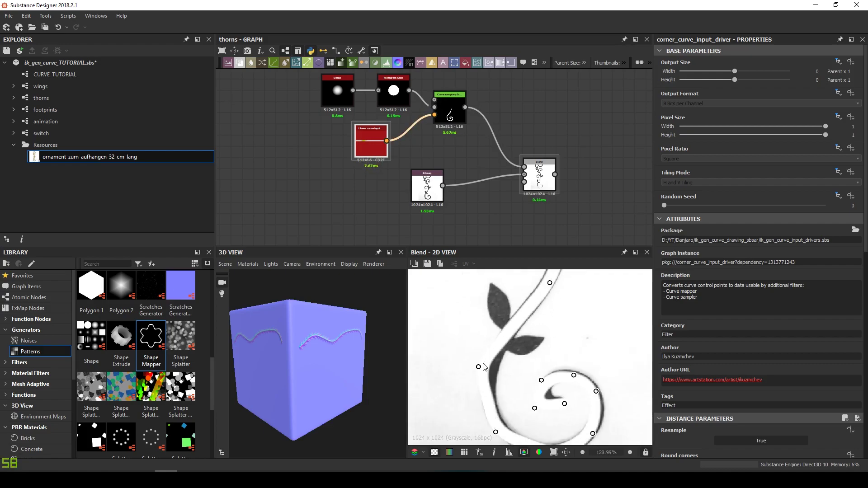
# Align the control points with the stem's lower bend and the underside of the spiral in the reference.
pyautogui.moveTo(480, 366); pyautogui.dragTo(487, 369)
pyautogui.moveTo(549, 282); pyautogui.dragTo(529, 306)
pyautogui.moveTo(522, 352); pyautogui.dragTo(516, 308, button='middle')
pyautogui.moveTo(489, 387); pyautogui.dragTo(484, 369)
pyautogui.moveTo(549, 409); pyautogui.dragTo(515, 406)
pyautogui.moveTo(586, 389); pyautogui.dragTo(572, 403)
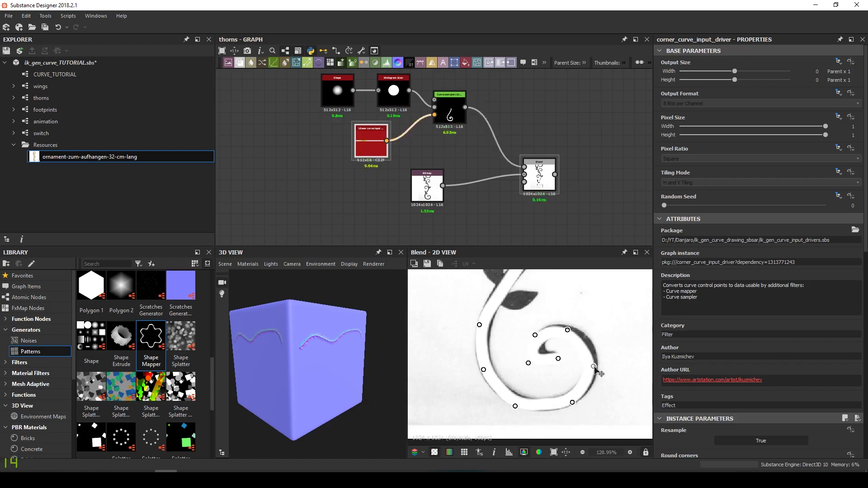
# Redistribute the points around the lower spiral's outer loop and up to the two small leaves.
pyautogui.moveTo(593, 367); pyautogui.dragTo(587, 338)
pyautogui.moveTo(573, 403); pyautogui.dragTo(592, 384)
pyautogui.moveTo(515, 406); pyautogui.dragTo(551, 409)
pyautogui.moveTo(484, 370); pyautogui.dragTo(497, 393)
pyautogui.moveTo(479, 325); pyautogui.dragTo(476, 340)
pyautogui.scroll(-1, 501, 293)
pyautogui.moveTo(502, 293); pyautogui.dragTo(491, 352, button='middle')
pyautogui.moveTo(508, 326); pyautogui.dragTo(488, 349)
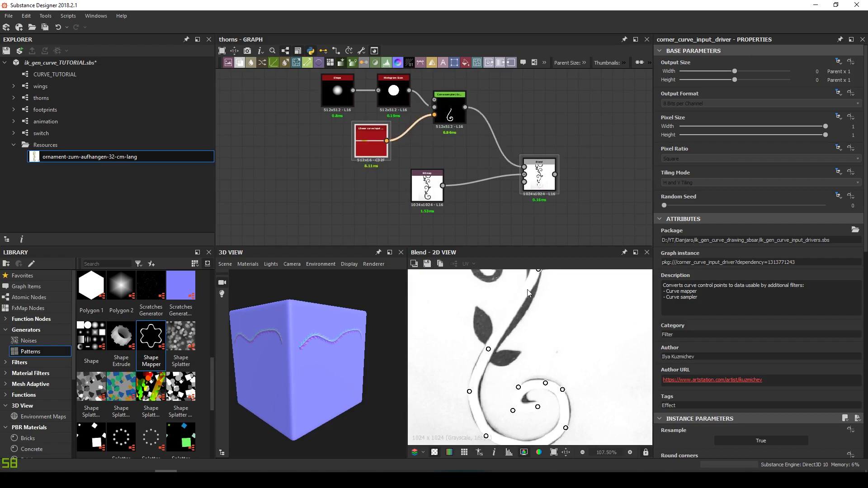
# Fit the last two control points to the stem section ending at the middle leaf.
pyautogui.moveTo(538, 270); pyautogui.dragTo(523, 310)
pyautogui.moveTo(523, 309); pyautogui.dragTo(521, 372, button='middle')
pyautogui.moveTo(537, 314); pyautogui.dragTo(533, 334)
pyautogui.scroll(-1, 556, 379)
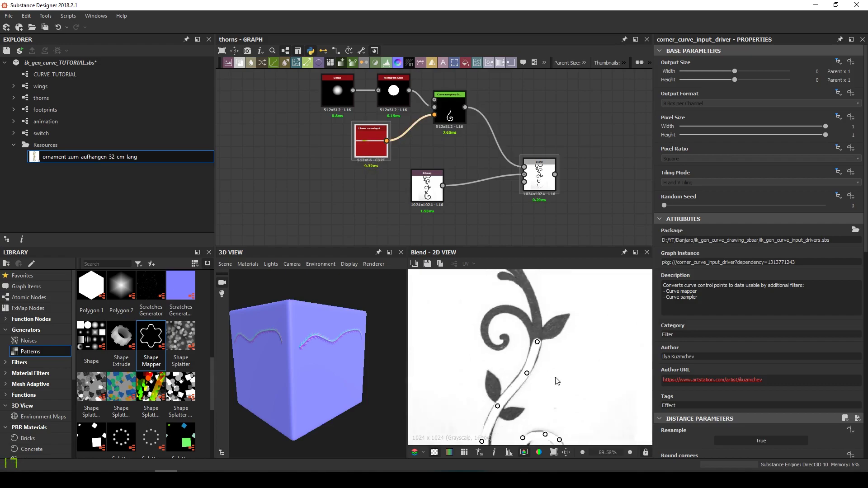
# Fine-tune the control points at the lower spiral's inner curl and outer edge to match the reference closely.
pyautogui.scroll(5, 556, 380)
pyautogui.moveTo(551, 430); pyautogui.dragTo(556, 272, button='middle')
pyautogui.moveTo(476, 406); pyautogui.dragTo(484, 404)
pyautogui.moveTo(535, 359); pyautogui.dragTo(533, 357)
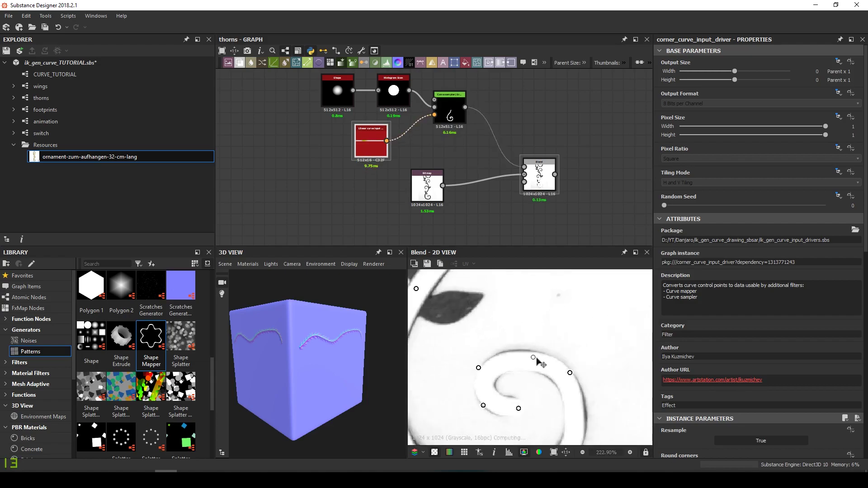
pyautogui.moveTo(558, 375); pyautogui.dragTo(560, 343, button='middle')
pyautogui.moveTo(572, 341); pyautogui.dragTo(573, 348)
pyautogui.moveTo(575, 388); pyautogui.dragTo(576, 350, button='middle')
pyautogui.moveTo(579, 392); pyautogui.dragTo(583, 374)
pyautogui.moveTo(504, 431); pyautogui.dragTo(506, 413, button='middle')
pyautogui.moveTo(512, 408); pyautogui.dragTo(528, 404)
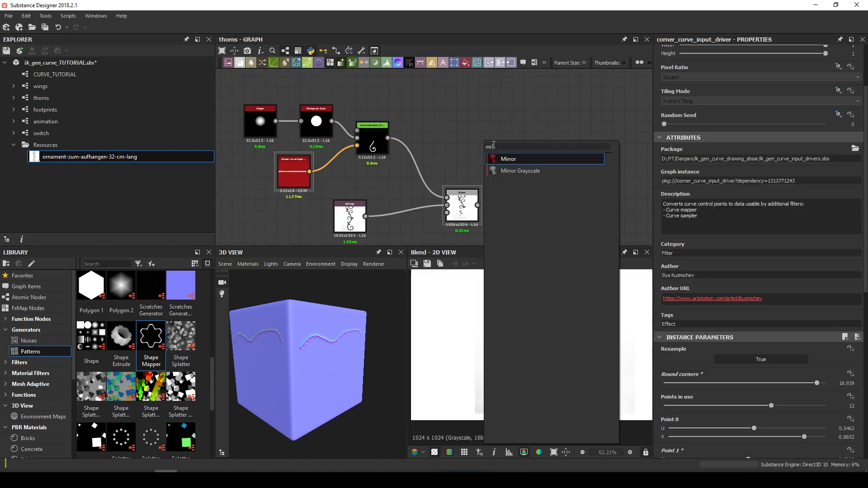
# Add a Mirror Grayscale node after the Curve sampler, set its mode to Mirror Axis Y and invert the axis.
pyautogui.click(511, 171)
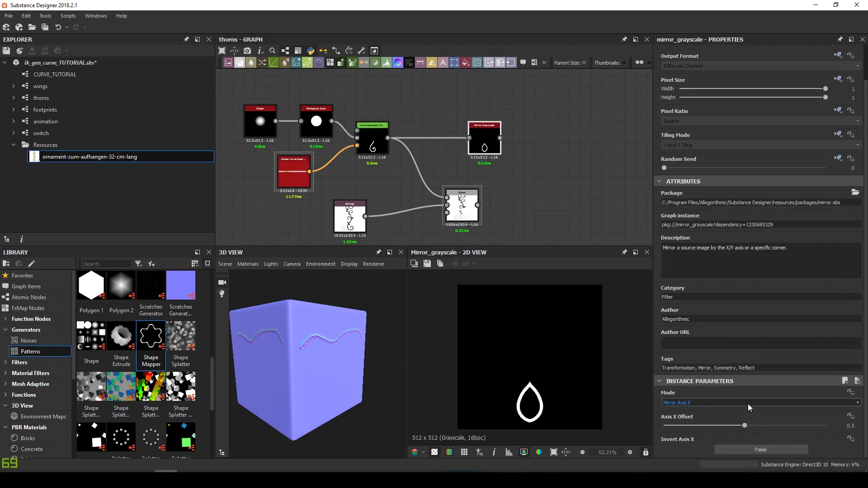
pyautogui.click(748, 404)
pyautogui.click(728, 415)
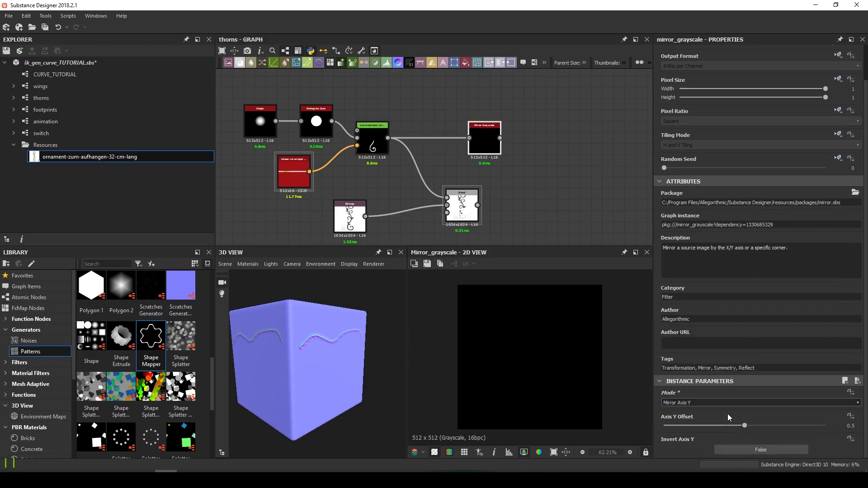
pyautogui.click(742, 448)
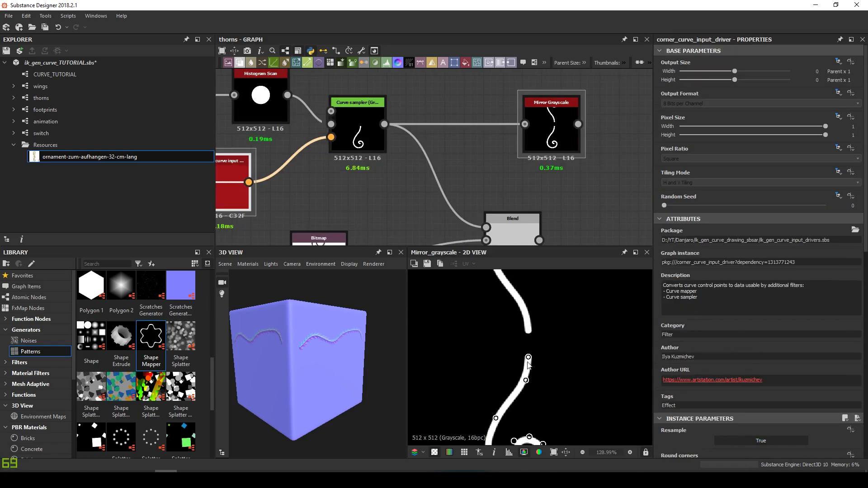
# Adjust the upper stem points so the curve joins its mirrored half smoothly, and preview the Mirror Grayscale output.
pyautogui.moveTo(528, 379); pyautogui.dragTo(531, 364)
pyautogui.scroll(-3, 552, 375)
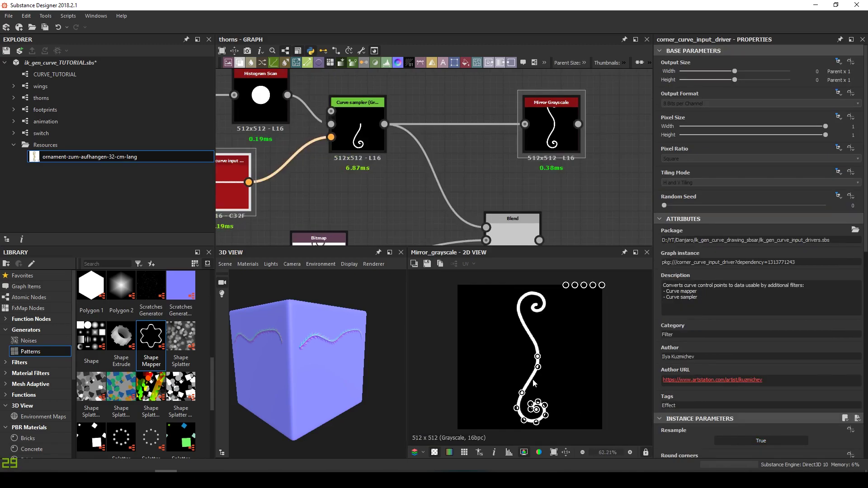
pyautogui.moveTo(519, 400); pyautogui.dragTo(521, 391)
pyautogui.doubleClick(551, 131)
pyautogui.scroll(5, 529, 357)
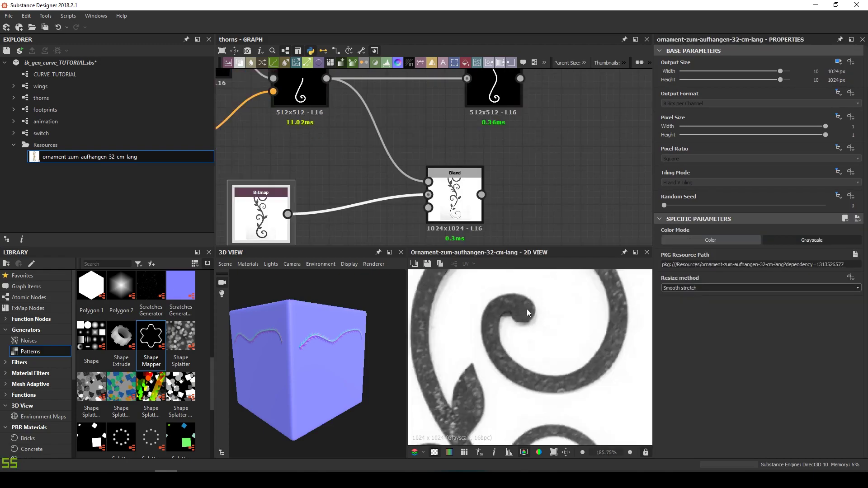
# Feed the Histogram Scan circle into a Transformation 2D with No Tiling, and combine it with the Mirror Grayscale output in a Blend.
pyautogui.scroll(-6, 528, 312)
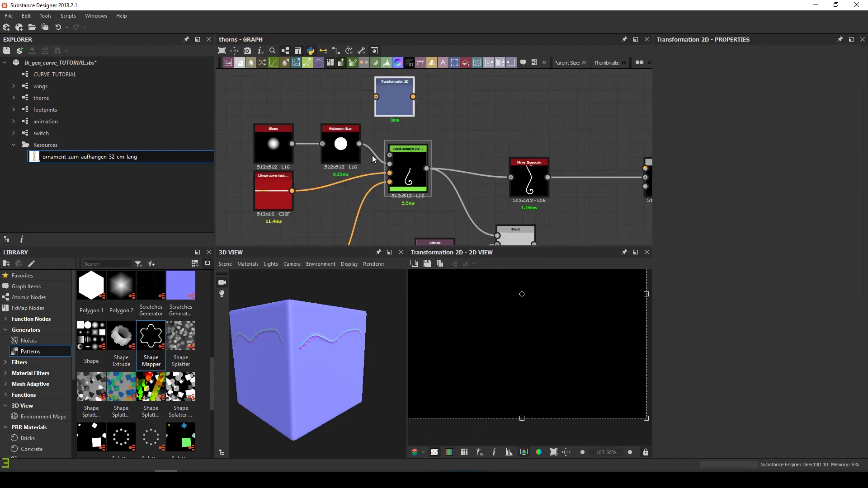
pyautogui.moveTo(360, 143); pyautogui.dragTo(377, 96)
pyautogui.moveTo(404, 105); pyautogui.dragTo(507, 131)
pyautogui.click(838, 171)
pyautogui.click(816, 206)
pyautogui.click(692, 182)
pyautogui.click(690, 191)
pyautogui.doubleClick(525, 140)
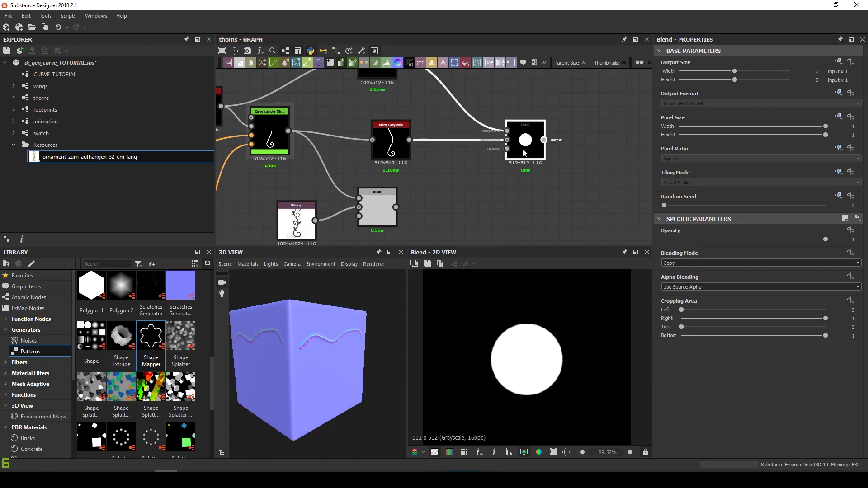
# Change the Blend's blending mode so circle and curve show together, and shrink the circle by repeatedly halving its Transformation 2D.
pyautogui.click(692, 262)
pyautogui.click(688, 302)
pyautogui.moveTo(380, 74); pyautogui.dragTo(393, 106, button='middle')
pyautogui.click(394, 106)
pyautogui.click(847, 320)
pyautogui.click(847, 320)
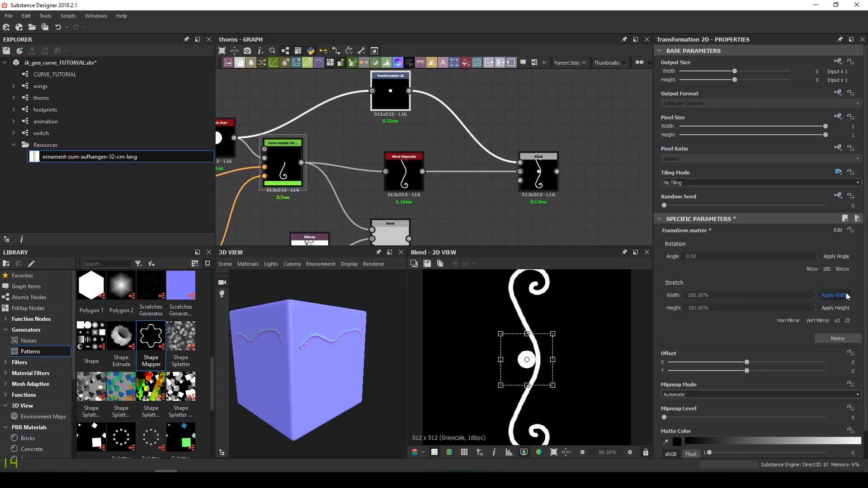
pyautogui.click(847, 321)
# Halve the transformed circle once more and place it at the inner end of the spiral as a rounded tip.
pyautogui.moveTo(531, 362); pyautogui.dragTo(520, 295, button='middle')
pyautogui.moveTo(520, 295); pyautogui.dragTo(516, 376)
pyautogui.scroll(9, 531, 368)
pyautogui.click(847, 320)
pyautogui.scroll(-5, 545, 380)
pyautogui.scroll(5, 537, 378)
pyautogui.moveTo(530, 314); pyautogui.dragTo(563, 338)
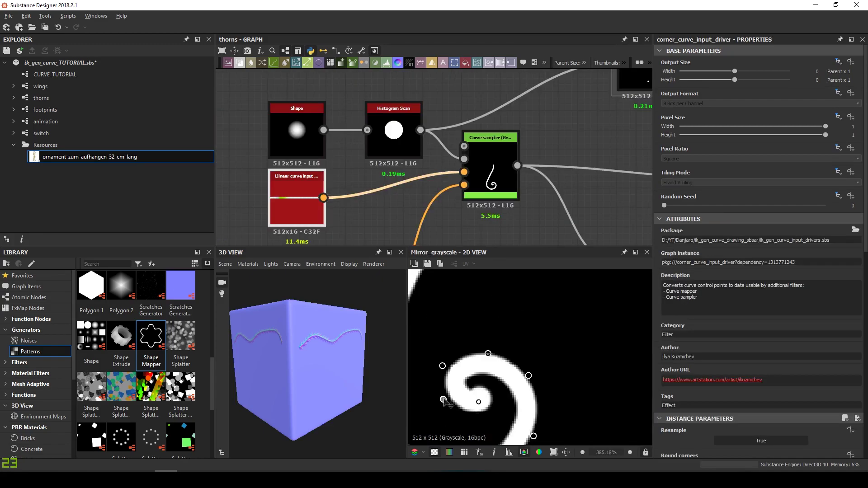
# Adjust the curve driver's control points around the spiral's inner curl to smooth its turn into the tip.
pyautogui.moveTo(445, 402); pyautogui.dragTo(442, 407)
pyautogui.moveTo(445, 369); pyautogui.dragTo(490, 350)
pyautogui.moveTo(477, 403); pyautogui.dragTo(474, 402)
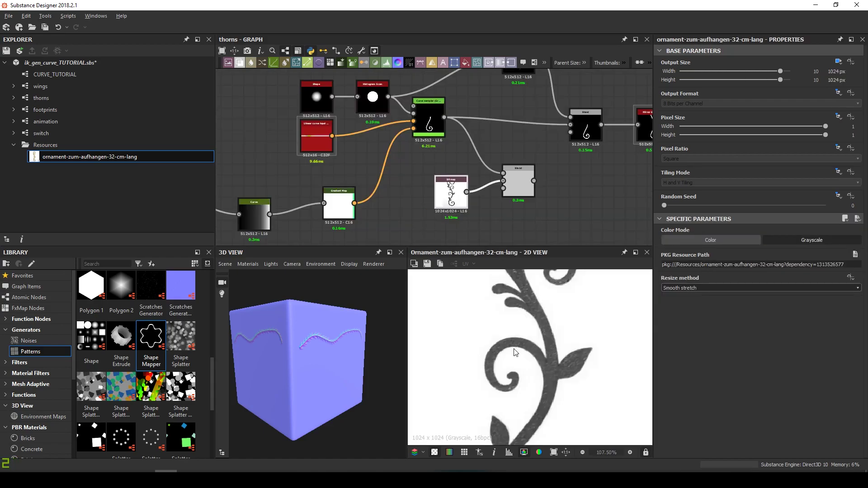
# Add a Swirl Grayscale node beside the reference bitmap's Blend.
pyautogui.moveTo(515, 352); pyautogui.dragTo(525, 368, button='middle')
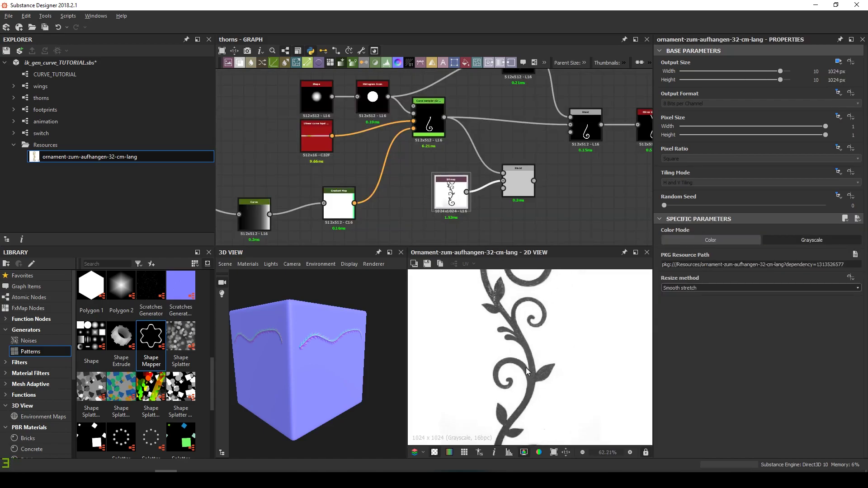
pyautogui.scroll(-2, 532, 305)
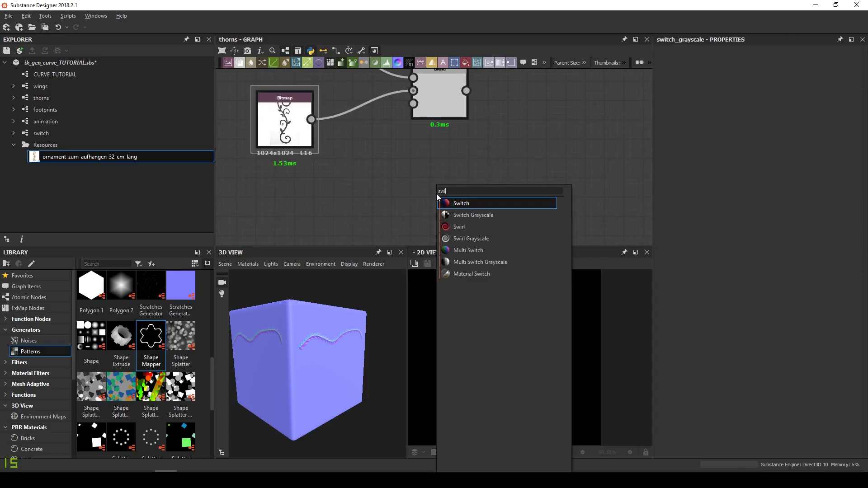
pyautogui.write('r')
pyautogui.press('Return')
pyautogui.moveTo(446, 197); pyautogui.dragTo(561, 179)
pyautogui.scroll(-2, 374, 161)
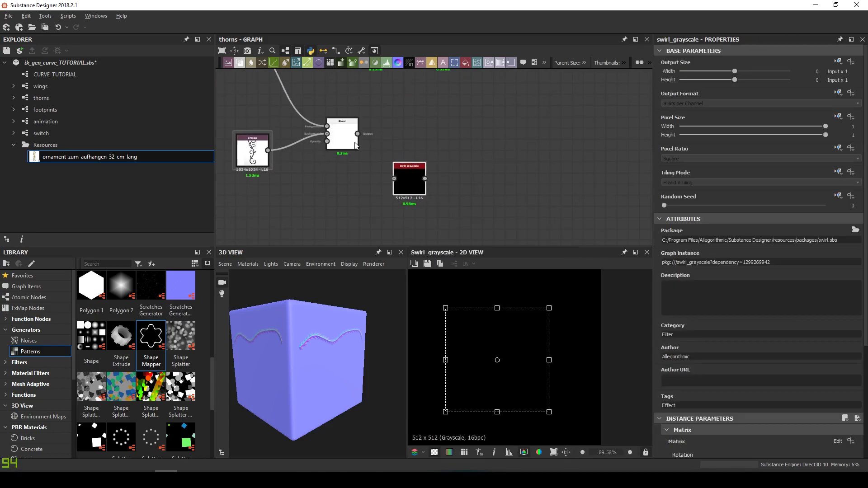
# Replace the Curve sampler with the Swirl Grayscale as the reference Blend's foreground, separate these nodes and preview the Blend.
pyautogui.moveTo(410, 185); pyautogui.dragTo(241, 107)
pyautogui.moveTo(260, 98); pyautogui.dragTo(358, 168, button='middle')
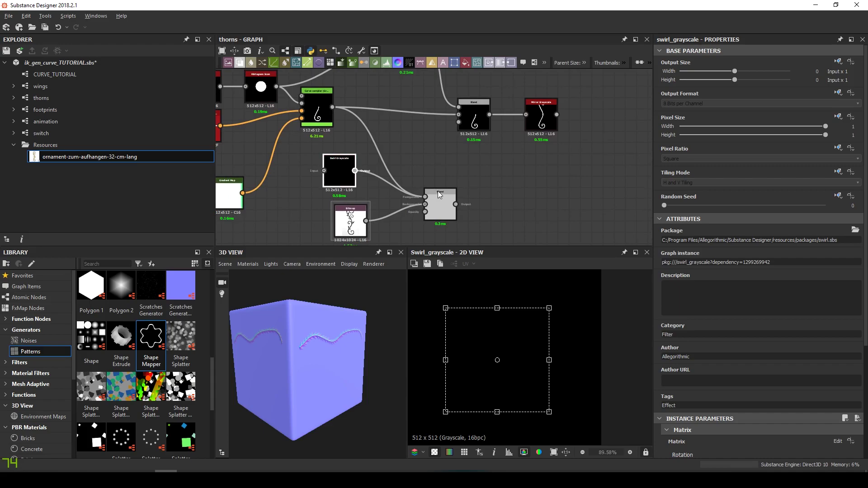
pyautogui.moveTo(438, 195); pyautogui.dragTo(430, 197)
pyautogui.moveTo(465, 230); pyautogui.dragTo(344, 176)
pyautogui.moveTo(437, 203); pyautogui.dragTo(538, 242)
pyautogui.moveTo(538, 242); pyautogui.dragTo(481, 178, button='middle')
pyautogui.doubleClick(483, 178)
pyautogui.press('f')
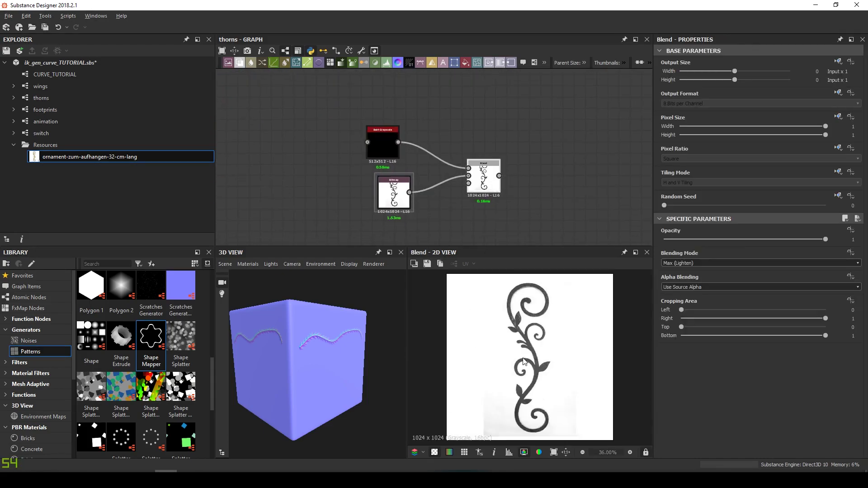
# Examine the small spirals and tendrils branching off the middle stem in the reference bitmap.
pyautogui.scroll(4, 523, 362)
pyautogui.click(389, 145)
pyautogui.moveTo(389, 144); pyautogui.dragTo(478, 158, button='middle')
pyautogui.scroll(-5, 343, 170)
pyautogui.moveTo(342, 170); pyautogui.dragTo(392, 234, button='middle')
pyautogui.scroll(5, 361, 202)
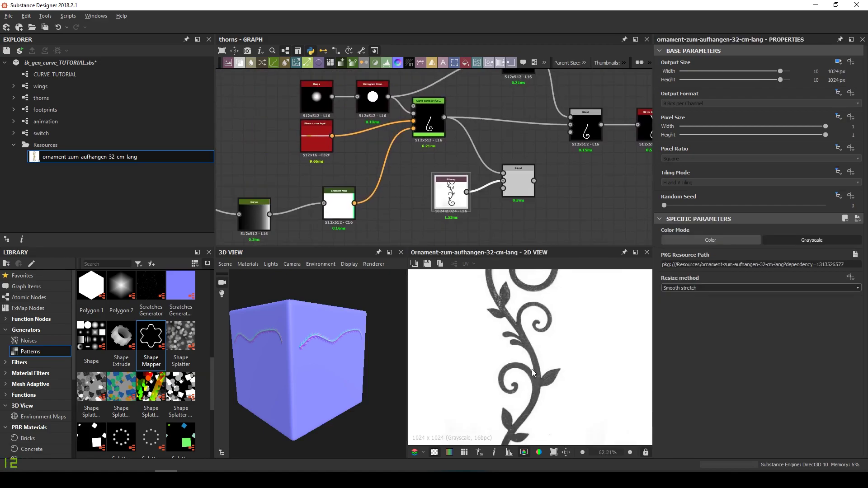
pyautogui.scroll(5, 544, 385)
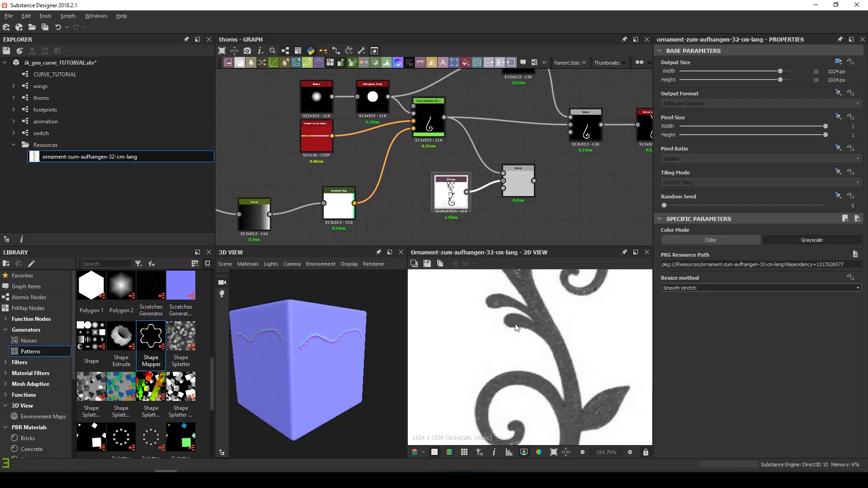
pyautogui.scroll(-5, 517, 327)
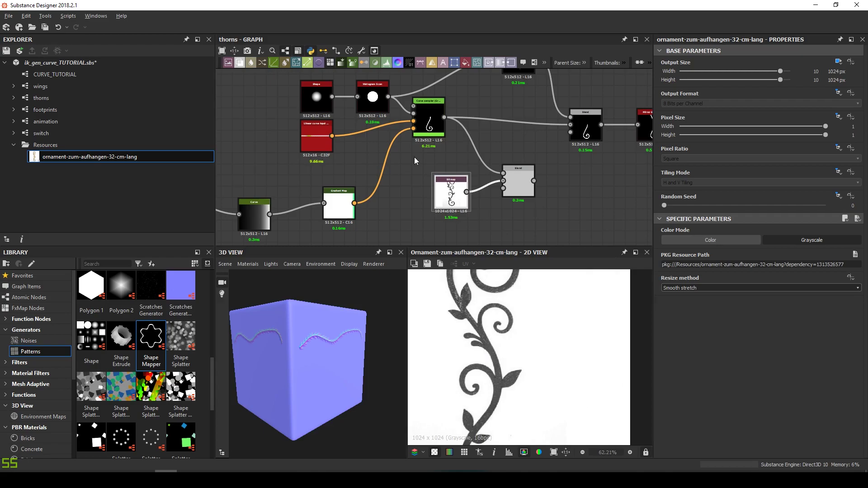
# Add a square Shape node before the Swirl Grayscale and set its size to X 0.05 and Y 0.17.
pyautogui.moveTo(413, 138); pyautogui.dragTo(467, 164, button='middle')
pyautogui.write('sha')
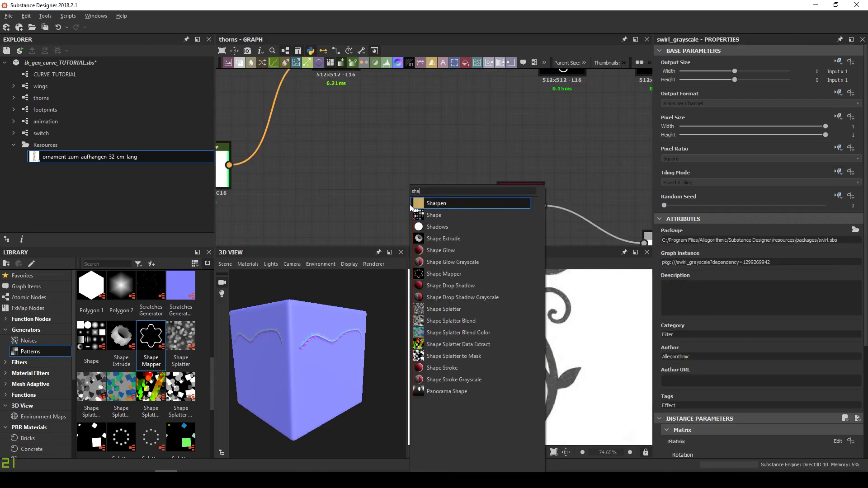
pyautogui.press('Down')
pyautogui.press('Return')
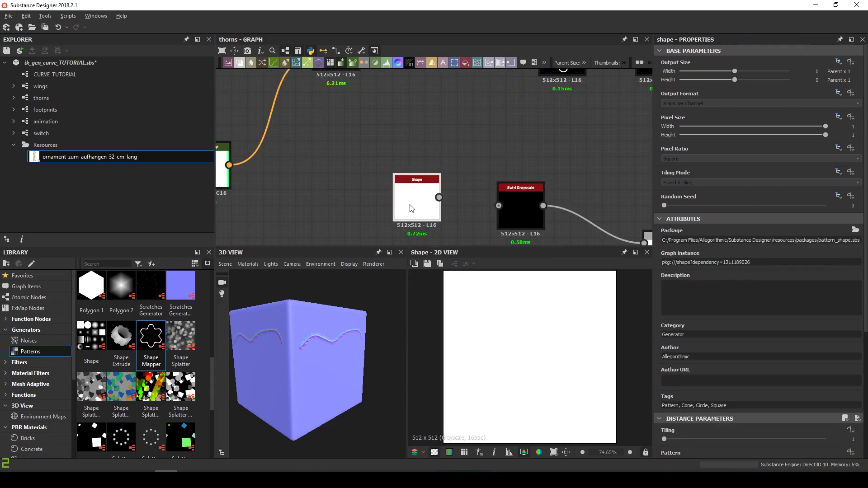
pyautogui.scroll(-4, 725, 317)
pyautogui.click(695, 354)
pyautogui.click(700, 346)
pyautogui.moveTo(700, 346); pyautogui.dragTo(675, 347)
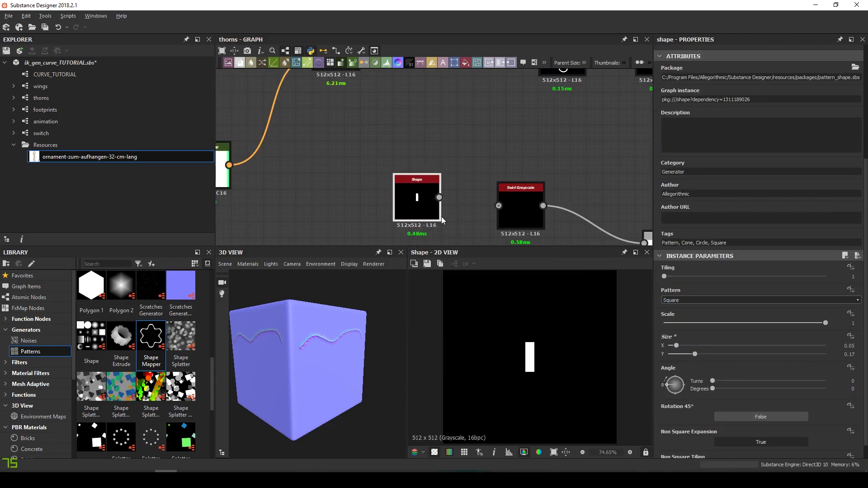
# Connect the Shape to the Swirl Grayscale and adjust the swirl's transform frame to curl the bar into a spiral.
pyautogui.moveTo(439, 198); pyautogui.dragTo(499, 205)
pyautogui.doubleClick(521, 208)
pyautogui.moveTo(557, 371); pyautogui.dragTo(566, 365)
pyautogui.scroll(4, 565, 366)
# Thicken and lengthen the swirled bar by setting the Shape's size to X 0.09 and Y about 0.2.
pyautogui.click(416, 203)
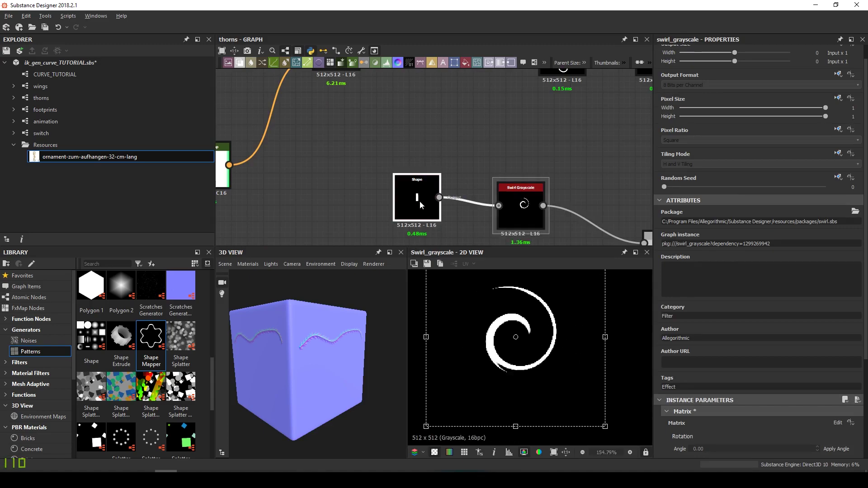
pyautogui.moveTo(681, 410); pyautogui.dragTo(684, 410)
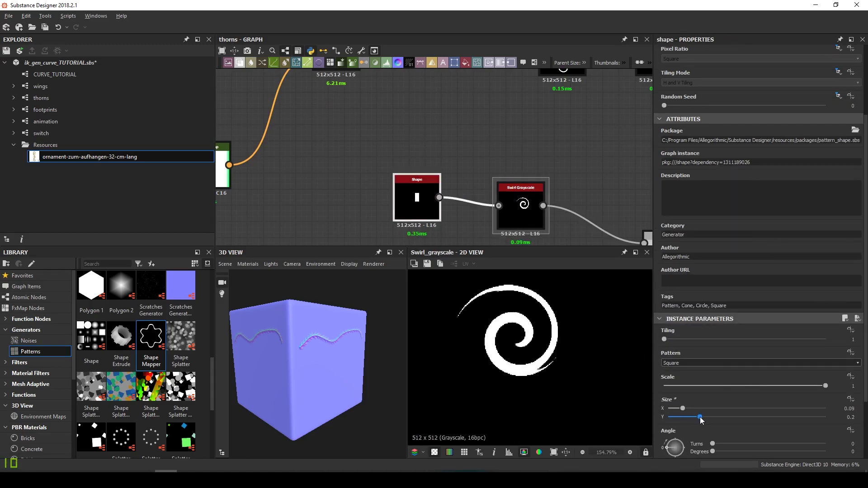
pyautogui.click(520, 213)
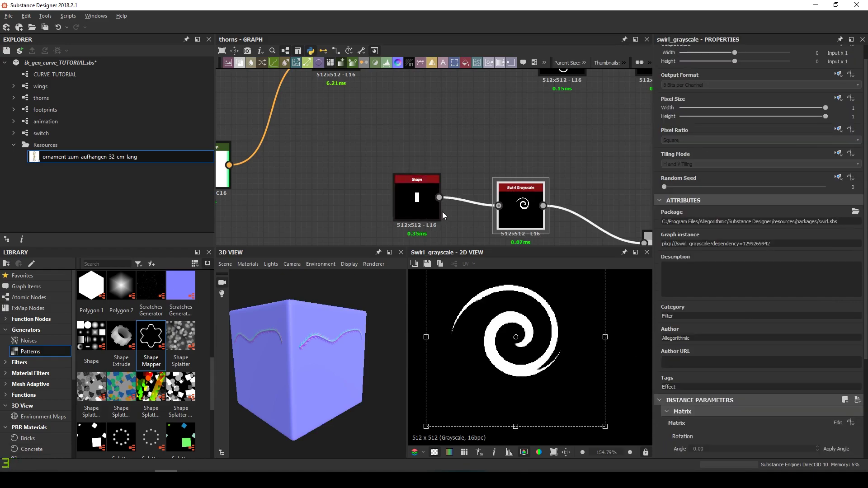
# Insert a Blur HQ Grayscale between the Shape and the Swirl Grayscale with an intensity of about 1.3.
pyautogui.moveTo(426, 210); pyautogui.dragTo(393, 210)
pyautogui.press('space')
pyautogui.write('blur')
pyautogui.press('Down')
pyautogui.press('Down')
pyautogui.press('Return')
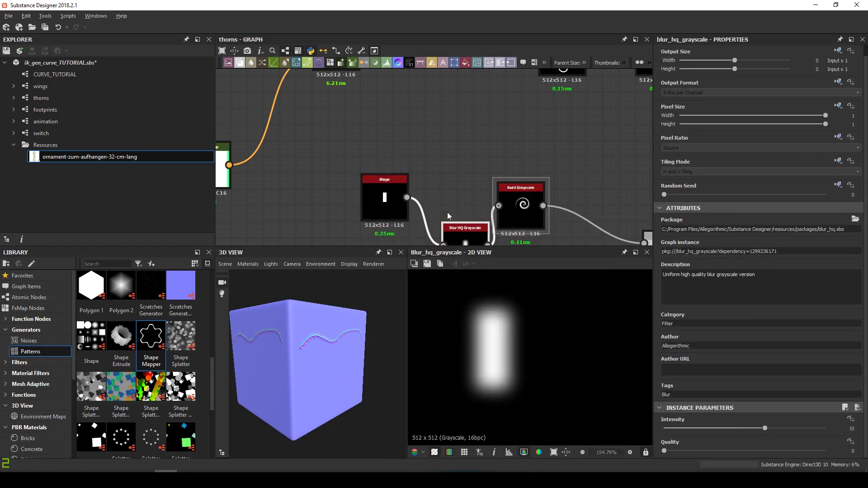
pyautogui.moveTo(474, 234); pyautogui.dragTo(459, 197)
pyautogui.moveTo(712, 428); pyautogui.dragTo(675, 428)
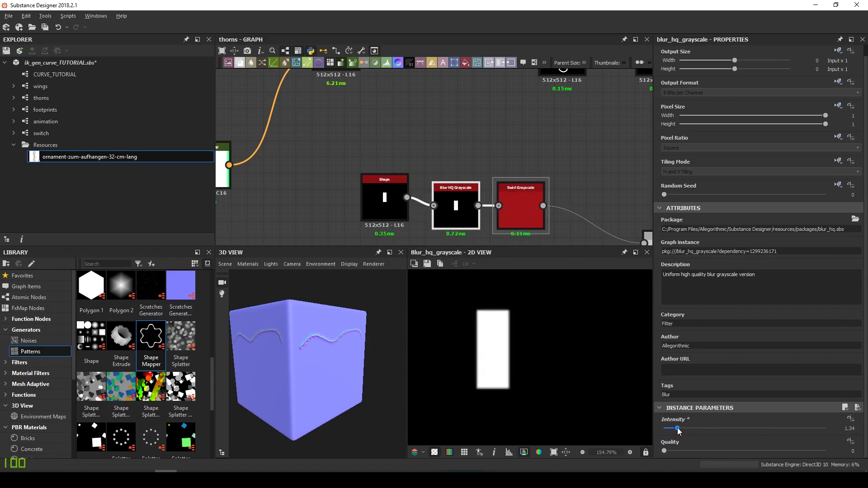
# Preview the swirl over the reference bitmap and set that Blend's blending mode to Subtract.
pyautogui.doubleClick(532, 208)
pyautogui.scroll(-2, 587, 217)
pyautogui.moveTo(588, 217); pyautogui.dragTo(462, 187, button='middle')
pyautogui.doubleClick(516, 213)
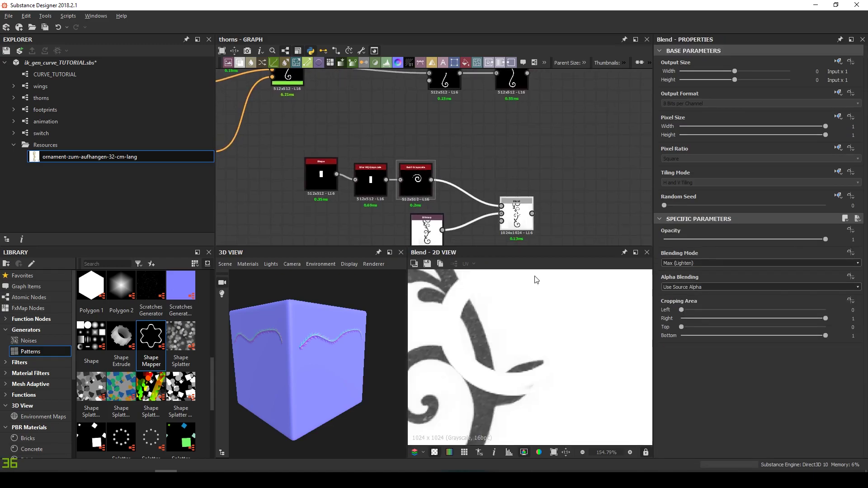
pyautogui.scroll(-3, 538, 344)
pyautogui.moveTo(538, 353); pyautogui.dragTo(557, 425, button='middle')
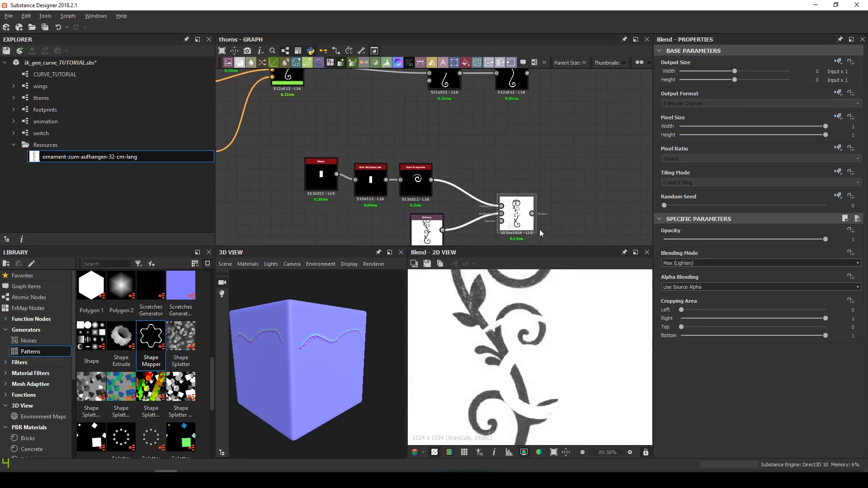
pyautogui.click(678, 263)
pyautogui.click(680, 282)
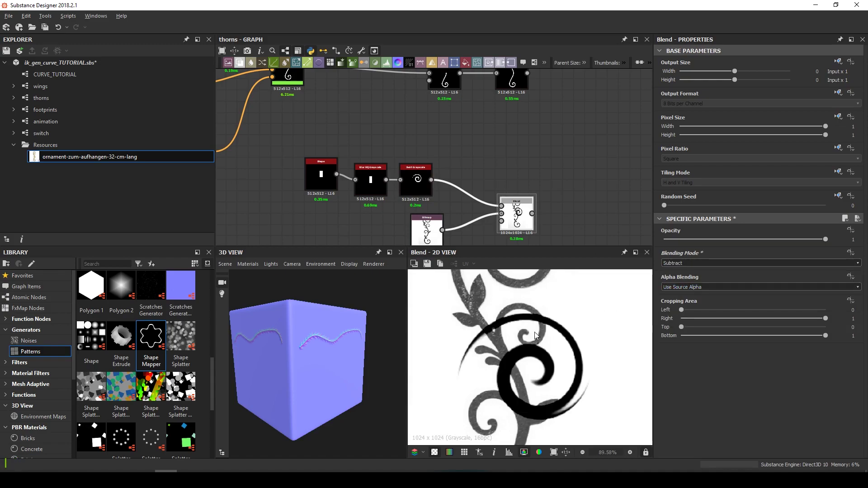
# Insert a Transformation 2D after the Swirl Grayscale, mirror it horizontally, and set the Shape's scale to 0.83.
pyautogui.click(414, 188)
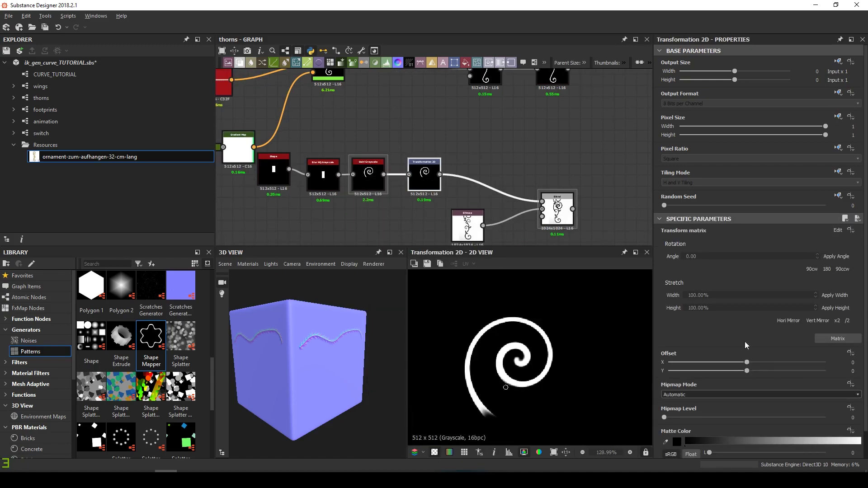
pyautogui.click(788, 323)
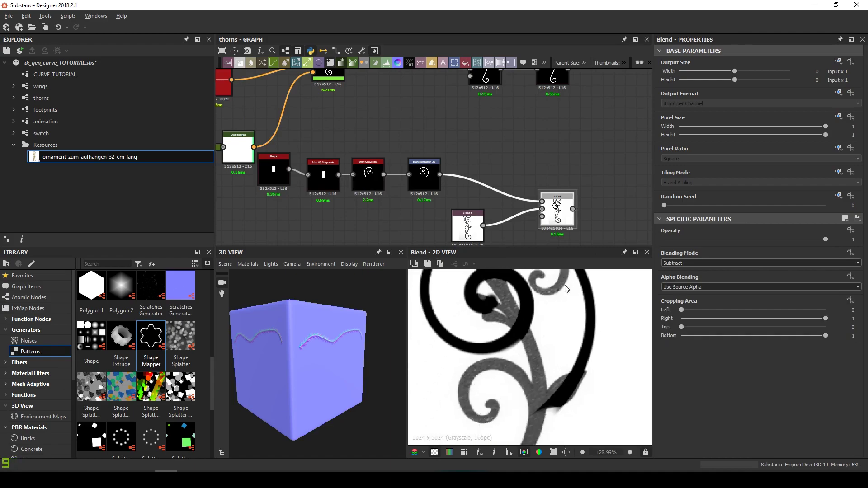
pyautogui.moveTo(812, 405)
pyautogui.mouseDown()
pyautogui.moveTo(821, 406)
pyautogui.moveTo(798, 411)
pyautogui.mouseUp()
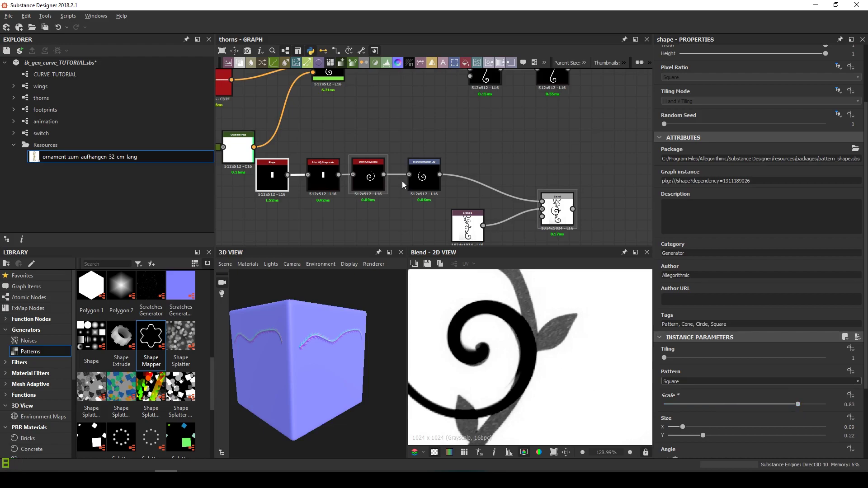
# Adjust the Swirl Grayscale's transform so the spiral follows the small curl on the middle stem of the reference.
pyautogui.scroll(2, 402, 184)
pyautogui.click(366, 181)
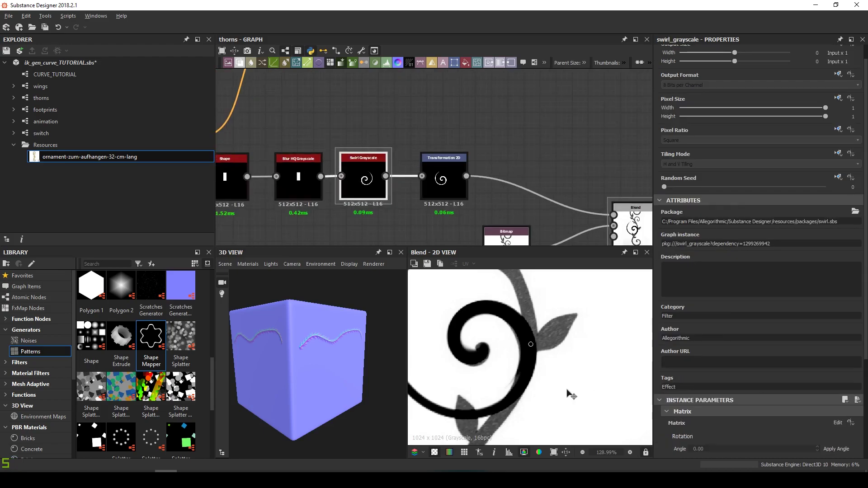
pyautogui.scroll(-3, 568, 389)
pyautogui.moveTo(568, 377); pyautogui.dragTo(572, 379)
# Set the reference Blend's left cropping to 0.39 to trim the spiral's outer tail.
pyautogui.moveTo(604, 241); pyautogui.dragTo(492, 190, button='middle')
pyautogui.click(497, 192)
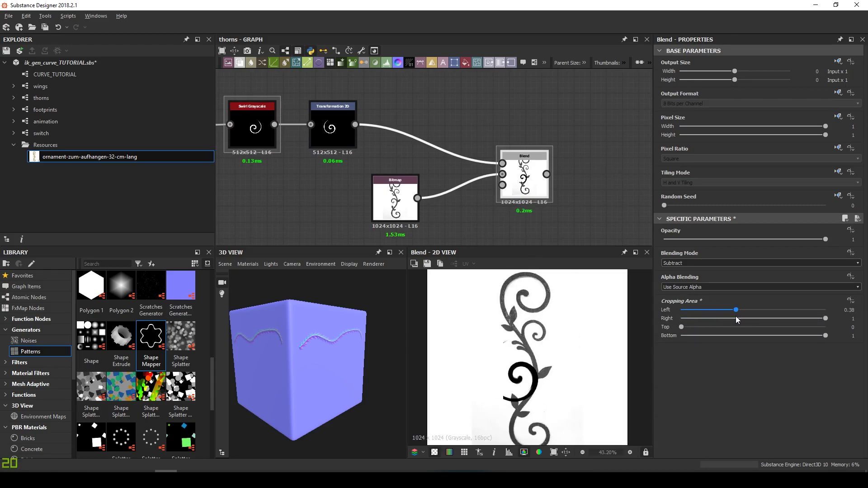
pyautogui.scroll(6, 547, 389)
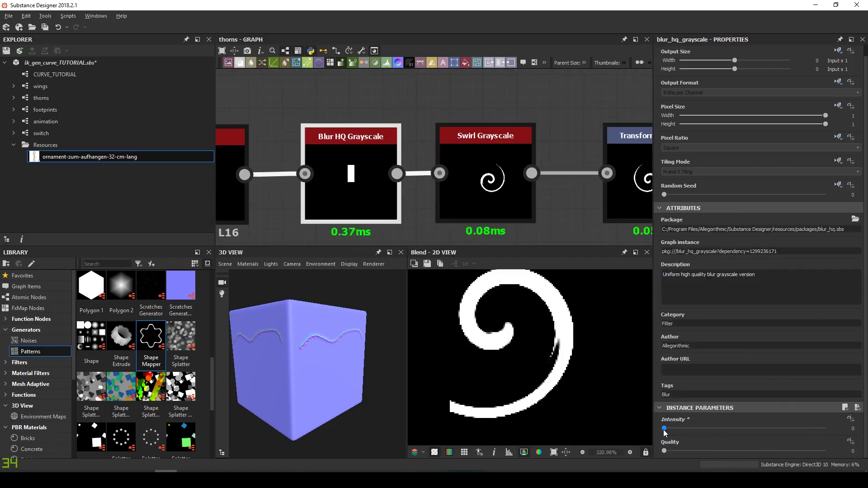
# Set the Blur HQ Grayscale's intensity to 11.26 and its quality to 1.
pyautogui.moveTo(663, 429); pyautogui.dragTo(732, 429)
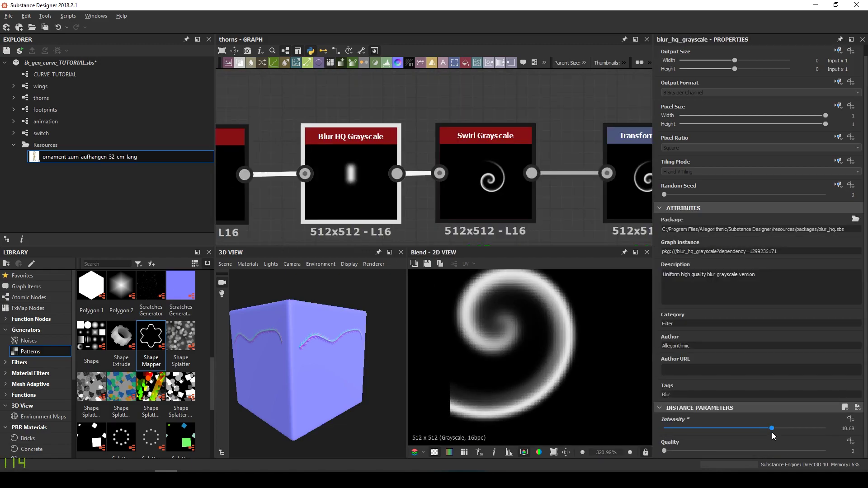
pyautogui.moveTo(772, 433); pyautogui.dragTo(778, 429)
pyautogui.moveTo(664, 450); pyautogui.dragTo(830, 445)
pyautogui.scroll(-5, 560, 361)
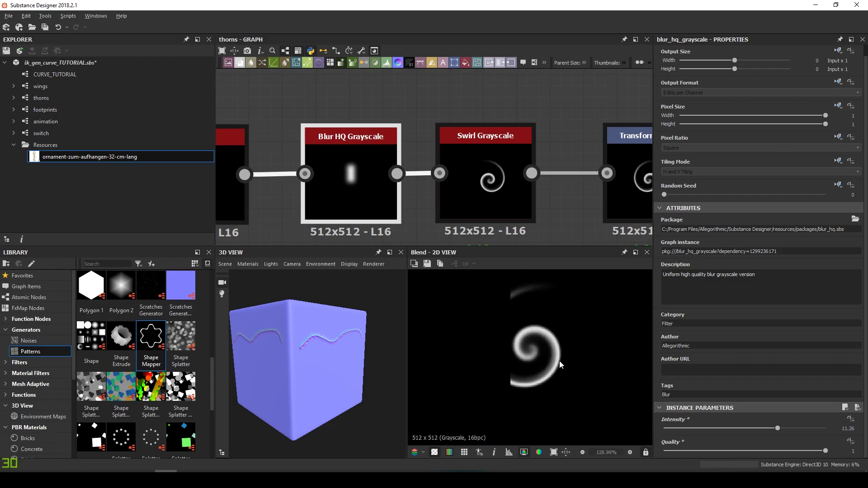
# Add a Histogram Scan after the swirl's Transformation 2D, preview its output, and compare with the Blend over the reference.
pyautogui.scroll(-3, 509, 176)
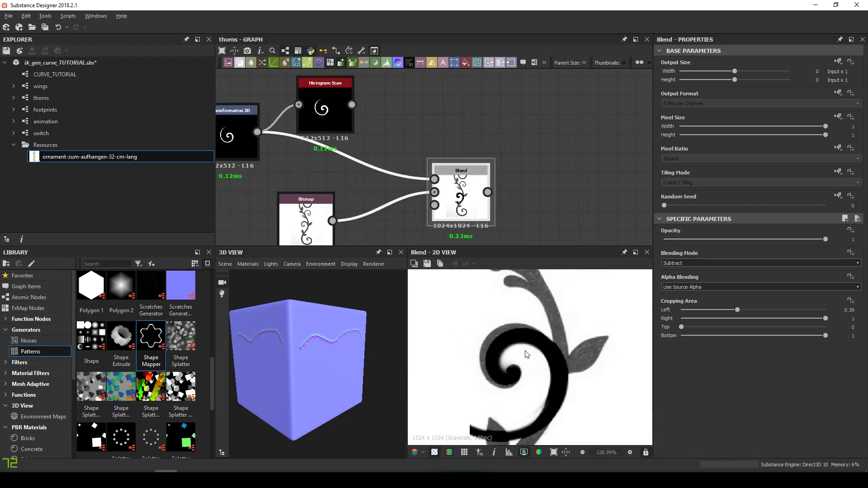
pyautogui.doubleClick(330, 110)
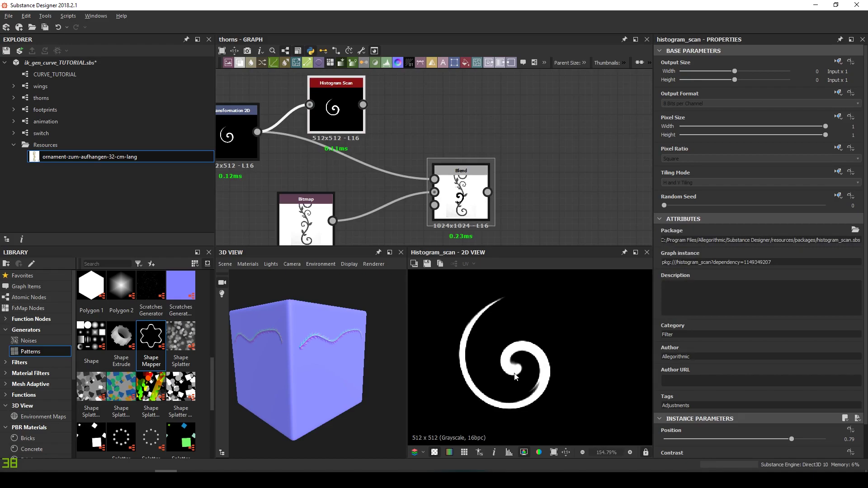
pyautogui.doubleClick(457, 227)
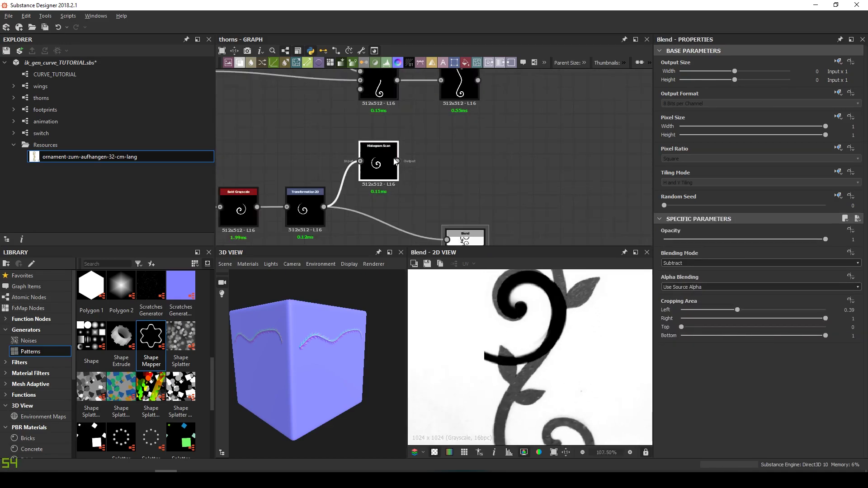
# Combine the mirrored stem and the Histogram Scan's spiral in a new Blend node set to Max (Lighten).
pyautogui.moveTo(384, 160); pyautogui.dragTo(358, 186, button='middle')
pyautogui.moveTo(359, 186); pyautogui.dragTo(545, 145)
pyautogui.press('space')
pyautogui.click(528, 212)
pyautogui.moveTo(452, 106); pyautogui.dragTo(536, 151)
pyautogui.click(690, 263)
pyautogui.click(680, 299)
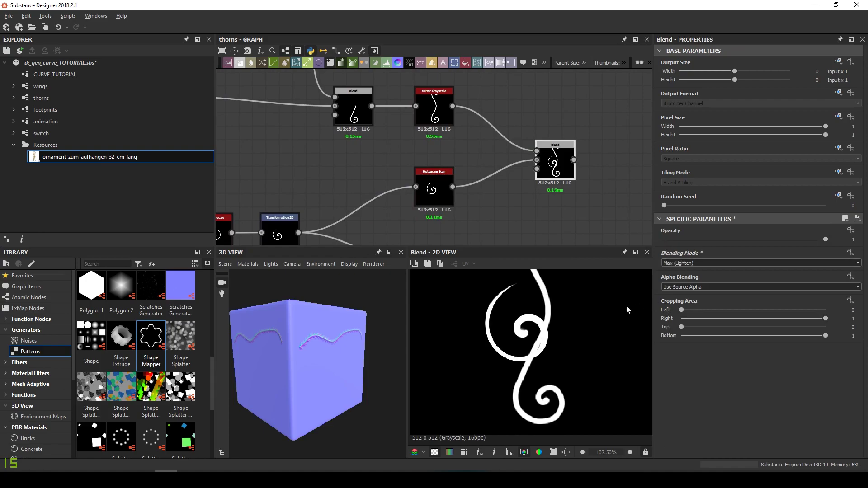
# Insert a Transformation 2D after the Histogram Scan to fit the spiral against the stem, and swap the Blend's inputs so the spiral is the foreground.
pyautogui.moveTo(431, 193); pyautogui.dragTo(391, 206)
pyautogui.press('space')
pyautogui.click(446, 334)
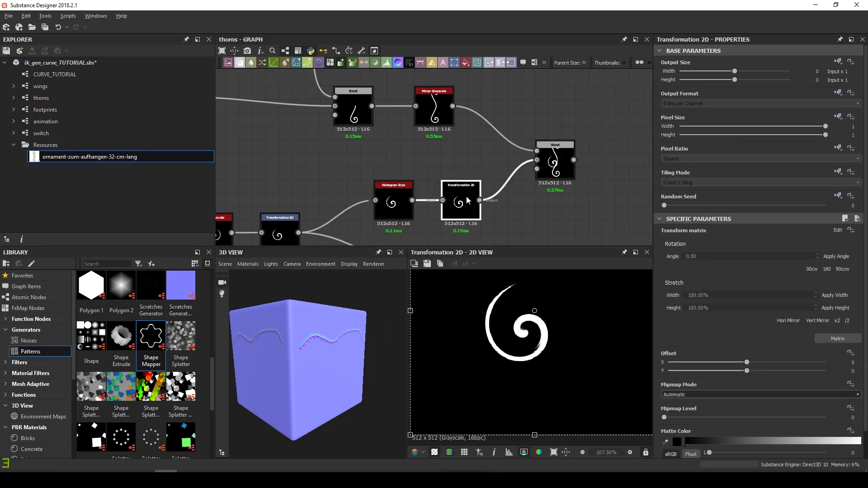
pyautogui.moveTo(467, 197); pyautogui.dragTo(467, 184)
pyautogui.doubleClick(554, 161)
pyautogui.click(462, 186)
pyautogui.moveTo(559, 355); pyautogui.dragTo(555, 351)
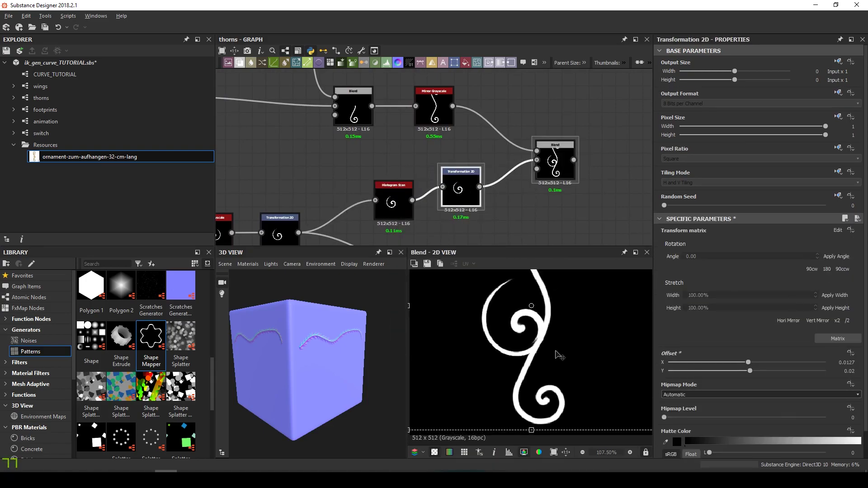
pyautogui.scroll(2, 552, 339)
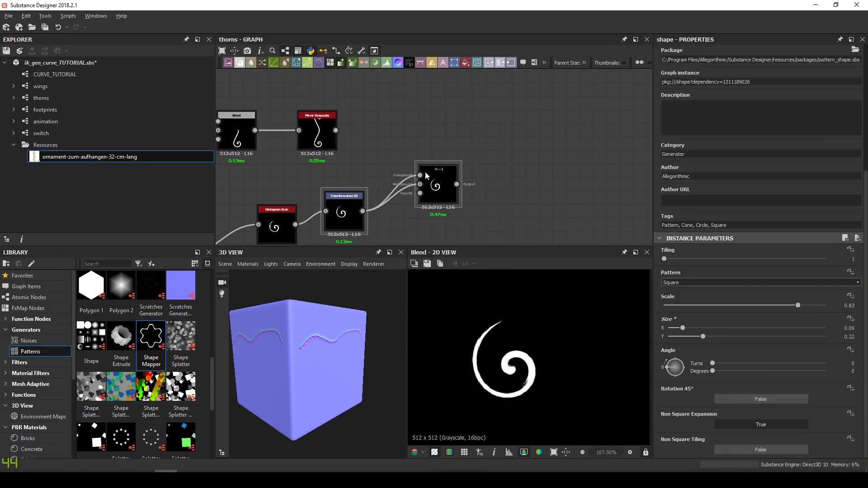
pyautogui.moveTo(421, 175); pyautogui.dragTo(336, 130)
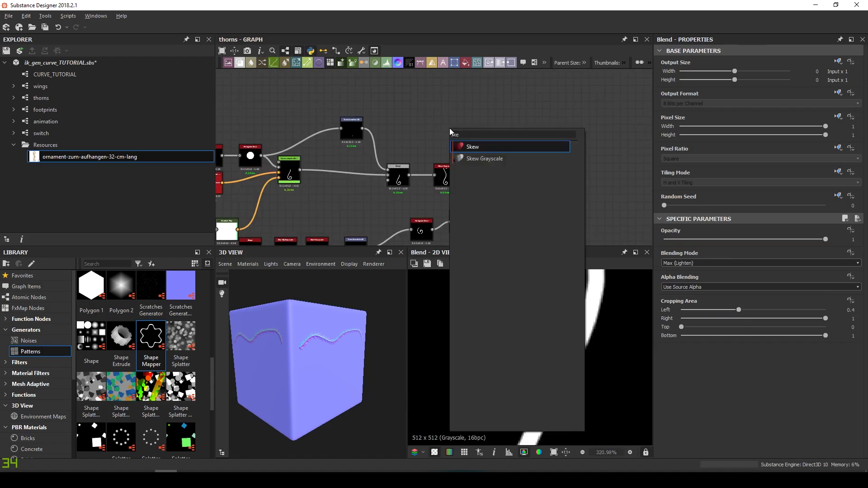
# Add a Skew Grayscale and feed it the blurred rectangle through a new Transformation 2D rotated 90° clockwise.
pyautogui.press('Return')
pyautogui.scroll(4, 342, 177)
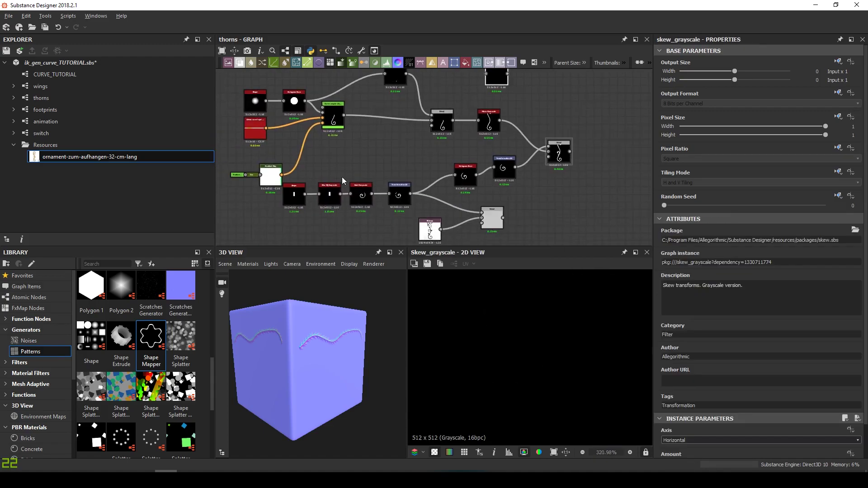
pyautogui.rightClick(345, 148)
pyautogui.click(382, 269)
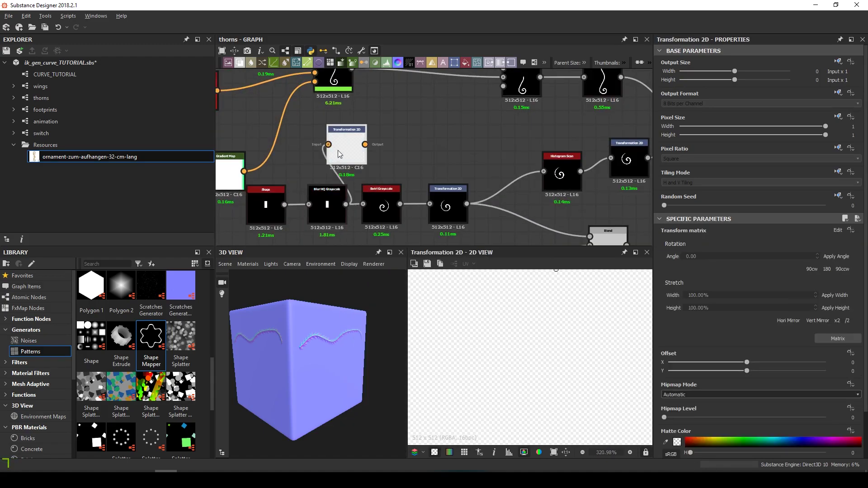
pyautogui.scroll(-4, 343, 152)
pyautogui.moveTo(337, 154); pyautogui.dragTo(499, 178)
pyautogui.scroll(6, 434, 183)
pyautogui.click(811, 269)
pyautogui.doubleClick(522, 182)
pyautogui.scroll(-2, 767, 418)
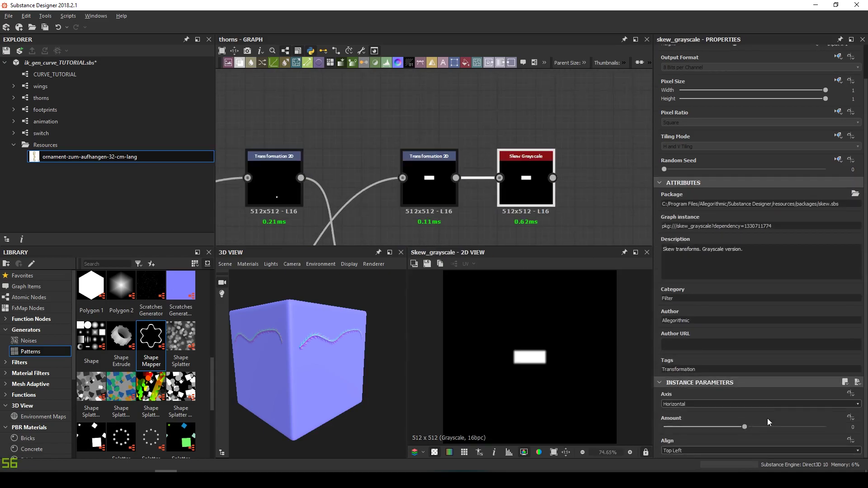
# Set the Skew Grayscale's horizontal amount to 0.73 and reposition the Transformation 2D beside it.
pyautogui.moveTo(758, 430); pyautogui.dragTo(804, 429)
pyautogui.moveTo(525, 201); pyautogui.dragTo(417, 170, button='middle')
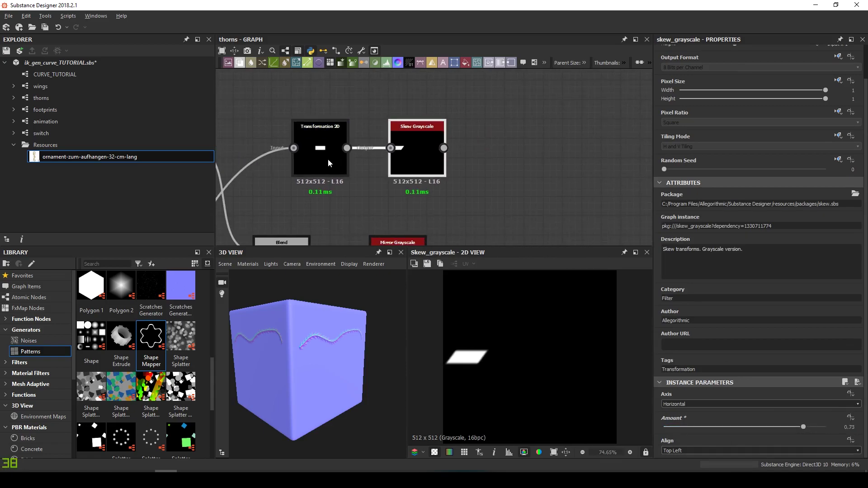
pyautogui.moveTo(328, 159); pyautogui.dragTo(307, 120)
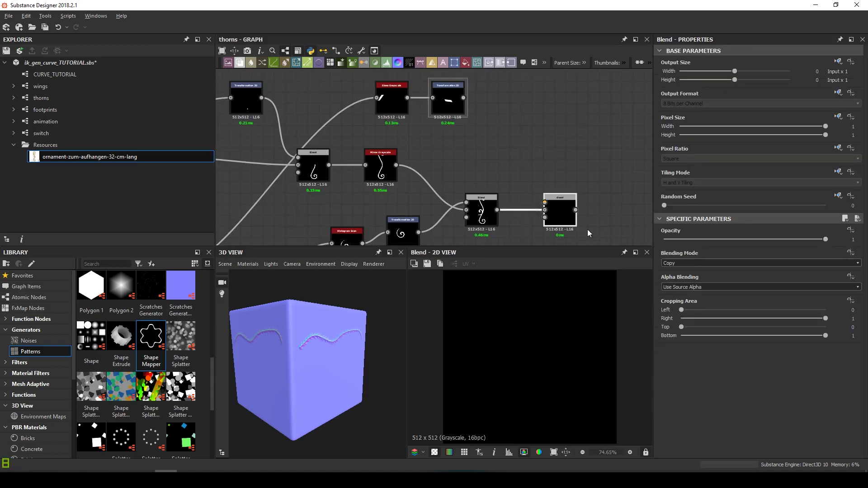
# Set the new Blend after the combined stem and spiral to Subtract, using the skewed rectangle as its mask.
pyautogui.click(688, 264)
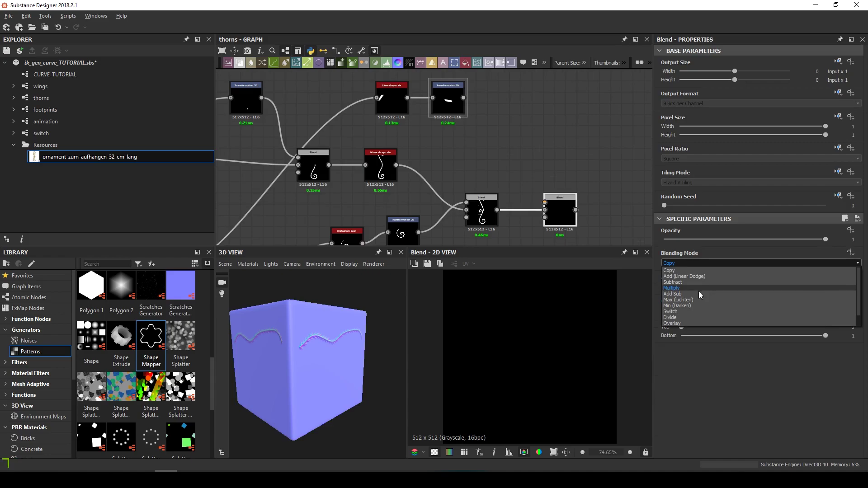
pyautogui.click(686, 282)
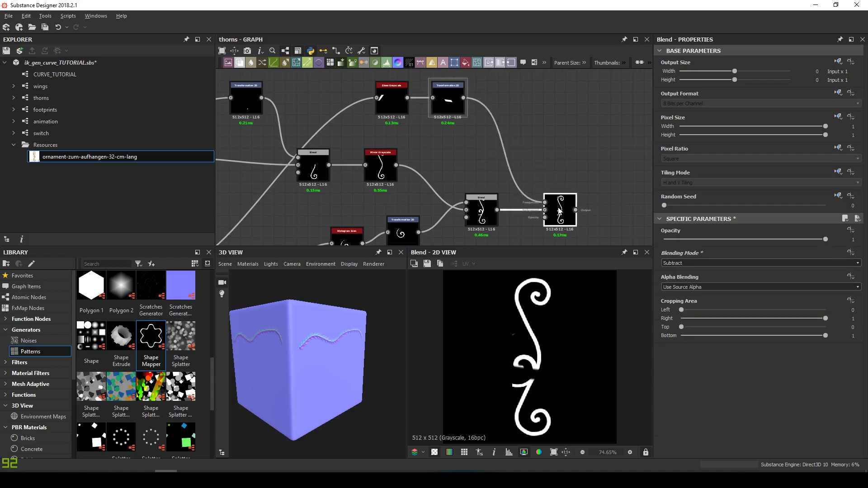
pyautogui.scroll(4, 535, 330)
pyautogui.click(448, 99)
pyautogui.moveTo(533, 410); pyautogui.dragTo(549, 349)
pyautogui.hotkey('ctrl', 'z')
pyautogui.hotkey('ctrl', 'z')
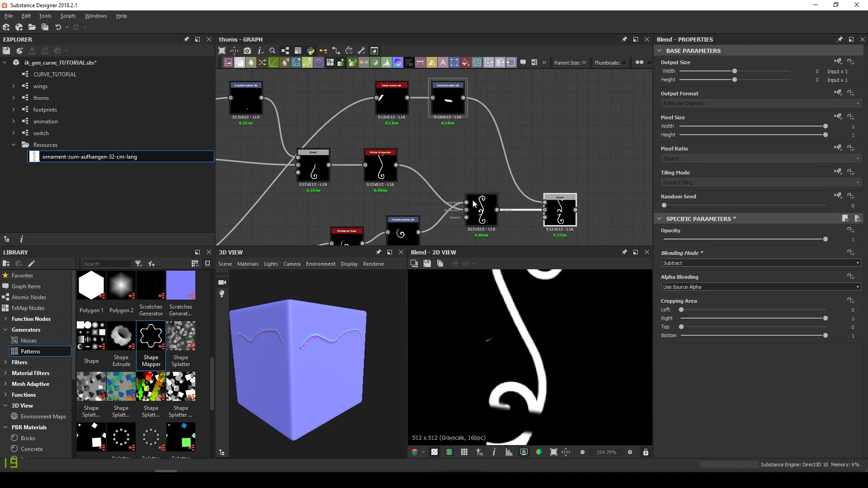
# Mirror the skewed mask horizontally in its Transformation 2D and shift it so it cuts away the spiral's tail along the stem.
pyautogui.click(447, 97)
pyautogui.moveTo(534, 291); pyautogui.dragTo(535, 395)
pyautogui.press('f')
pyautogui.click(788, 324)
pyautogui.scroll(4, 538, 387)
pyautogui.scroll(-2, 457, 424)
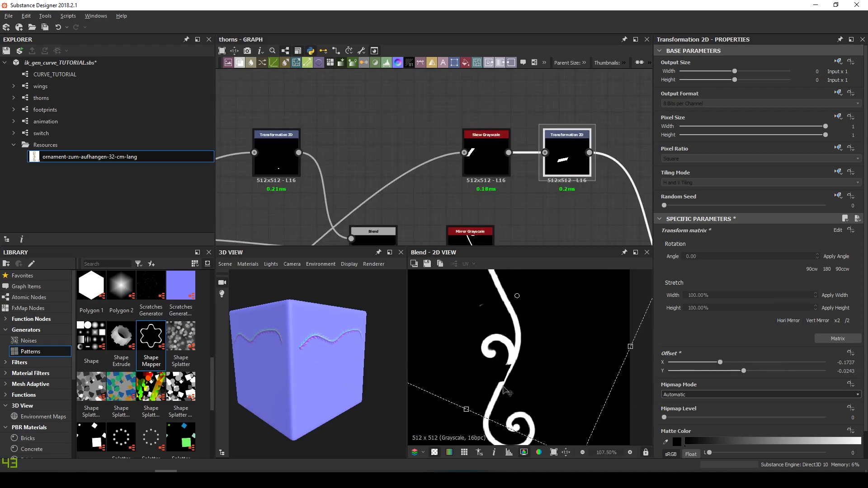
pyautogui.scroll(6, 505, 390)
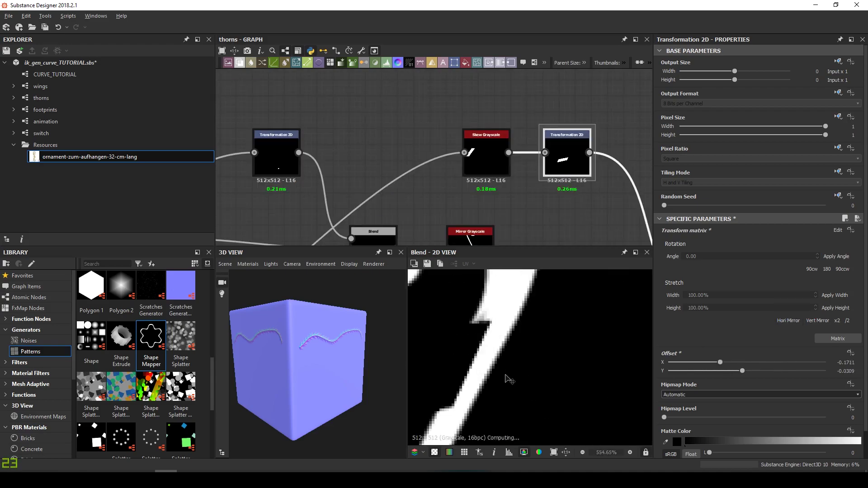
pyautogui.moveTo(507, 379); pyautogui.dragTo(487, 379)
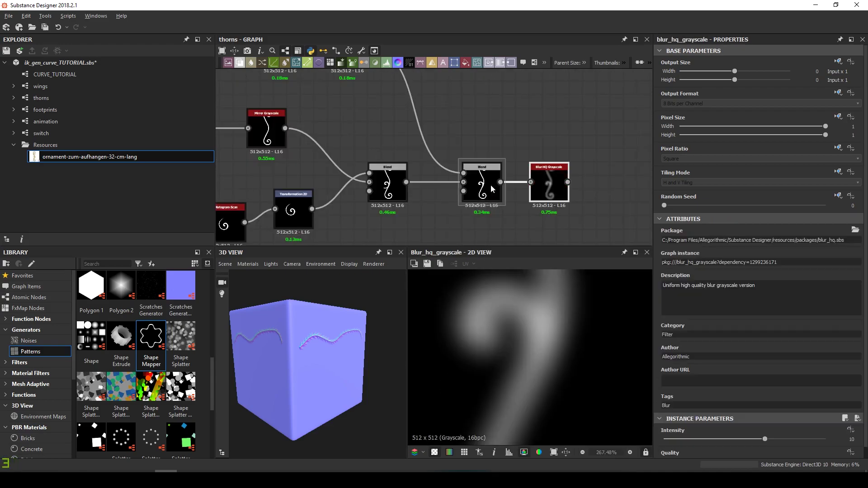
# Set the Blur HQ Grayscale after the Subtract Blend to intensity 2.68 and quality 1.
pyautogui.moveTo(765, 440); pyautogui.dragTo(692, 440)
pyautogui.scroll(-5, 539, 351)
pyautogui.scroll(1, 538, 351)
pyautogui.scroll(-6, 538, 352)
pyautogui.scroll(15, 531, 368)
pyautogui.scroll(-3, 573, 382)
pyautogui.scroll(-1, 708, 442)
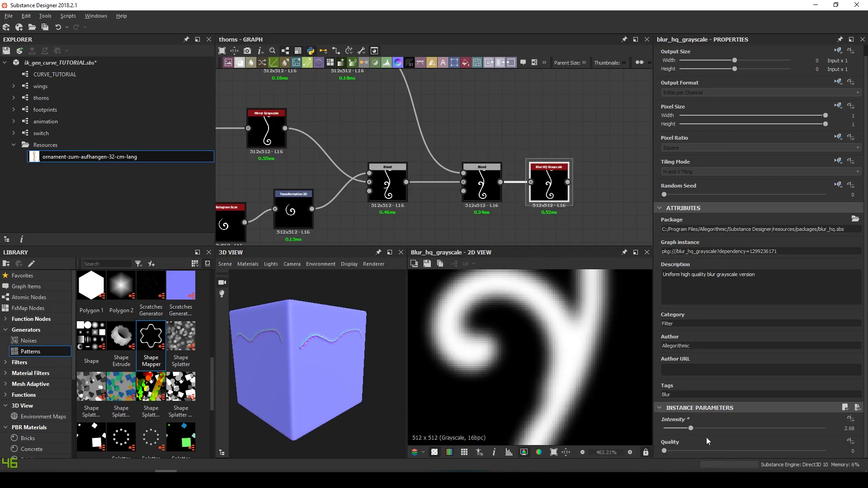
pyautogui.scroll(-2, 299, 209)
# Add a Histogram Scan after the blur with position 0.38 and contrast 0.77 to sharpen the merged curves.
pyautogui.press('space')
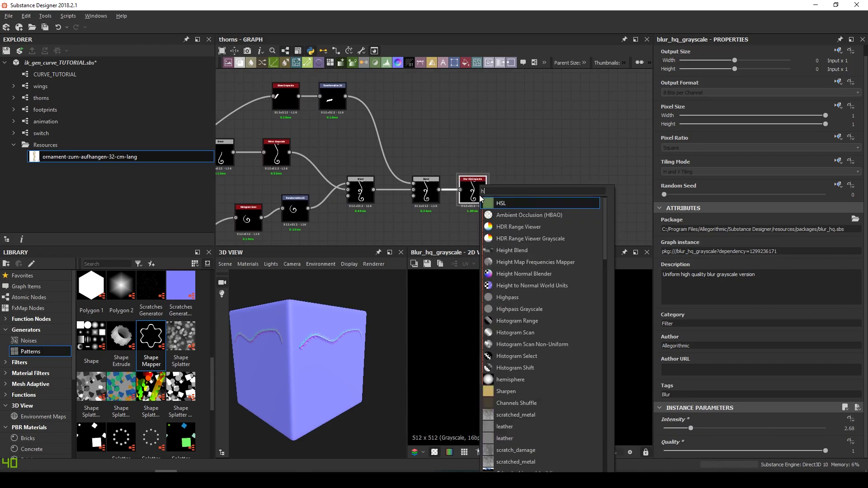
pyautogui.write('his')
pyautogui.press('Return')
pyautogui.moveTo(664, 428); pyautogui.dragTo(761, 429)
pyautogui.scroll(-7, 565, 374)
pyautogui.moveTo(664, 451); pyautogui.dragTo(723, 434)
pyautogui.scroll(-4, 565, 376)
pyautogui.scroll(4, 565, 375)
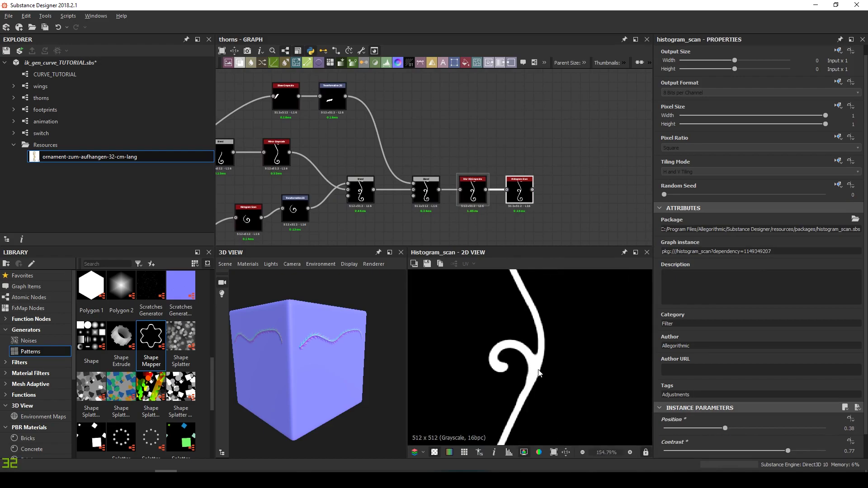
# Fine-tune the offset of the mask's Transformation 2D to smooth the junction between spiral and stem.
pyautogui.scroll(5, 533, 368)
pyautogui.click(332, 98)
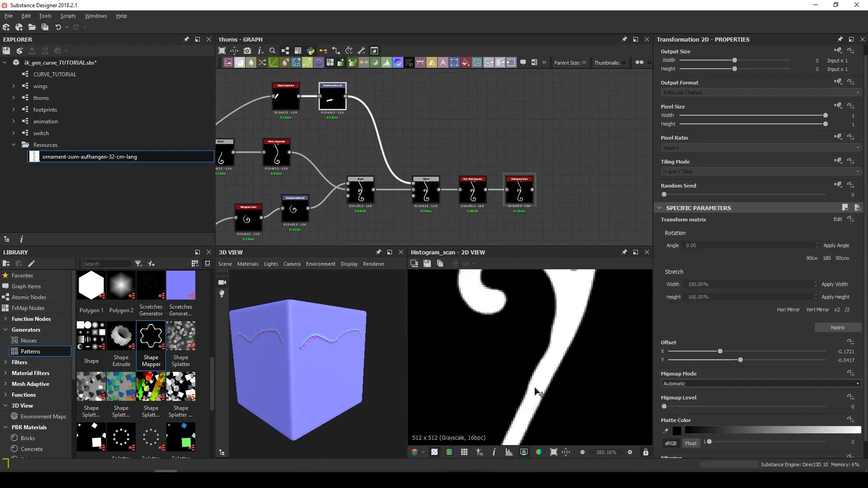
pyautogui.scroll(2, 533, 388)
pyautogui.scroll(-4, 524, 407)
pyautogui.scroll(4, 540, 366)
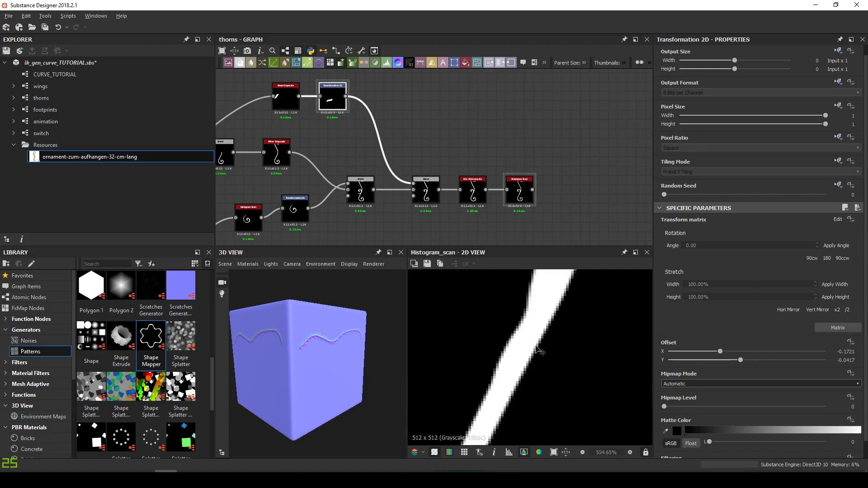
pyautogui.moveTo(529, 356); pyautogui.dragTo(523, 376)
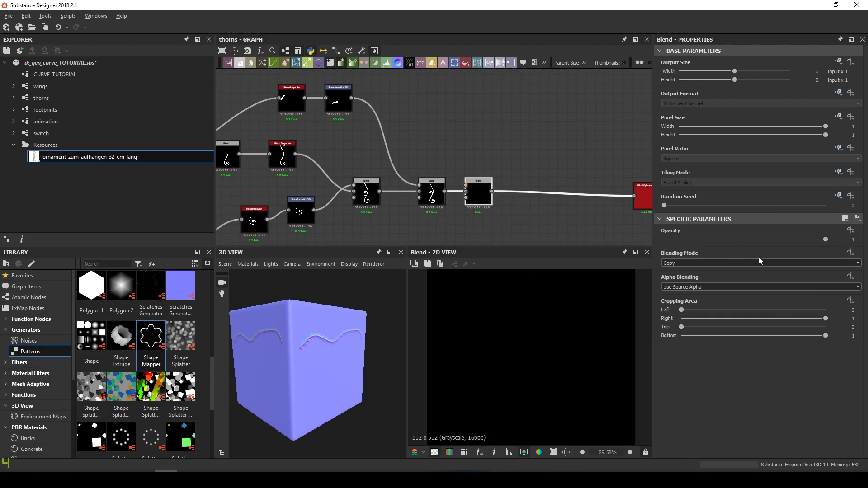
# Set the Blend inserted between the Subtract Blend and the Blur HQ Grayscale to Max (Lighten).
pyautogui.click(760, 263)
pyautogui.click(697, 299)
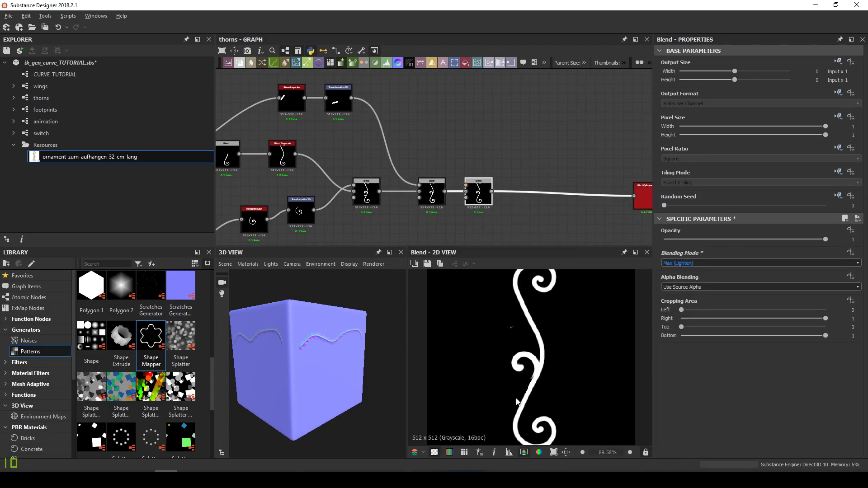
pyautogui.scroll(3, 368, 211)
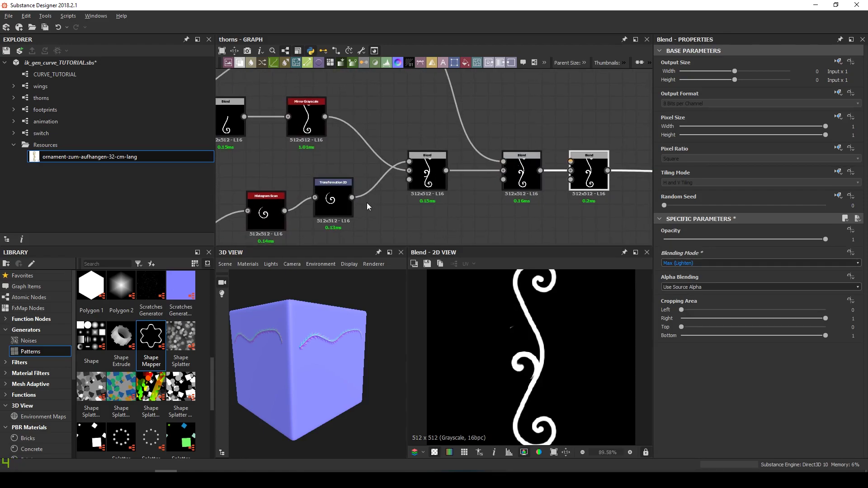
# Duplicate the spiral's Transformation 2D, connect the copy to the new Max Blend's foreground, and mirror it horizontally.
pyautogui.click(338, 205)
pyautogui.hotkey('ctrl', 'c')
pyautogui.hotkey('ctrl', 'v')
pyautogui.moveTo(434, 154); pyautogui.dragTo(516, 113)
pyautogui.moveTo(533, 118); pyautogui.dragTo(464, 112, button='middle')
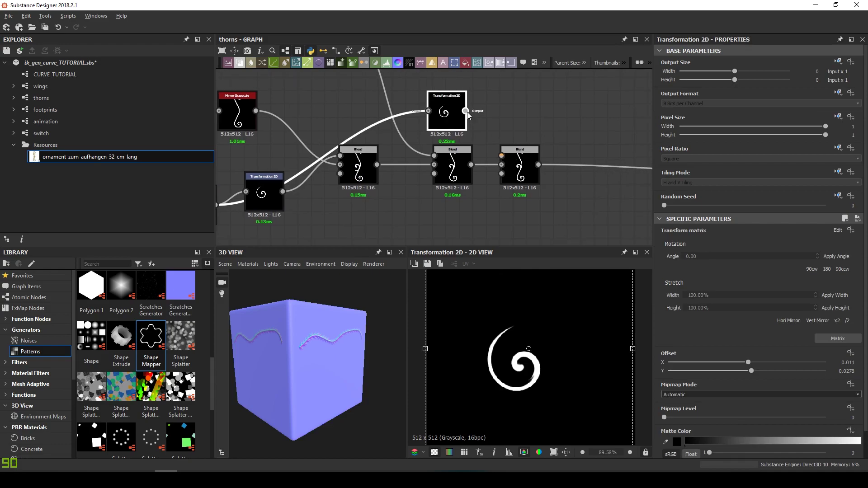
pyautogui.moveTo(465, 111); pyautogui.dragTo(501, 155)
pyautogui.doubleClick(518, 169)
pyautogui.click(447, 104)
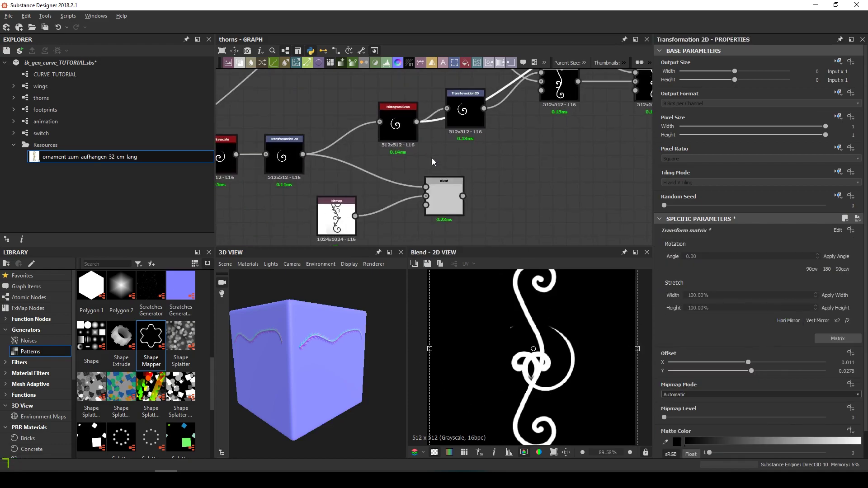
# Preview the reference bitmap and move it with its comparison Blend below the new spiral's nodes.
pyautogui.doubleClick(339, 217)
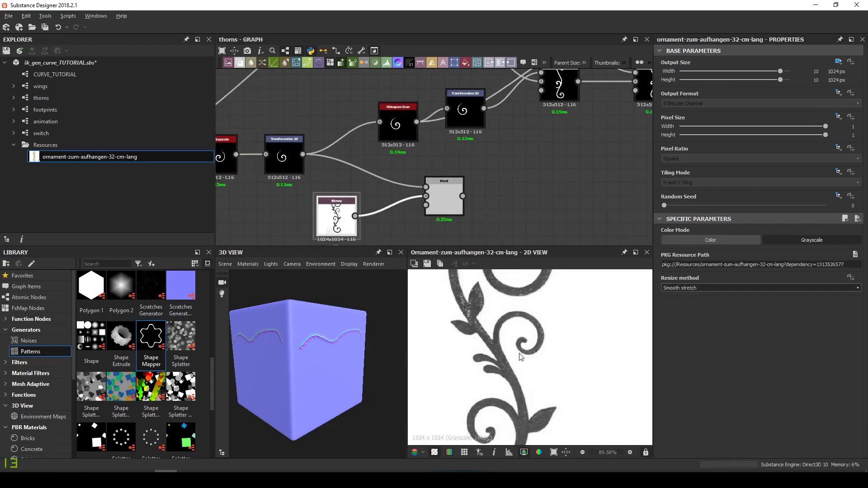
pyautogui.scroll(-2, 418, 159)
pyautogui.moveTo(419, 156); pyautogui.dragTo(409, 171, button='middle')
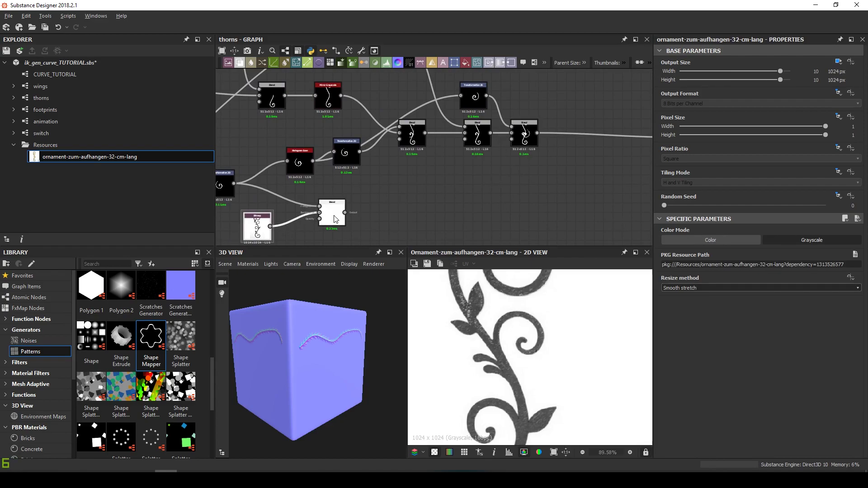
pyautogui.moveTo(333, 219); pyautogui.dragTo(535, 218)
pyautogui.moveTo(259, 225); pyautogui.dragTo(423, 221)
pyautogui.moveTo(535, 216); pyautogui.dragTo(497, 182)
pyautogui.moveTo(422, 217); pyautogui.dragTo(431, 203)
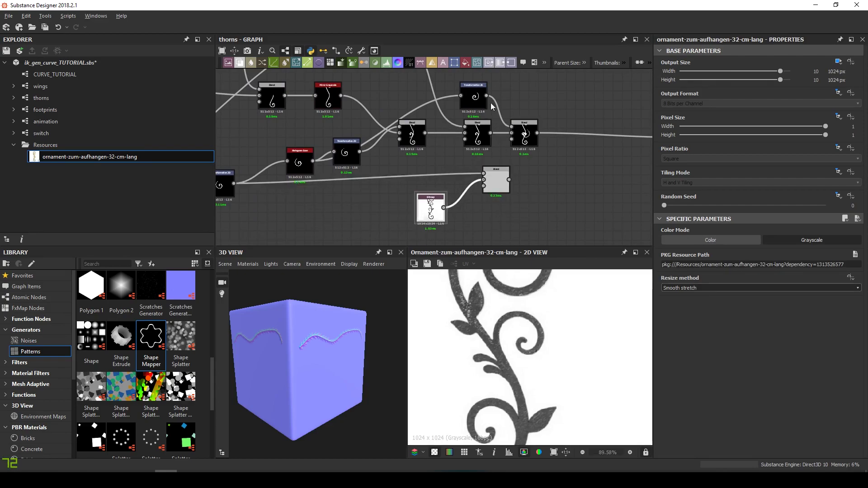
# Connect the mirrored spiral to the reference Blend and shift it onto the upper curl, to an offset of about 0.0635, 0.2575.
pyautogui.moveTo(487, 95); pyautogui.dragTo(534, 198)
pyautogui.doubleClick(533, 199)
pyautogui.moveTo(477, 135); pyautogui.dragTo(468, 135)
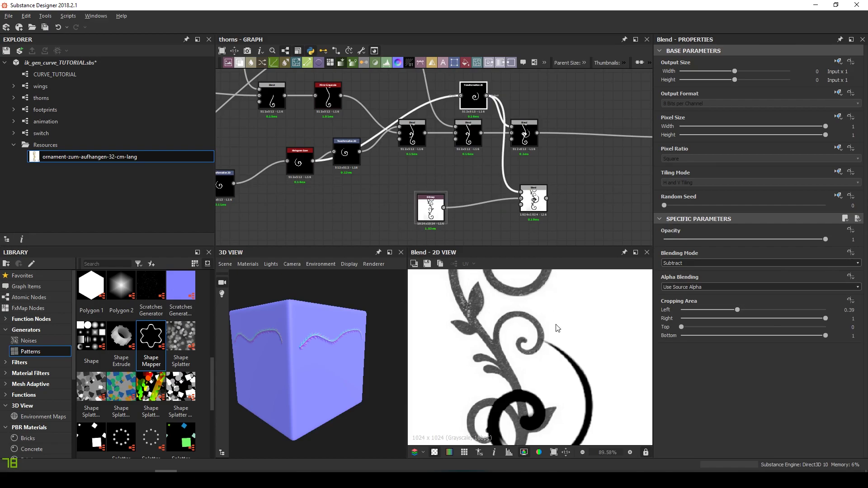
pyautogui.scroll(-1, 555, 328)
pyautogui.moveTo(546, 389); pyautogui.dragTo(553, 318)
pyautogui.moveTo(541, 360); pyautogui.dragTo(548, 351)
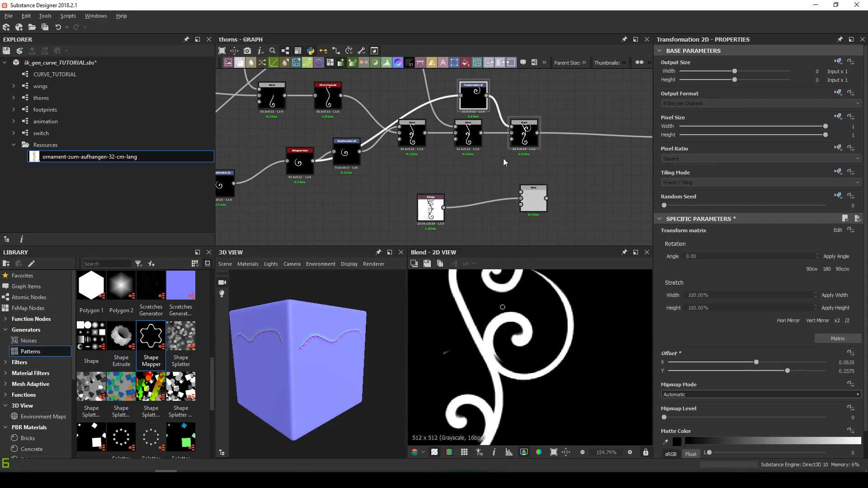
# Reduce the right cropping of the mirrored spiral's Max Blend to trim the spiral's outer arc.
pyautogui.moveTo(504, 158); pyautogui.dragTo(457, 185, button='middle')
pyautogui.click(479, 161)
pyautogui.moveTo(812, 319); pyautogui.dragTo(786, 322)
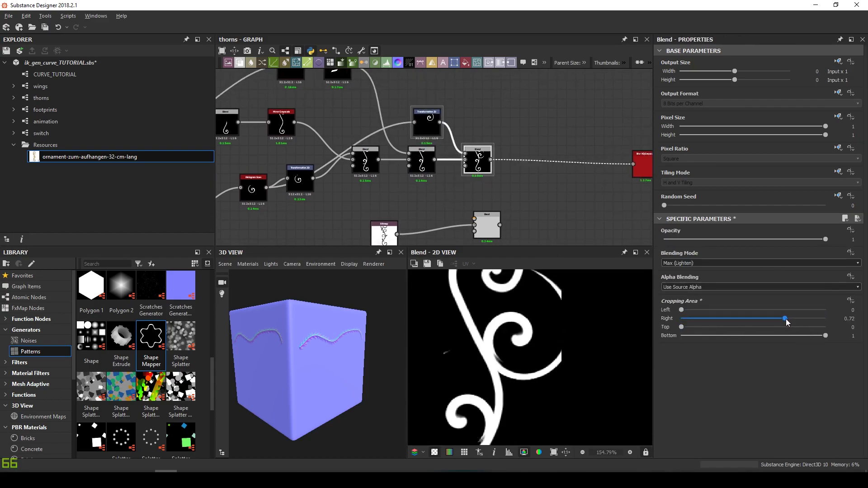
# Insert another Blend after the mirrored spiral's Blend and set it to Subtract.
pyautogui.moveTo(507, 154); pyautogui.dragTo(478, 168, button='middle')
pyautogui.press('space')
pyautogui.click(475, 208)
pyautogui.click(707, 265)
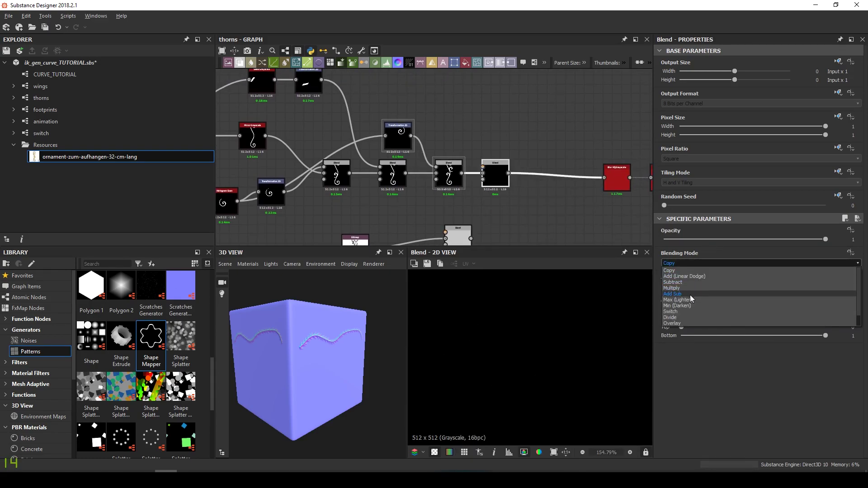
pyautogui.click(669, 282)
# Duplicate the skewed mask's Transformation 2D, connect the copy to the new Subtract Blend and preview that Blend.
pyautogui.moveTo(352, 113); pyautogui.dragTo(360, 135, button='middle')
pyautogui.click(313, 104)
pyautogui.hotkey('ctrl', 'd')
pyautogui.moveTo(435, 159); pyautogui.dragTo(491, 189)
pyautogui.doubleClick(503, 195)
# Shift the duplicated mask over the mirrored spiral's tail, to an offset of about -0.3866, -0.163.
pyautogui.click(421, 104)
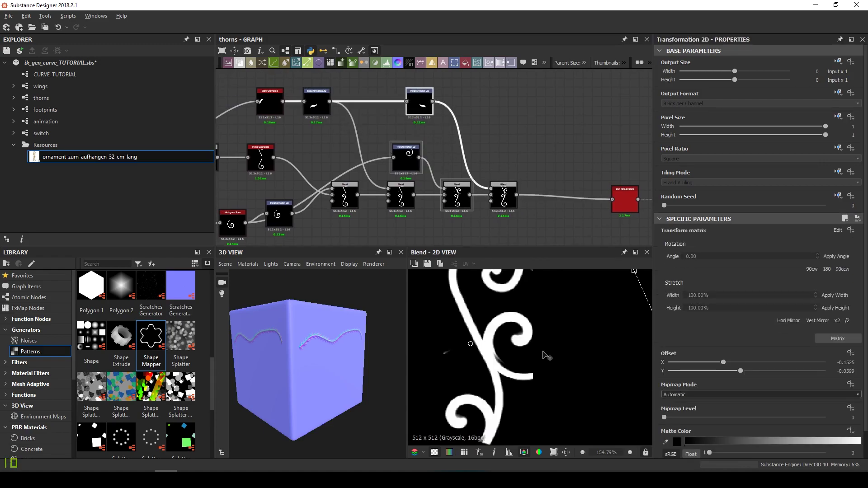
pyautogui.moveTo(547, 354)
pyautogui.mouseDown()
pyautogui.moveTo(593, 381)
pyautogui.moveTo(611, 319)
pyautogui.moveTo(585, 271)
pyautogui.mouseUp()
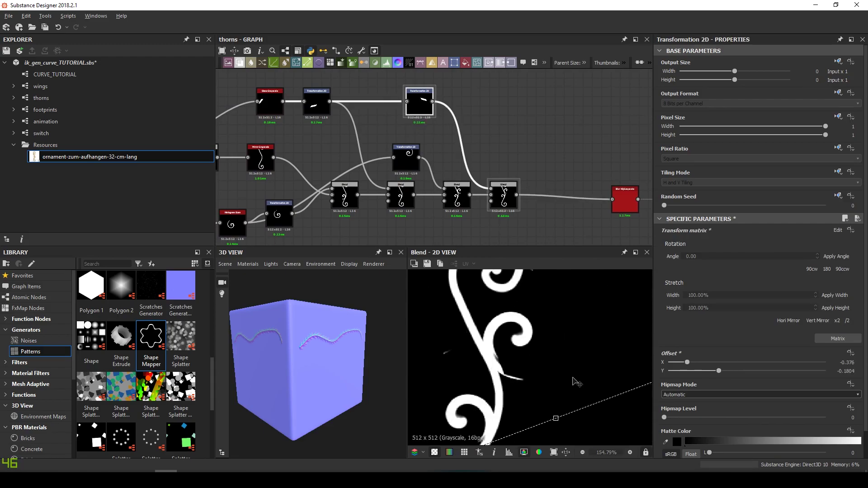
pyautogui.moveTo(572, 384); pyautogui.dragTo(547, 388)
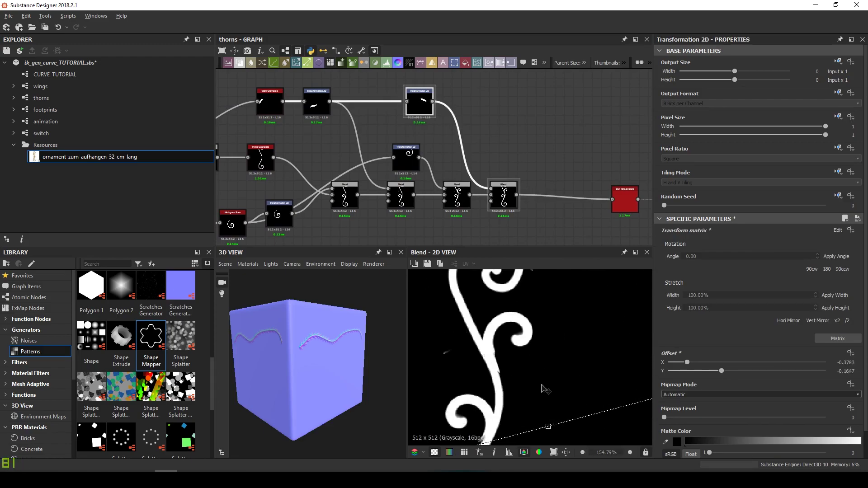
# Compare the final Histogram Scan result with the reference bitmap in the 2D view.
pyautogui.press('f')
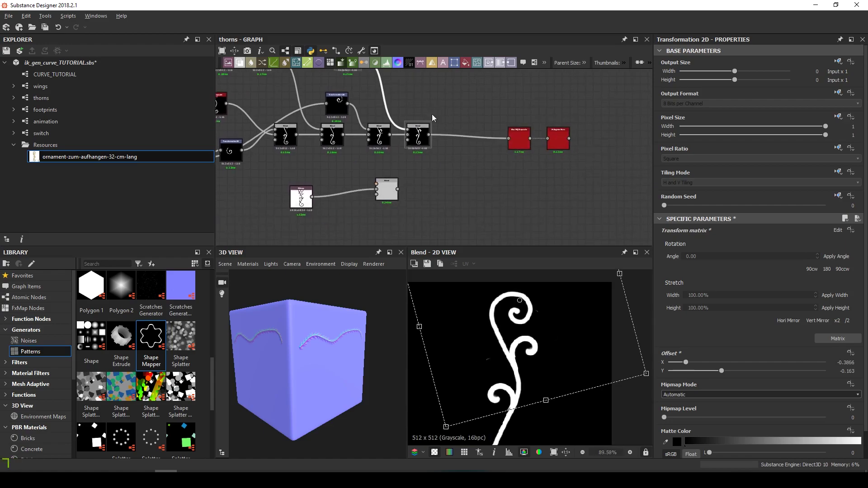
pyautogui.scroll(5, 551, 371)
pyautogui.scroll(-5, 551, 370)
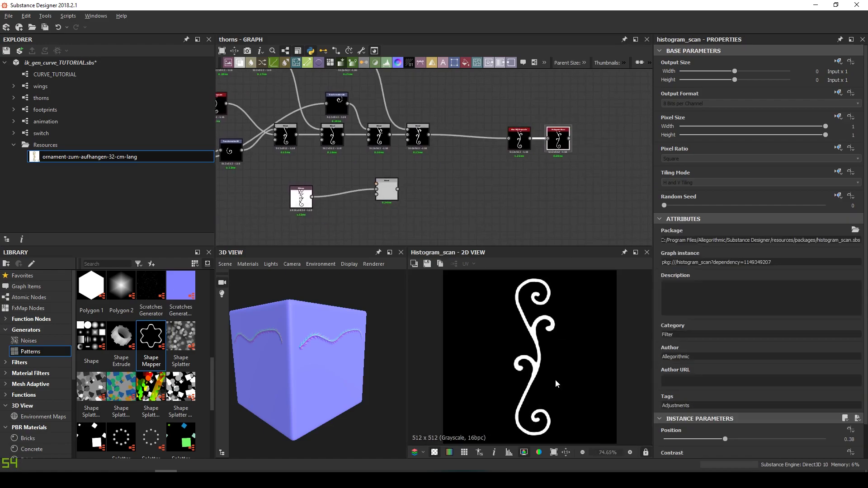
pyautogui.scroll(-1, 542, 343)
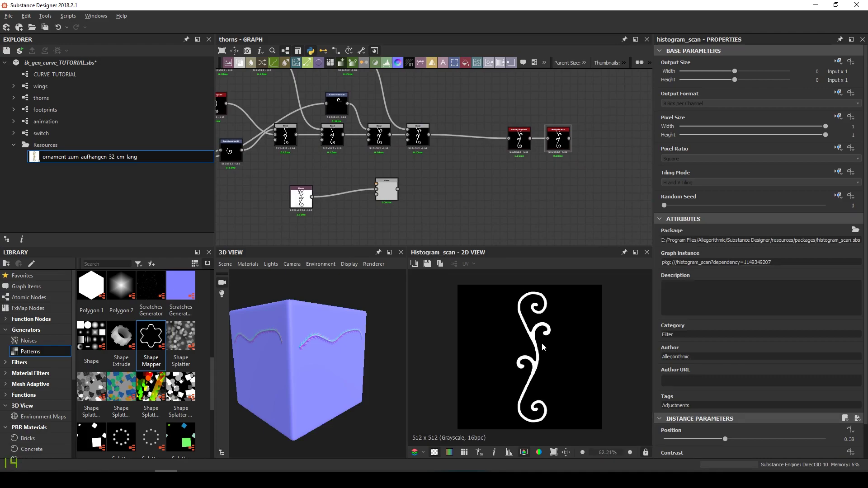
pyautogui.moveTo(362, 204); pyautogui.dragTo(452, 206, button='middle')
pyautogui.doubleClick(391, 198)
pyautogui.scroll(-4, 552, 368)
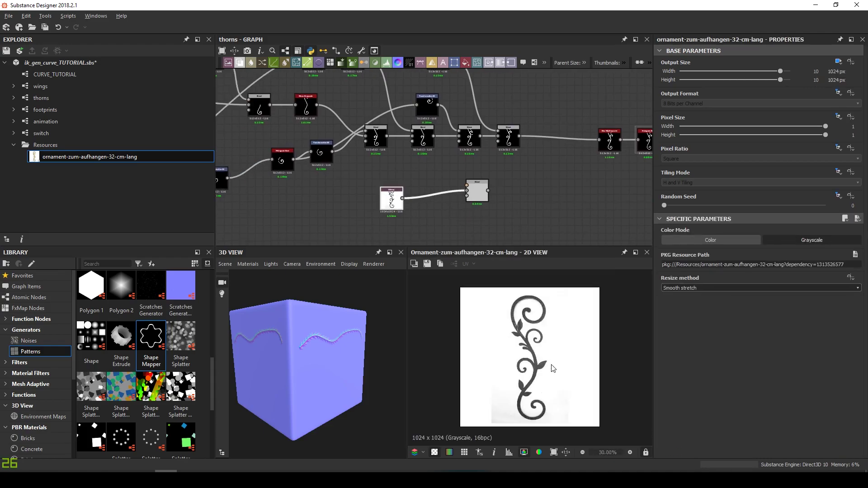
pyautogui.scroll(2, 542, 373)
# Bring the Blur and Histogram Scan nodes closer to the last Blend and move the reference bitmap with its Blend aside.
pyautogui.moveTo(604, 117); pyautogui.dragTo(433, 115, button='middle')
pyautogui.click(478, 135)
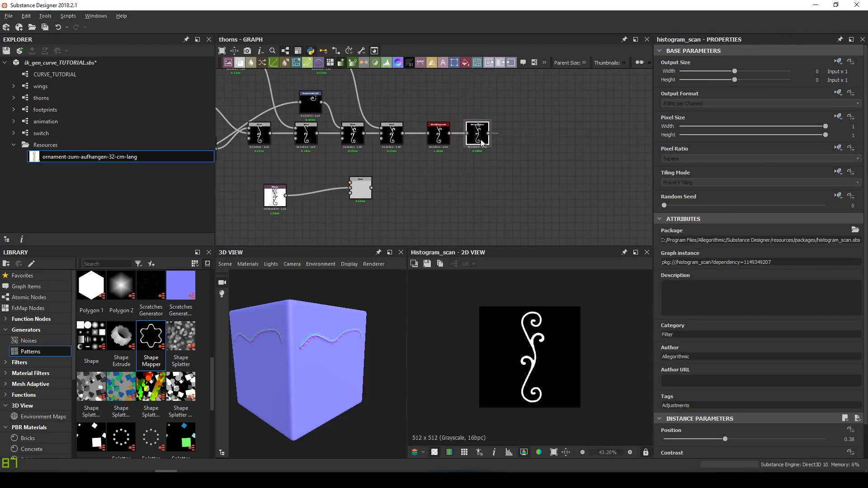
pyautogui.moveTo(265, 178); pyautogui.dragTo(375, 208)
pyautogui.moveTo(362, 190); pyautogui.dragTo(534, 186)
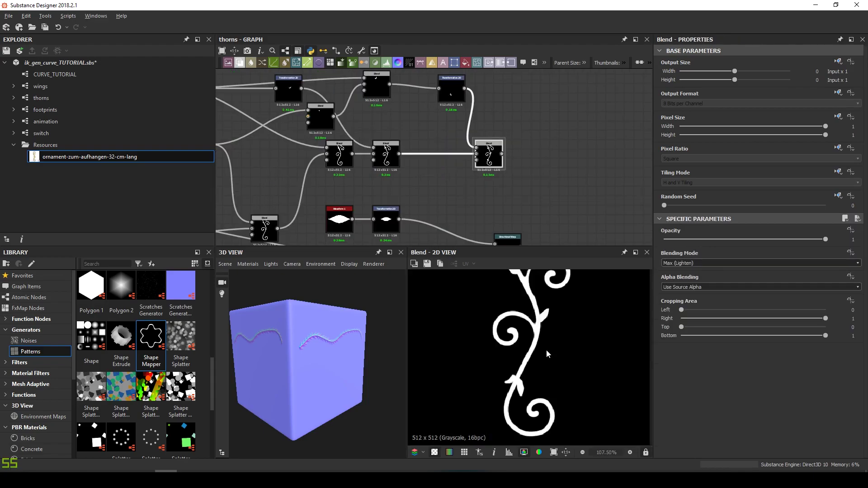
# Examine the complete ornament, then the reference bitmap close up for the shapes of its remaining leaves.
pyautogui.scroll(-2, 546, 349)
pyautogui.scroll(-4, 421, 217)
pyautogui.moveTo(262, 240); pyautogui.dragTo(533, 183, button='middle')
pyautogui.scroll(5, 479, 165)
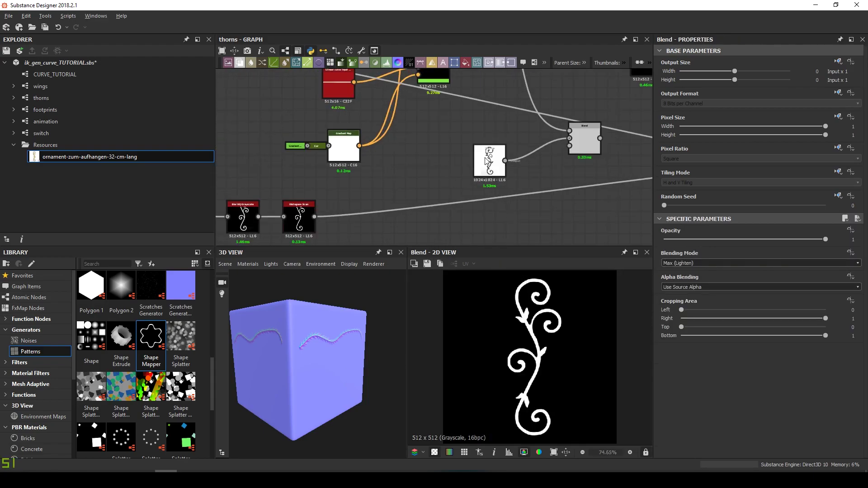
pyautogui.doubleClick(489, 161)
pyautogui.scroll(-2, 543, 335)
pyautogui.scroll(1, 542, 335)
pyautogui.scroll(-2, 538, 352)
pyautogui.scroll(1, 535, 354)
pyautogui.scroll(4, 535, 354)
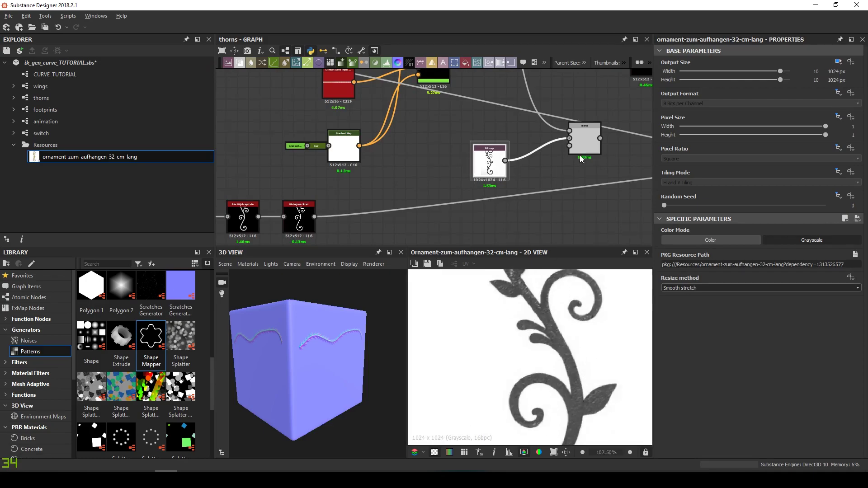
# Duplicate the leaf's Linear curve input and Curve sampler nodes and place the copies in free space above the final Blend.
pyautogui.scroll(-5, 407, 149)
pyautogui.moveTo(407, 149); pyautogui.dragTo(334, 183, button='middle')
pyautogui.scroll(5, 298, 120)
pyautogui.moveTo(334, 119); pyautogui.dragTo(483, 153)
pyautogui.doubleClick(409, 163)
pyautogui.moveTo(483, 153); pyautogui.dragTo(276, 125, button='middle')
pyautogui.moveTo(275, 124); pyautogui.dragTo(513, 134)
pyautogui.moveTo(513, 135); pyautogui.dragTo(317, 90, button='middle')
pyautogui.moveTo(317, 91); pyautogui.dragTo(333, 86)
pyautogui.moveTo(333, 86); pyautogui.dragTo(351, 118, button='middle')
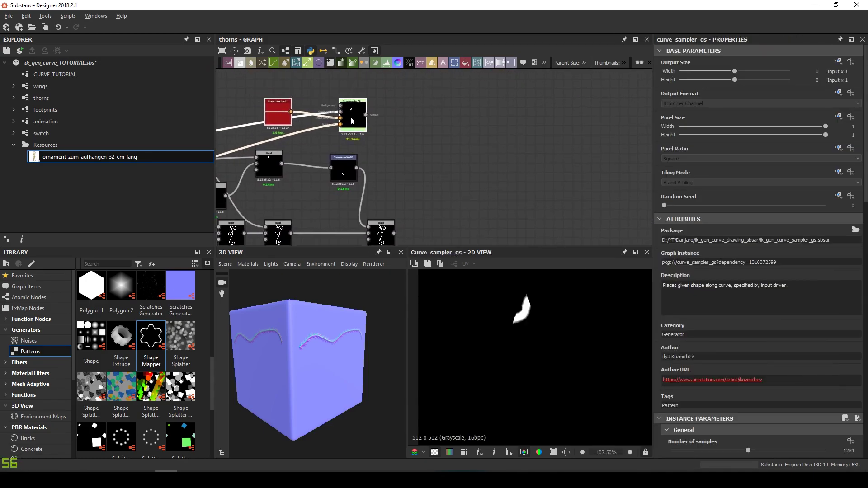
# Reduce the duplicated Curve sampler's relative rotation and raise its number of samples to 1641.
pyautogui.scroll(3, 352, 121)
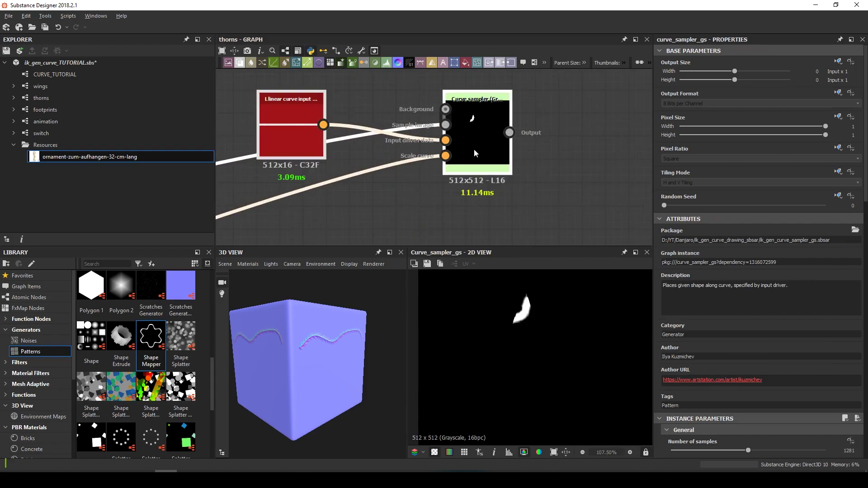
pyautogui.scroll(3, 529, 308)
pyautogui.scroll(-10, 763, 427)
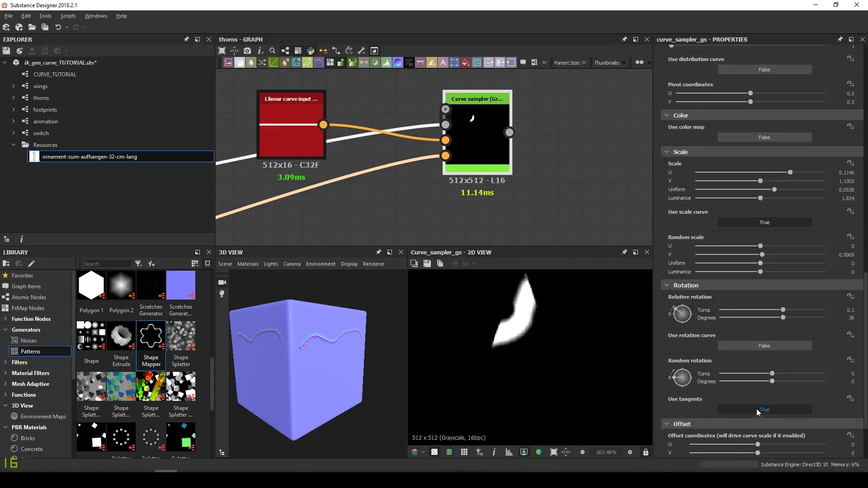
pyautogui.scroll(-1, 761, 367)
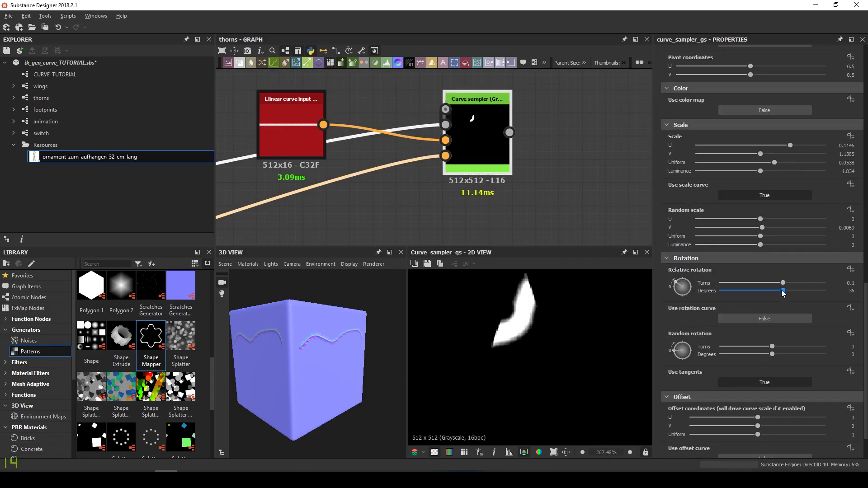
pyautogui.moveTo(783, 293); pyautogui.dragTo(771, 293)
pyautogui.scroll(13, 755, 199)
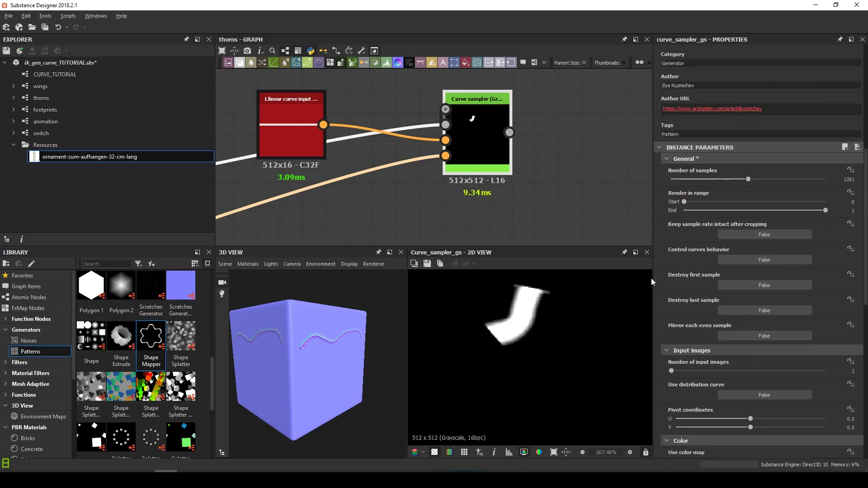
pyautogui.scroll(4, 520, 297)
pyautogui.scroll(-3, 521, 297)
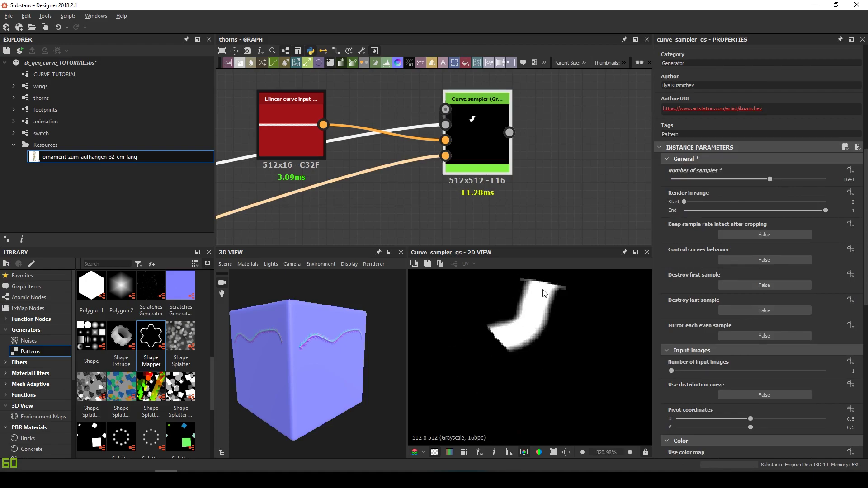
# Preview the ellipse image that feeds the Curve sampler, then return to the sampler's own output.
pyautogui.scroll(-1, 472, 131)
pyautogui.doubleClick(449, 125)
pyautogui.scroll(-10, 551, 375)
pyautogui.scroll(2, 526, 365)
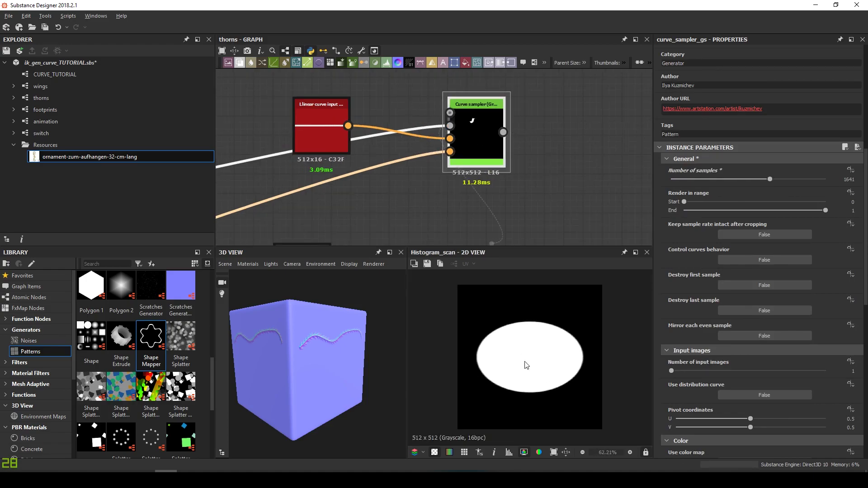
pyautogui.click(450, 138)
pyautogui.doubleClick(487, 140)
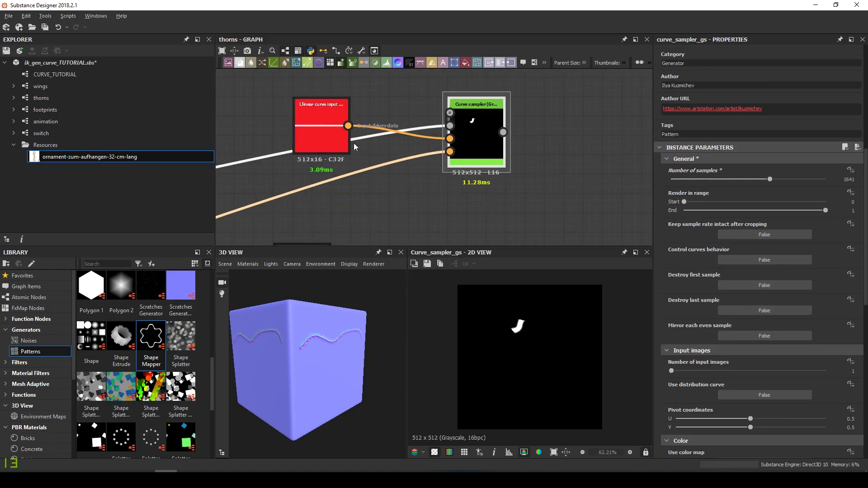
# Reposition the Linear curve input's control points to bend the short leaf stroke into an S-shaped curve.
pyautogui.click(322, 127)
pyautogui.scroll(9, 511, 330)
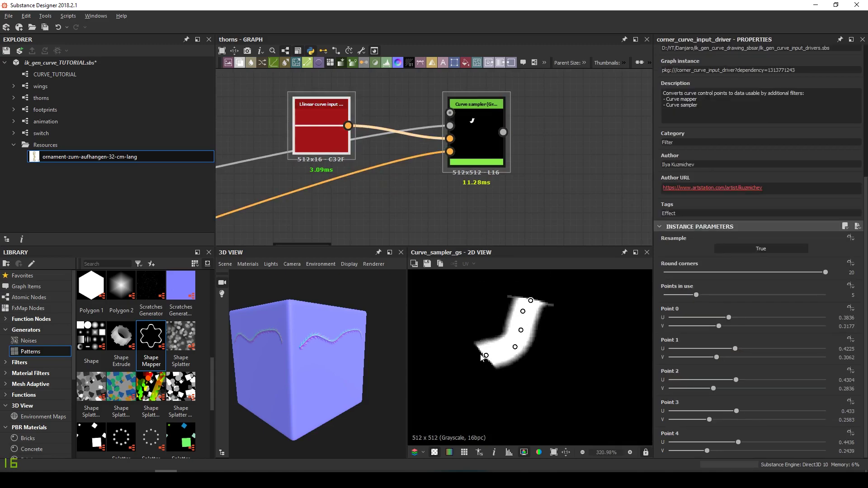
pyautogui.moveTo(503, 388); pyautogui.dragTo(506, 392)
pyautogui.moveTo(514, 346); pyautogui.dragTo(508, 363)
pyautogui.moveTo(521, 330); pyautogui.dragTo(505, 335)
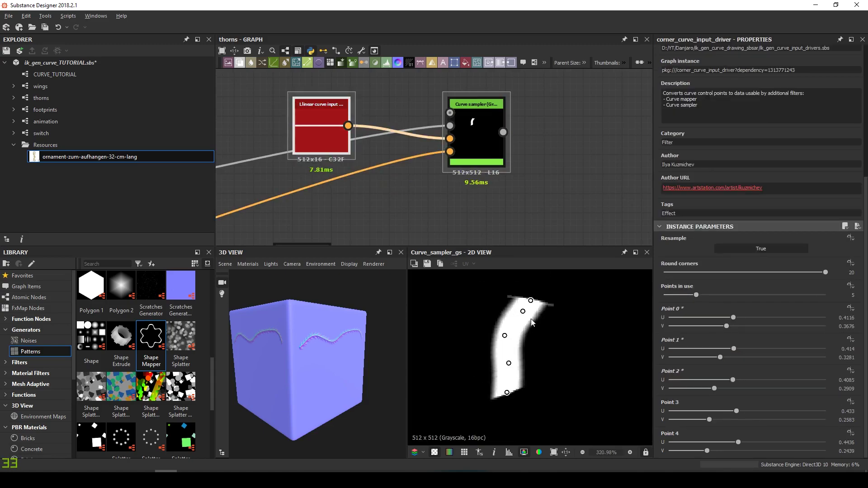
pyautogui.moveTo(530, 301); pyautogui.dragTo(539, 330)
# Set the Curve sampler's number of samples to 10 and its pivot U coordinate to 0.426.
pyautogui.click(476, 149)
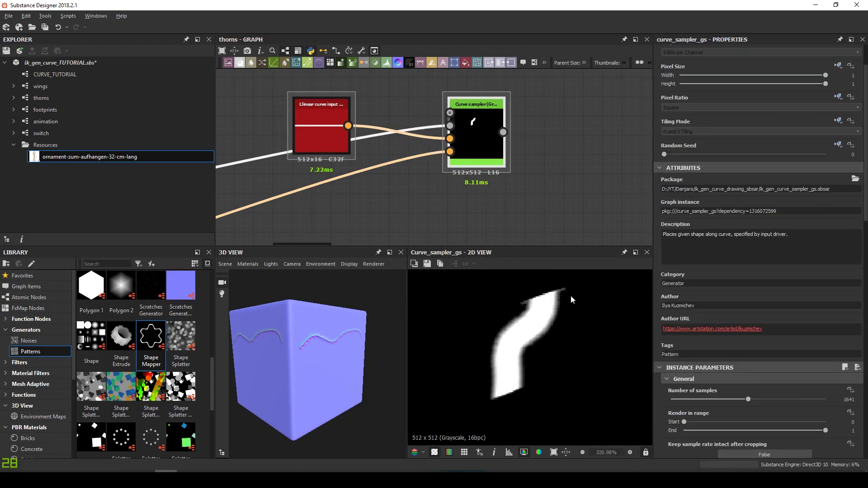
pyautogui.moveTo(693, 400)
pyautogui.mouseDown()
pyautogui.moveTo(671, 401)
pyautogui.moveTo(672, 375)
pyautogui.mouseUp()
pyautogui.scroll(-1, 705, 409)
pyautogui.scroll(-4, 718, 393)
pyautogui.scroll(-4, 746, 371)
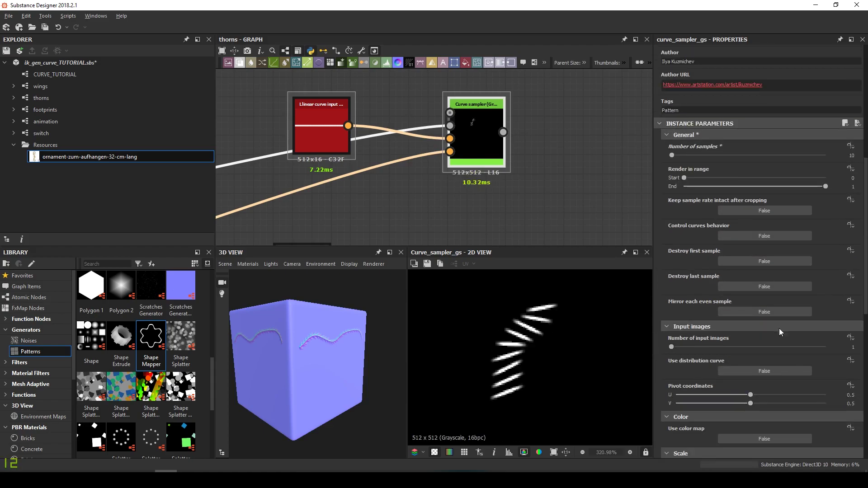
pyautogui.moveTo(761, 405); pyautogui.dragTo(755, 404)
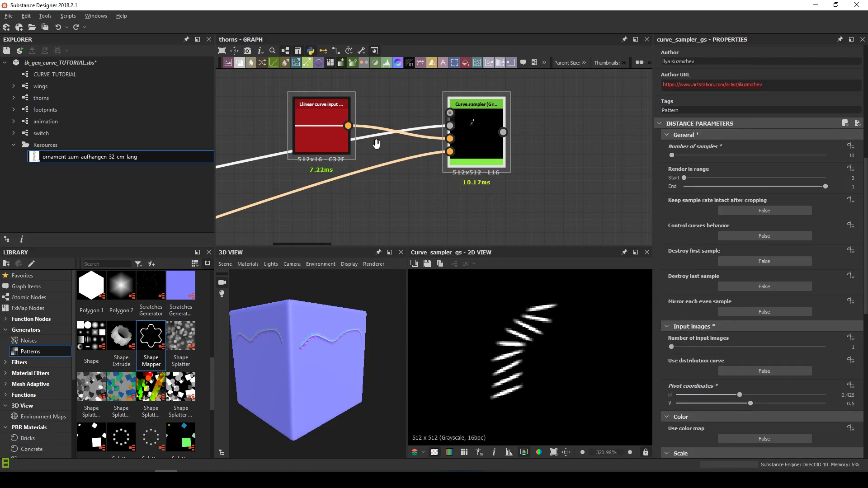
# Move the curve input aside and insert a Transformation 2D between the ellipse and the Curve sampler's sample image input.
pyautogui.moveTo(335, 133); pyautogui.dragTo(406, 193)
pyautogui.moveTo(406, 193); pyautogui.dragTo(493, 246, button='middle')
pyautogui.press('space')
pyautogui.click(451, 276)
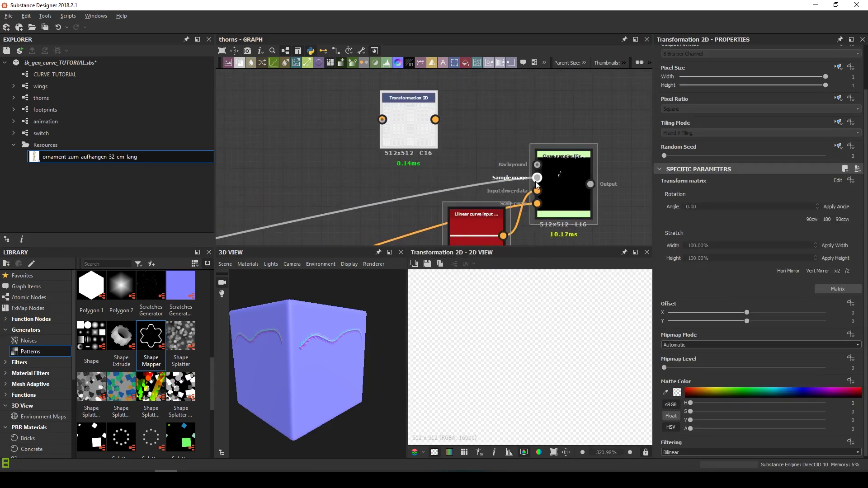
pyautogui.keyDown('shift'); pyautogui.moveTo(537, 178); pyautogui.dragTo(382, 120); pyautogui.keyUp('shift')
pyautogui.moveTo(435, 119); pyautogui.dragTo(537, 178)
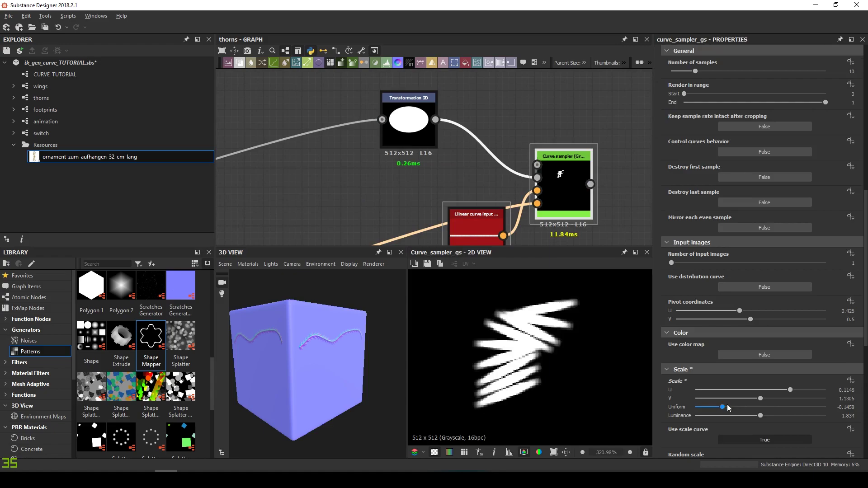
# Set the Curve sampler's scale to U 0.2118, V 0.191 and Uniform 0.25 for a rounded stroke.
pyautogui.moveTo(760, 399); pyautogui.dragTo(716, 408)
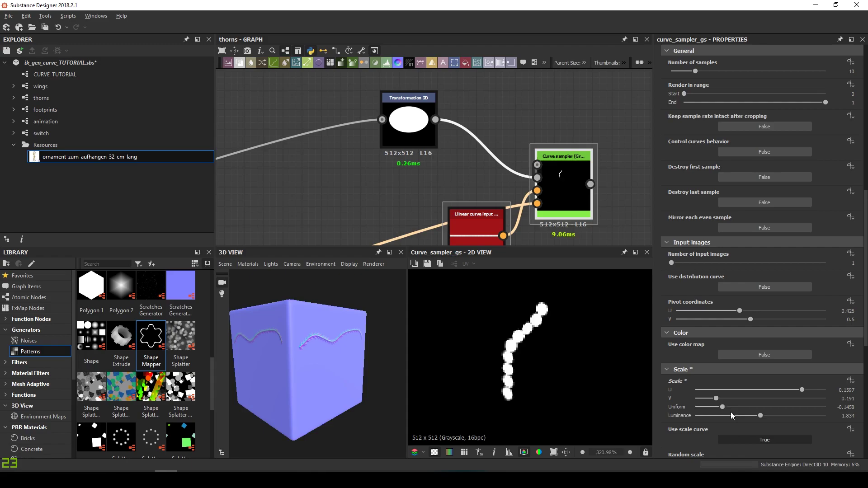
pyautogui.moveTo(722, 407); pyautogui.dragTo(843, 417)
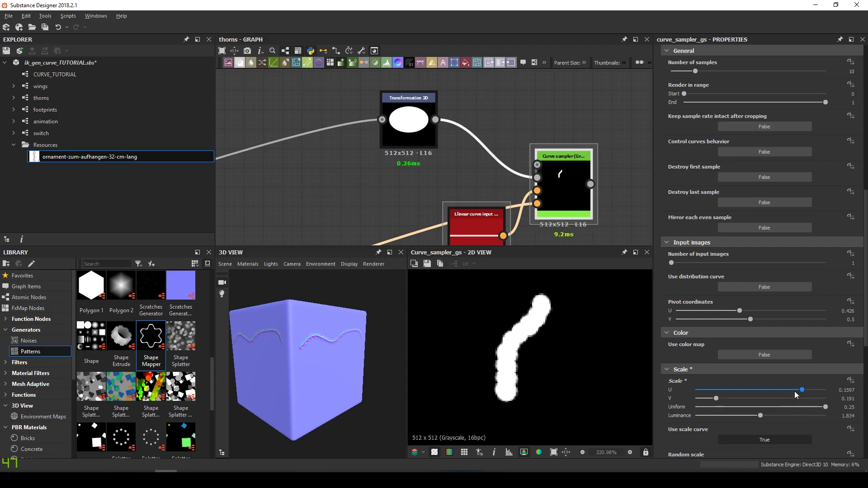
pyautogui.moveTo(797, 396)
pyautogui.mouseDown()
pyautogui.moveTo(787, 397)
pyautogui.moveTo(815, 397)
pyautogui.mouseUp()
# Set the Curve sampler's number of samples to 1000.
pyautogui.scroll(1, 702, 99)
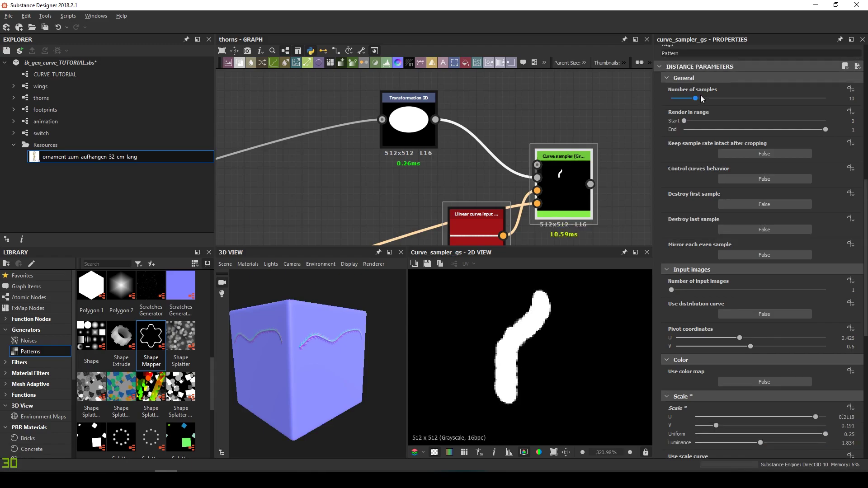
pyautogui.moveTo(772, 111); pyautogui.dragTo(796, 110)
pyautogui.click(846, 98)
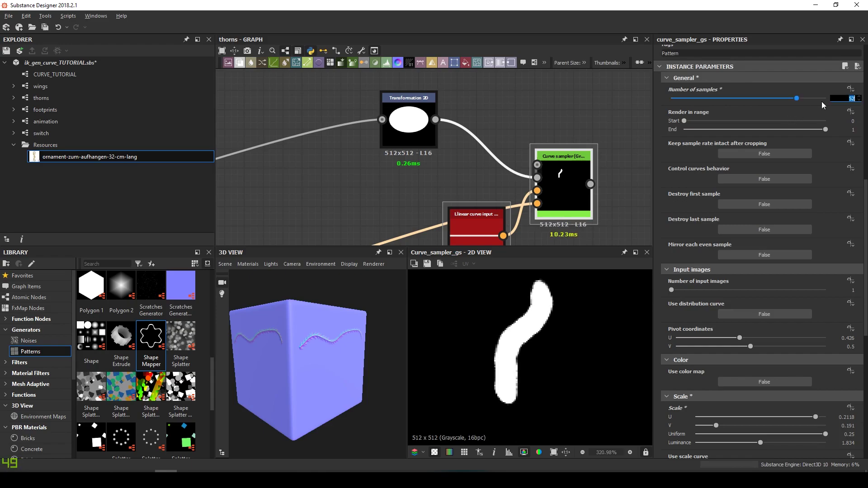
pyautogui.write('1000')
pyautogui.press('Return')
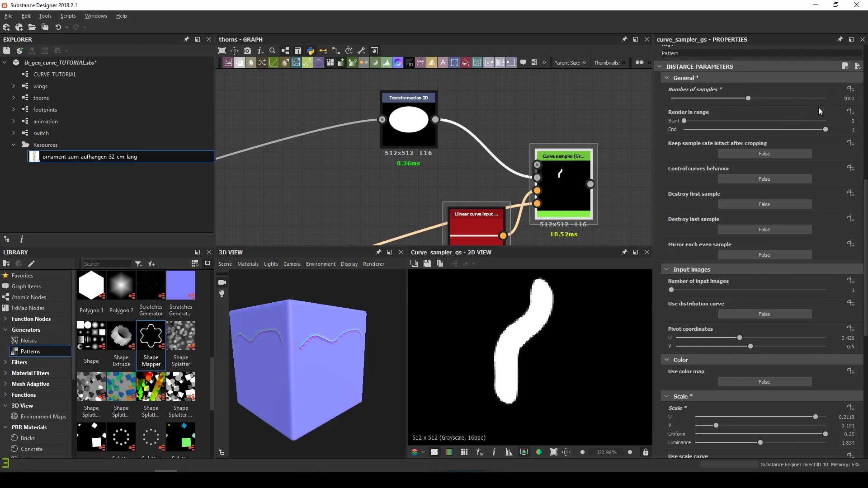
# Increase the Linear curve input's points in use to 6 and move the curve points into place to reshape the stroke.
pyautogui.moveTo(520, 188); pyautogui.dragTo(488, 118, button='middle')
pyautogui.click(449, 166)
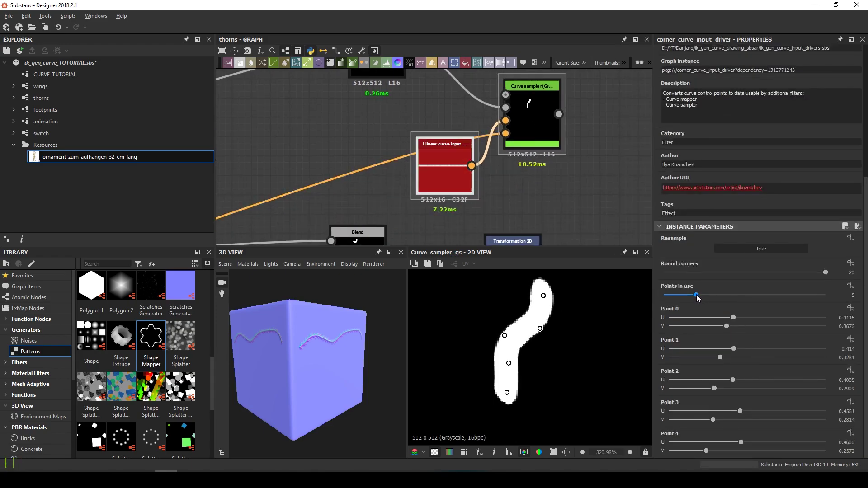
pyautogui.moveTo(697, 297); pyautogui.dragTo(707, 296)
pyautogui.scroll(-5, 501, 272)
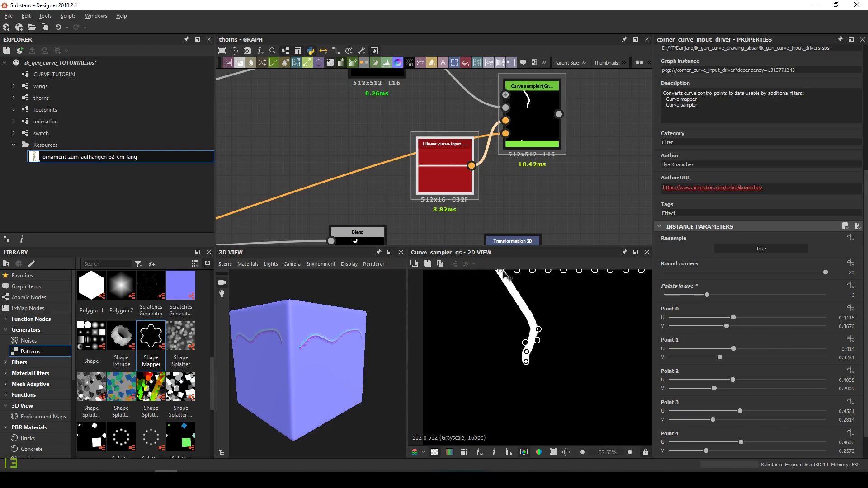
pyautogui.moveTo(502, 271); pyautogui.dragTo(530, 312)
pyautogui.scroll(5, 537, 334)
pyautogui.moveTo(508, 356); pyautogui.dragTo(544, 427)
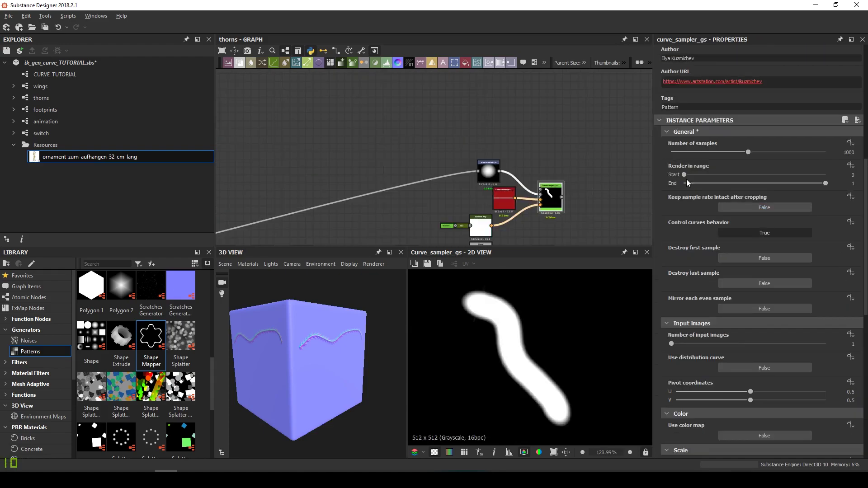
# Set the start of the Curve sampler's render range to 0.035.
pyautogui.moveTo(687, 175); pyautogui.dragTo(732, 187)
pyautogui.moveTo(683, 175)
pyautogui.mouseDown()
pyautogui.moveTo(781, 198)
pyautogui.moveTo(690, 188)
pyautogui.mouseUp()
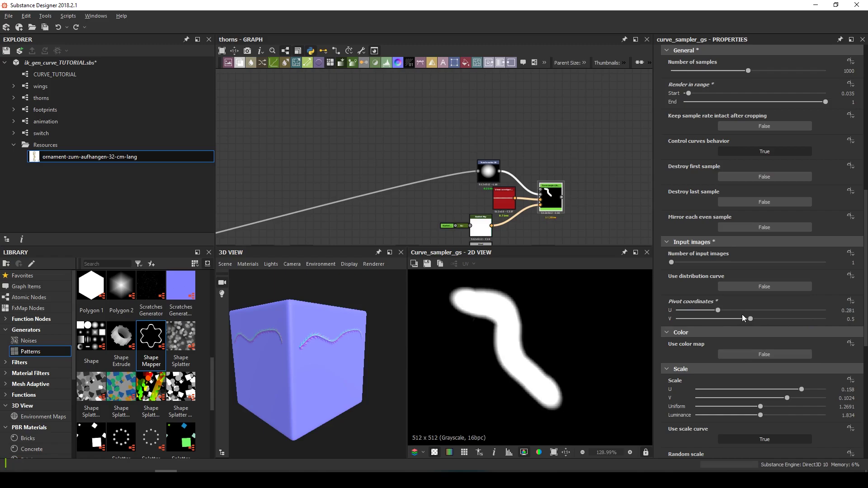
# Set the Curve sampler's scale to U 0.1215 and V 0.0399 for a thinner stroke.
pyautogui.scroll(-3, 744, 318)
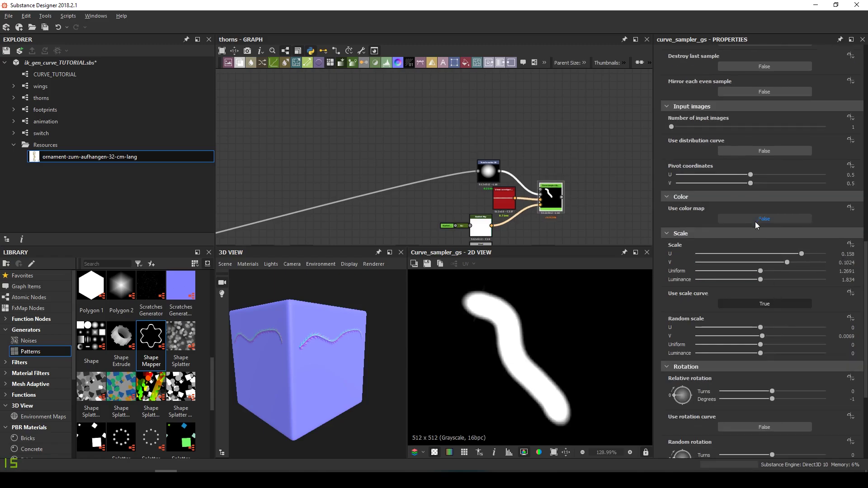
pyautogui.moveTo(787, 262); pyautogui.dragTo(763, 272)
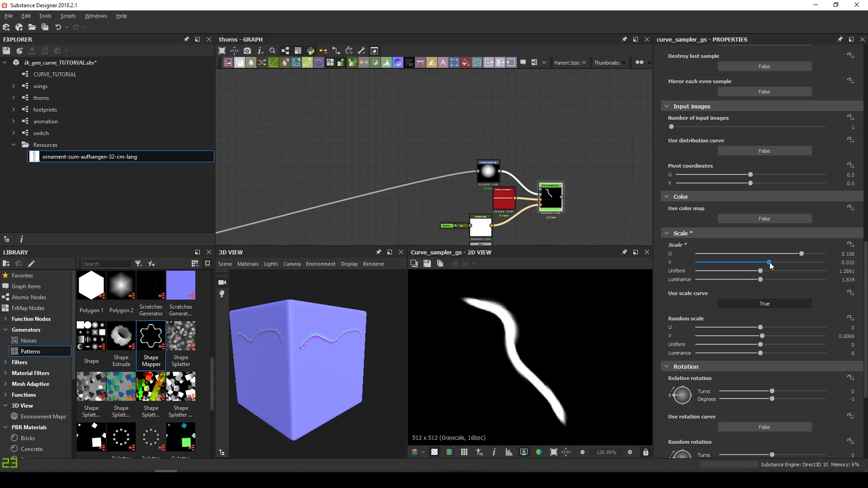
pyautogui.moveTo(683, 253); pyautogui.dragTo(741, 258)
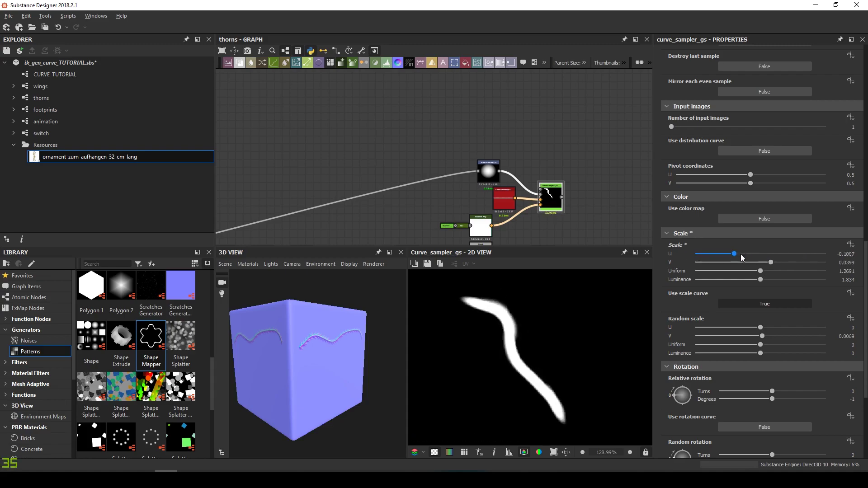
pyautogui.moveTo(794, 261)
pyautogui.mouseDown()
pyautogui.moveTo(803, 266)
pyautogui.moveTo(794, 270)
pyautogui.mouseUp()
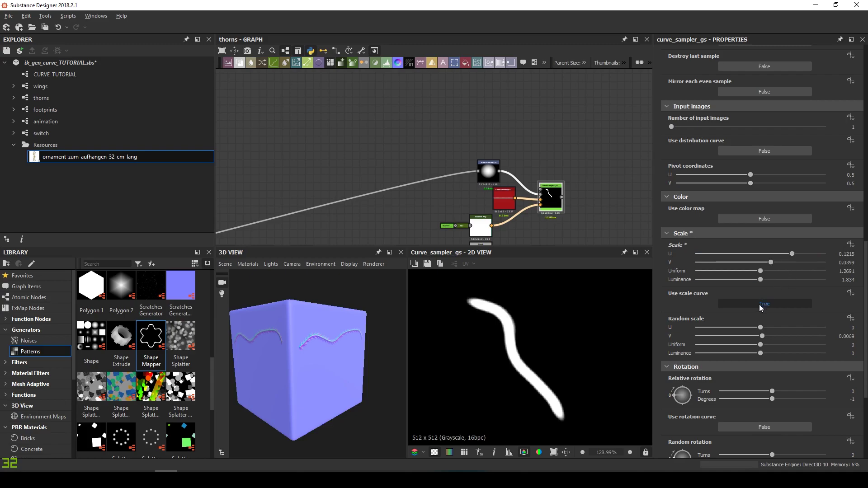
# Reshape the profile of the Curve node driving the sampler's scale map into a steep rise so the stroke tapers at one end.
pyautogui.moveTo(806, 337); pyautogui.dragTo(763, 354)
pyautogui.scroll(-2, 779, 350)
pyautogui.moveTo(772, 290); pyautogui.dragTo(813, 300)
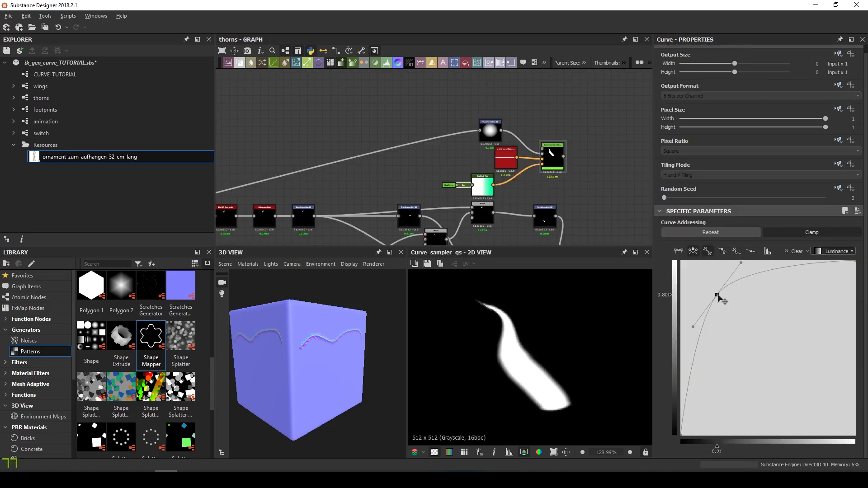
pyautogui.moveTo(720, 299); pyautogui.dragTo(747, 296)
pyautogui.moveTo(722, 329); pyautogui.dragTo(682, 287)
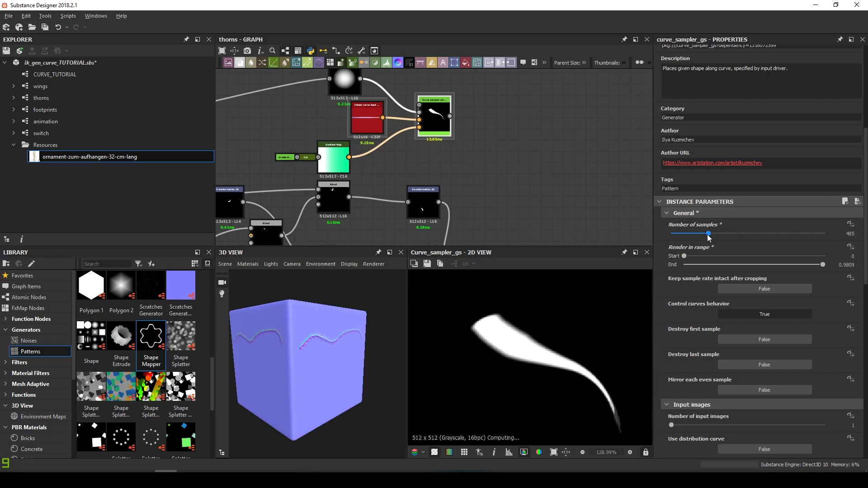
# Widen the Curve sampler's V scale and set its number of samples to 1105.
pyautogui.moveTo(679, 238); pyautogui.dragTo(673, 238)
pyautogui.scroll(-5, 761, 343)
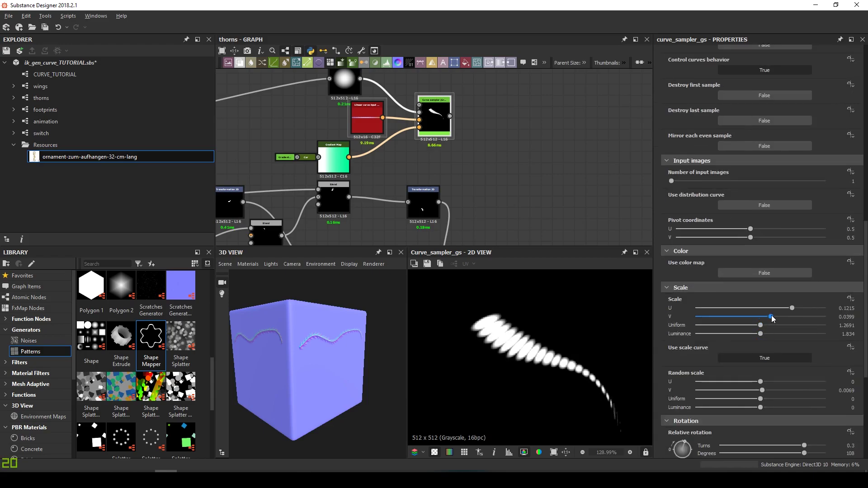
pyautogui.moveTo(772, 316)
pyautogui.mouseDown()
pyautogui.moveTo(812, 316)
pyautogui.moveTo(803, 312)
pyautogui.mouseUp()
pyautogui.scroll(10, 746, 226)
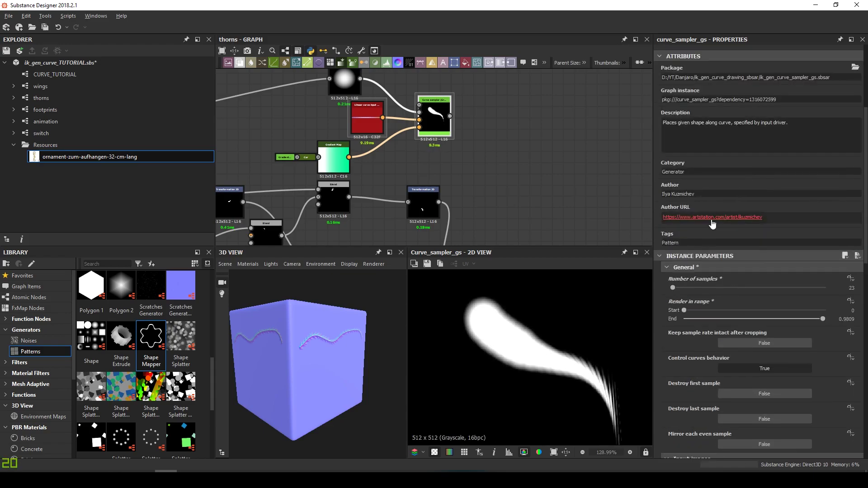
pyautogui.scroll(-3, 564, 379)
pyautogui.scroll(2, 564, 379)
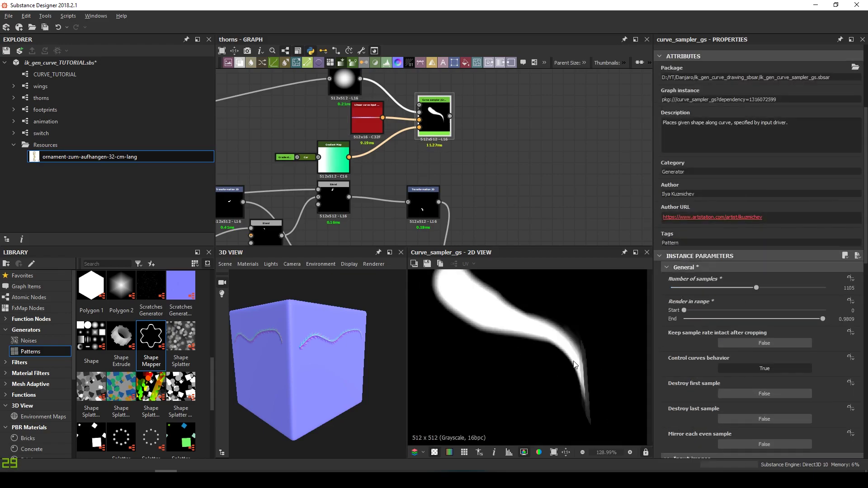
# Set the Curve sampler's scale to U 0.158 and V 0.1997 and its relative rotation to 86 degrees.
pyautogui.scroll(-10, 768, 362)
pyautogui.moveTo(805, 337); pyautogui.dragTo(798, 344)
pyautogui.scroll(-1, 559, 339)
pyautogui.scroll(1, 700, 294)
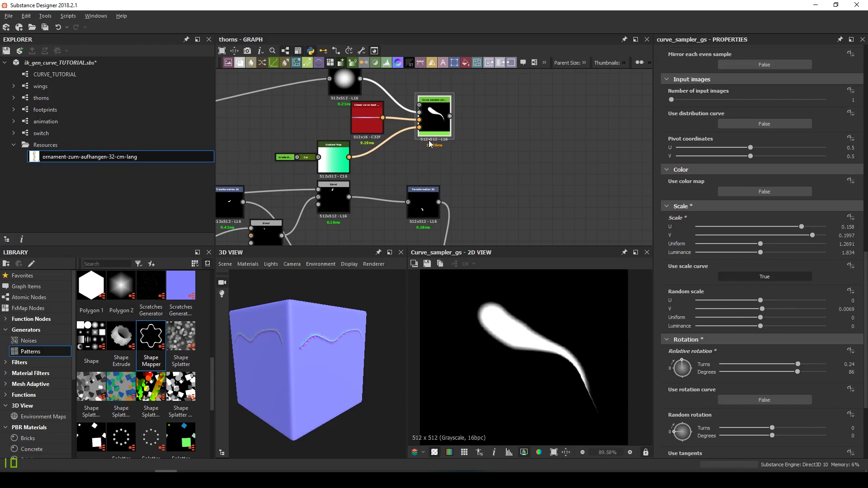
# Move the Linear curve input's points to bend the tapered stroke into a curved teardrop leaf.
pyautogui.scroll(2, 392, 120)
pyautogui.scroll(3, 514, 316)
pyautogui.click(370, 130)
pyautogui.moveTo(511, 348)
pyautogui.mouseDown()
pyautogui.moveTo(494, 352)
pyautogui.moveTo(500, 354)
pyautogui.moveTo(525, 312)
pyautogui.moveTo(500, 346)
pyautogui.moveTo(556, 354)
pyautogui.mouseUp()
pyautogui.scroll(-3, 539, 344)
pyautogui.moveTo(520, 329)
pyautogui.mouseDown()
pyautogui.moveTo(536, 342)
pyautogui.moveTo(488, 334)
pyautogui.mouseUp()
pyautogui.moveTo(470, 304); pyautogui.dragTo(473, 300)
# Flatten the scale profile in the Curve node by raising its starting point to 0.92.
pyautogui.moveTo(272, 190); pyautogui.dragTo(364, 171, button='middle')
pyautogui.click(328, 157)
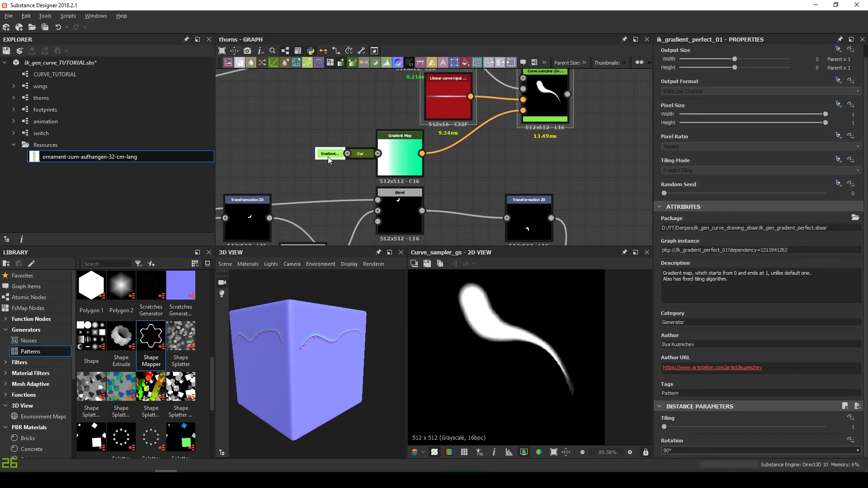
pyautogui.click(361, 154)
pyautogui.moveTo(682, 284)
pyautogui.mouseDown()
pyautogui.moveTo(682, 294)
pyautogui.moveTo(756, 257)
pyautogui.mouseUp()
pyautogui.click(679, 252)
pyautogui.moveTo(681, 290)
pyautogui.mouseDown()
pyautogui.moveTo(695, 299)
pyautogui.moveTo(670, 278)
pyautogui.mouseUp()
pyautogui.scroll(3, 492, 308)
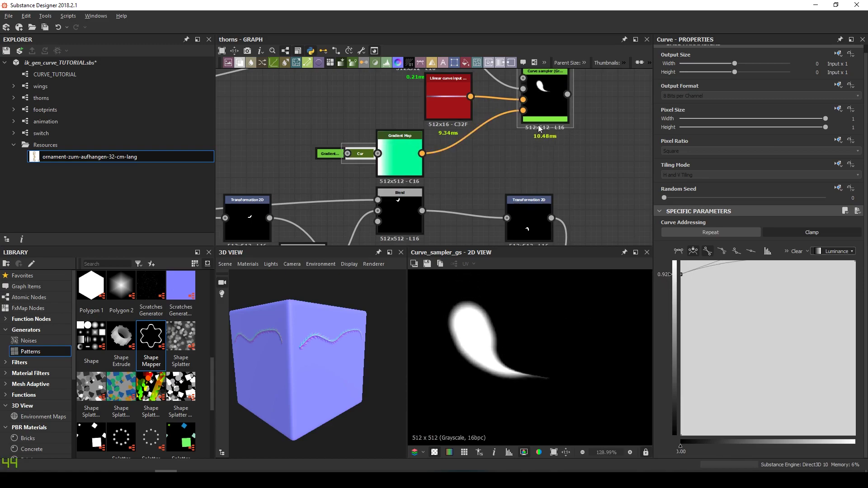
# Set the start of the Curve sampler's render range to 0.1051.
pyautogui.moveTo(539, 129); pyautogui.dragTo(526, 175, button='middle')
pyautogui.click(530, 151)
pyautogui.scroll(-3, 710, 364)
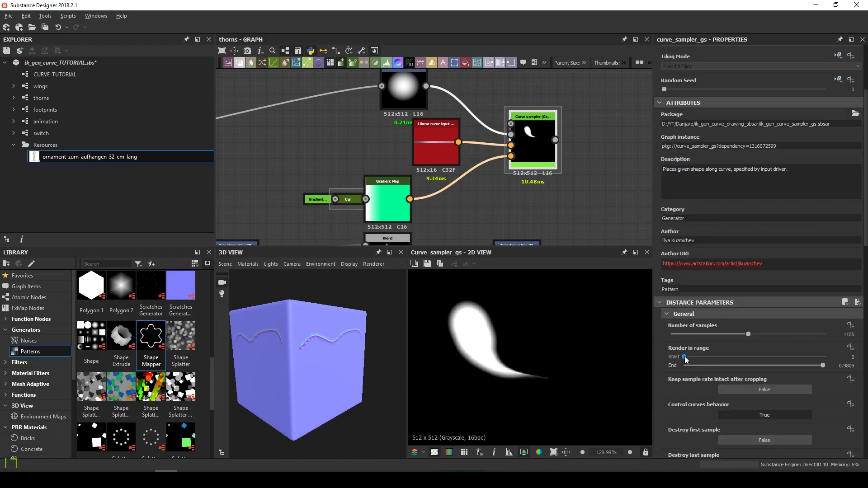
pyautogui.moveTo(685, 357); pyautogui.dragTo(699, 357)
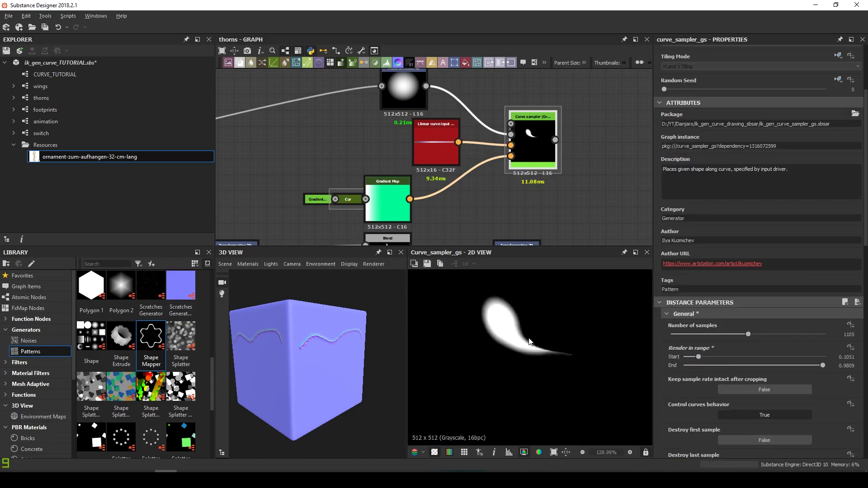
# Insert a Histogram Scan between the Transformation 2D and the Curve sampler and set its position to 0.15.
pyautogui.moveTo(402, 93); pyautogui.dragTo(451, 137, button='middle')
pyautogui.moveTo(451, 137); pyautogui.dragTo(368, 129)
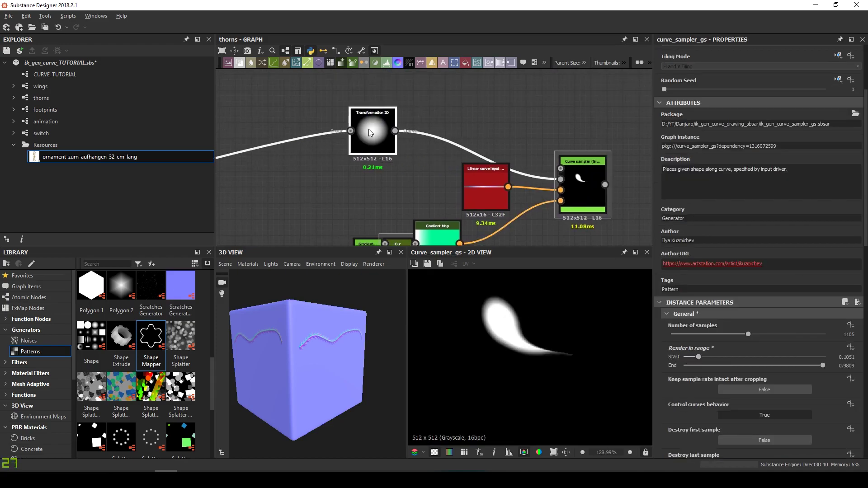
pyautogui.press('space')
pyautogui.write('hist')
pyautogui.press('Down')
pyautogui.press('Return')
pyautogui.moveTo(451, 103); pyautogui.dragTo(451, 141)
pyautogui.moveTo(676, 413); pyautogui.dragTo(688, 418)
# Set the Histogram Scan's contrast to 0.6 while previewing the Curve sampler's output.
pyautogui.doubleClick(583, 206)
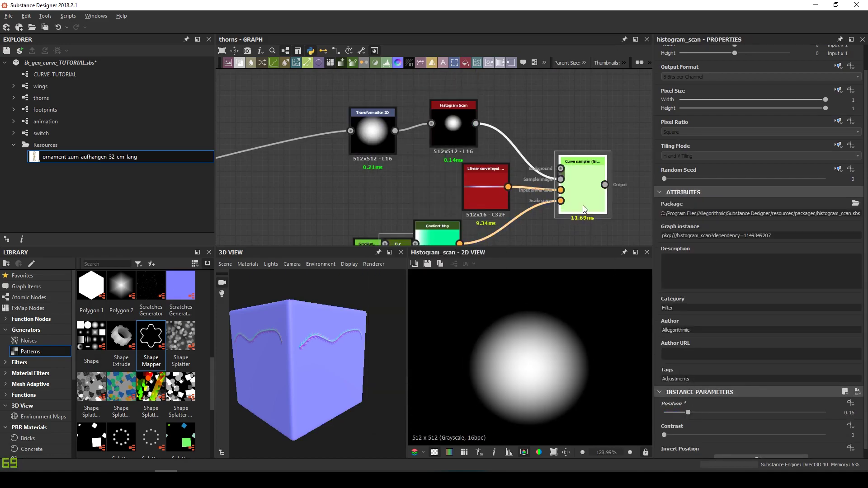
pyautogui.scroll(4, 557, 340)
pyautogui.click(454, 131)
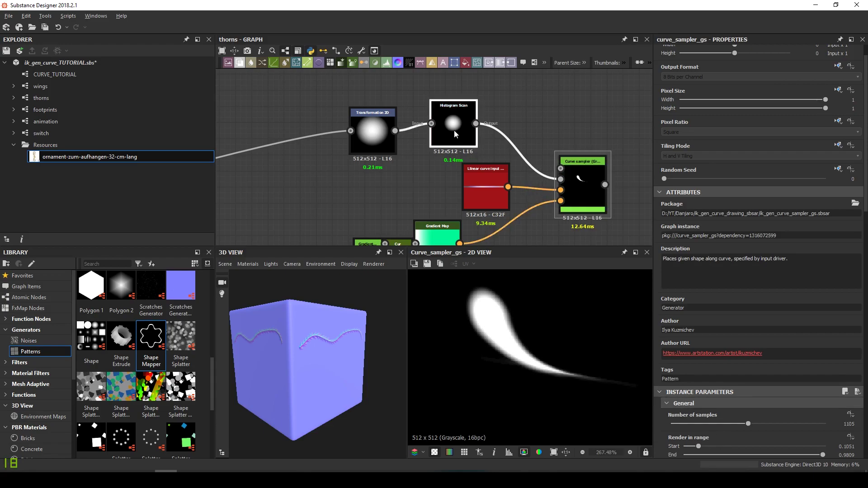
pyautogui.moveTo(664, 435); pyautogui.dragTo(762, 455)
pyautogui.scroll(-4, 548, 343)
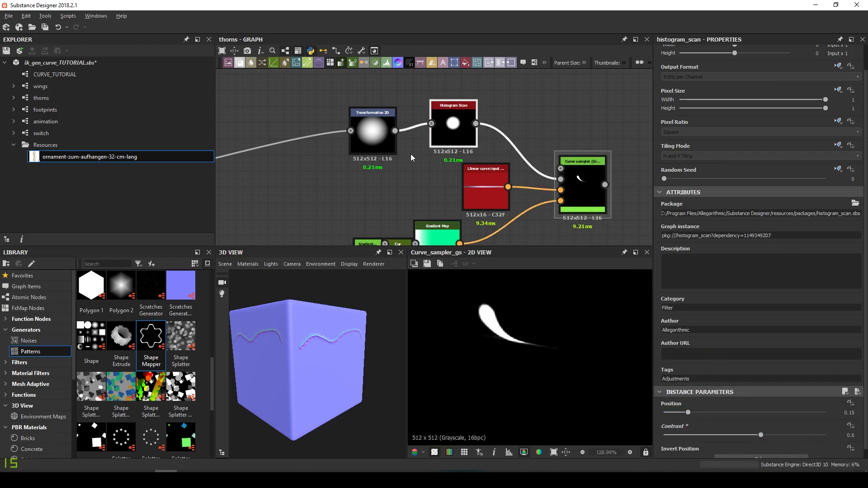
# Add a Transformation 2D after the Curve sampler and combine it with the ornament through a new Blend in Max (Lighten) mode.
pyautogui.moveTo(380, 135); pyautogui.dragTo(306, 105, button='middle')
pyautogui.doubleClick(323, 213)
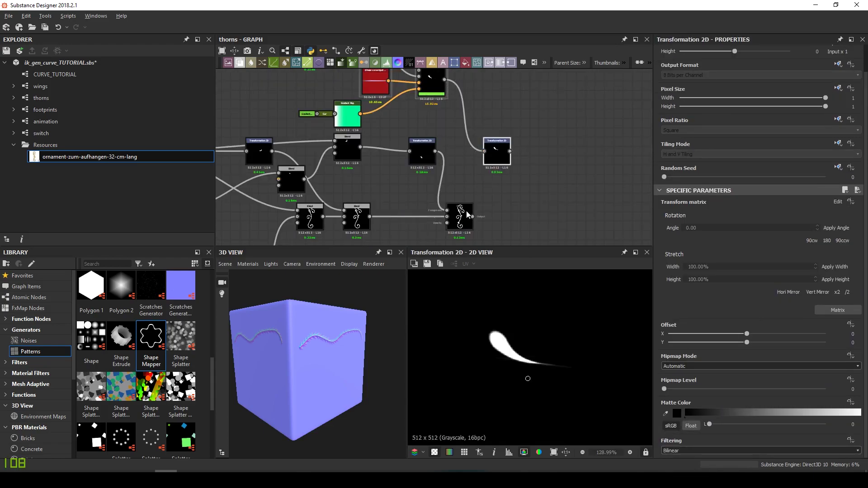
pyautogui.press('space')
pyautogui.click(506, 222)
pyautogui.moveTo(506, 222); pyautogui.dragTo(581, 222)
pyautogui.moveTo(510, 151); pyautogui.dragTo(568, 210)
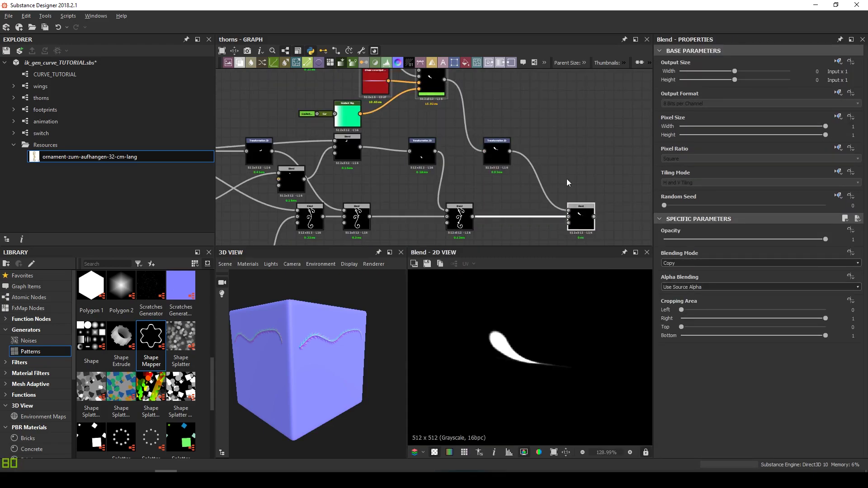
pyautogui.scroll(5, 541, 305)
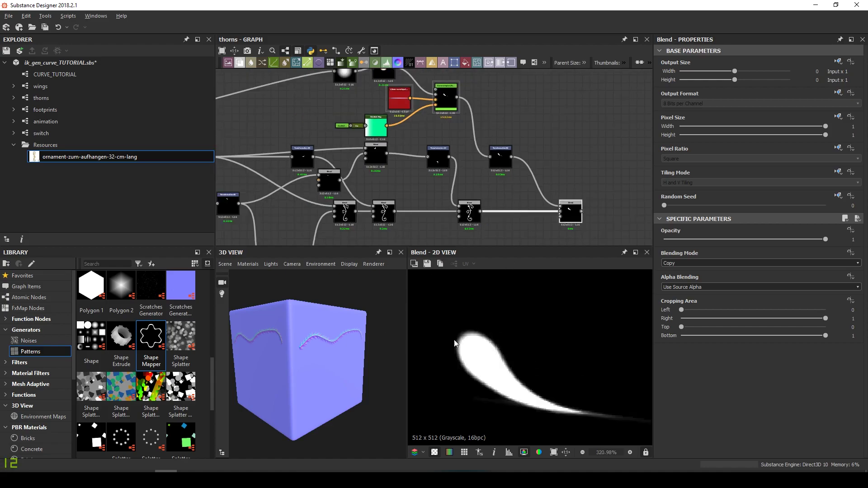
pyautogui.click(759, 263)
pyautogui.click(723, 289)
# Move and rotate the teardrop against the ornament's stem and set its Transformation 2D to No Tiling.
pyautogui.scroll(-4, 540, 333)
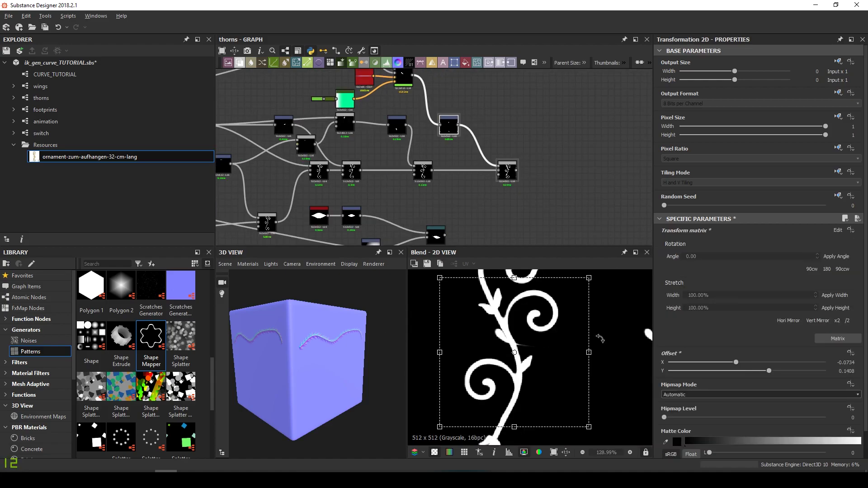
pyautogui.moveTo(600, 339); pyautogui.dragTo(605, 330)
pyautogui.scroll(4, 508, 341)
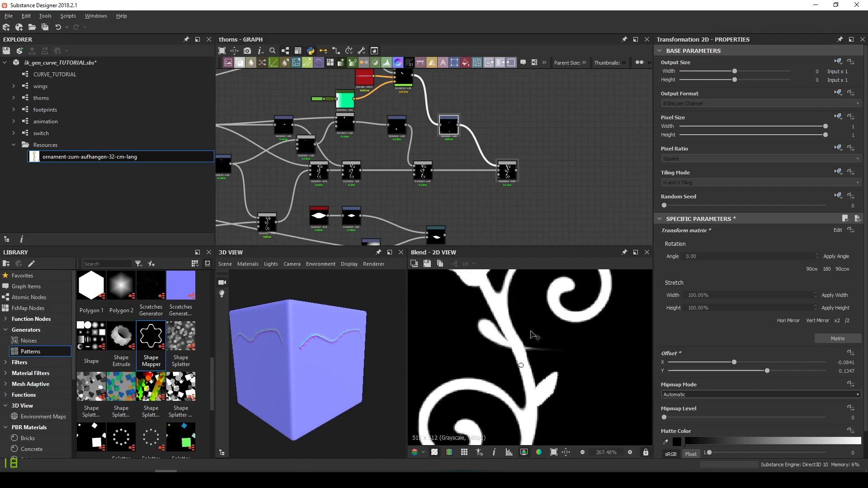
pyautogui.scroll(-6, 535, 335)
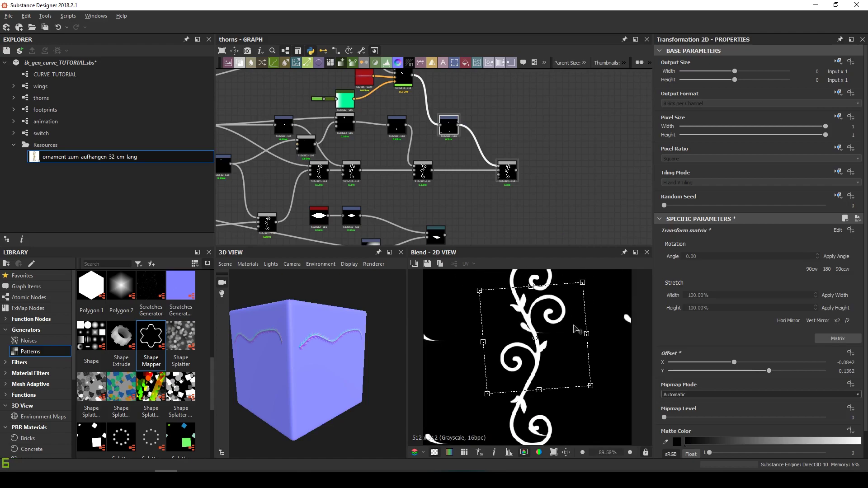
pyautogui.click(845, 182)
pyautogui.click(678, 187)
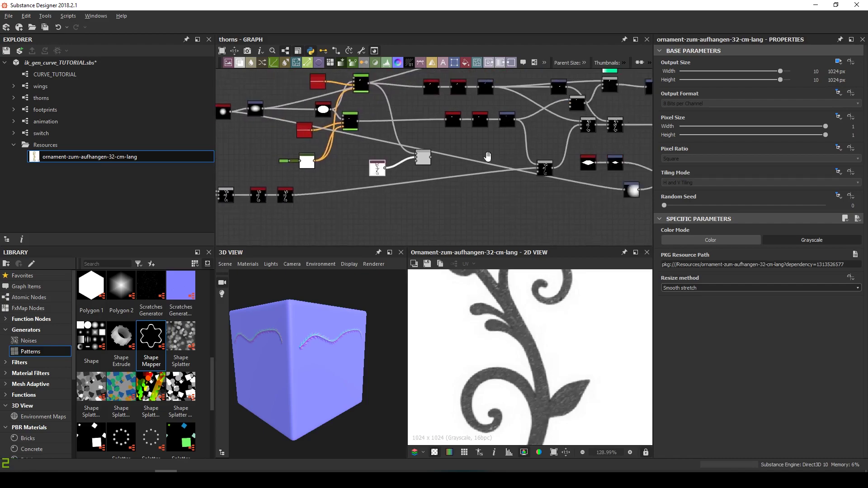
# Match the teardrop's angle and place on the stem to the reference, with offset X 0.2312 and Y -0.2196.
pyautogui.scroll(-5, 520, 347)
pyautogui.moveTo(549, 370); pyautogui.dragTo(549, 305)
pyautogui.moveTo(620, 343); pyautogui.dragTo(584, 408)
pyautogui.scroll(5, 535, 369)
pyautogui.moveTo(524, 325); pyautogui.dragTo(562, 369)
# Duplicate the teardrop's Transformation 2D and merge both copies in a new Blend that feeds the ornament Blend.
pyautogui.moveTo(472, 119); pyautogui.dragTo(514, 123)
pyautogui.click(516, 136)
pyautogui.click(464, 122)
pyautogui.hotkey('ctrl', 'd')
pyautogui.moveTo(433, 157); pyautogui.dragTo(462, 97)
pyautogui.moveTo(468, 132); pyautogui.dragTo(517, 129)
pyautogui.click(518, 124)
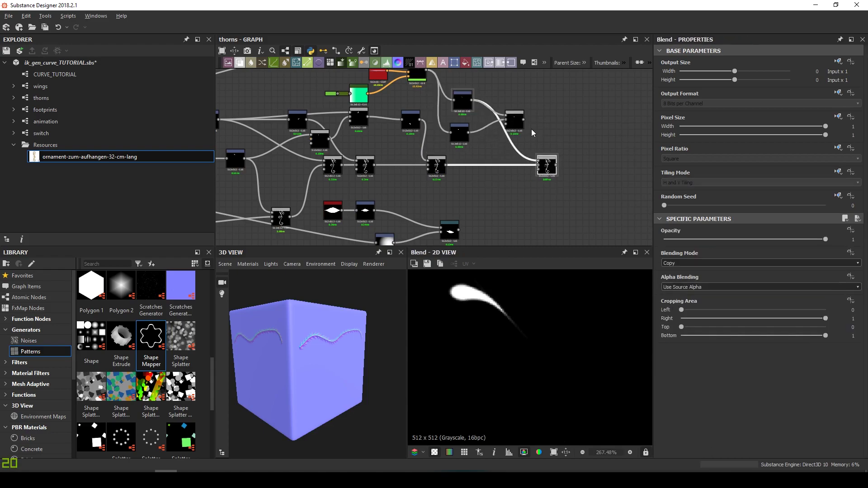
pyautogui.doubleClick(544, 160)
pyautogui.click(462, 135)
pyautogui.moveTo(478, 141); pyautogui.dragTo(476, 165, button='middle')
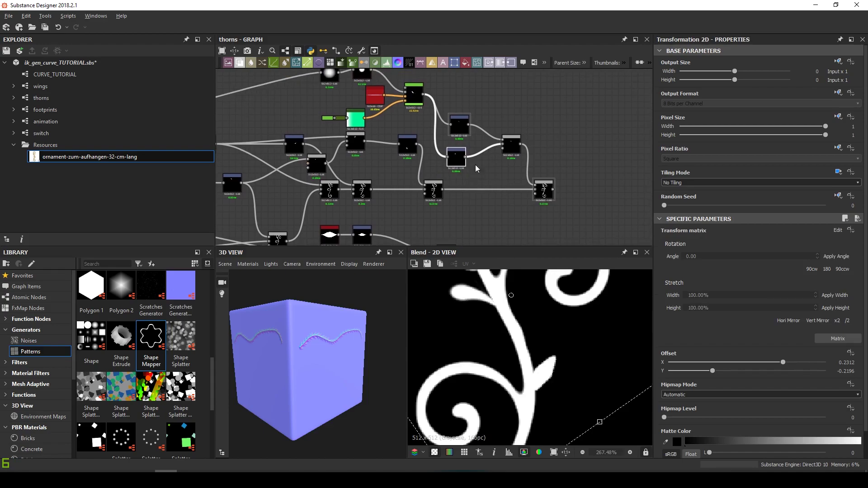
pyautogui.scroll(1, 461, 121)
pyautogui.doubleClick(460, 123)
pyautogui.doubleClick(552, 205)
pyautogui.hotkey('ctrl', 'z')
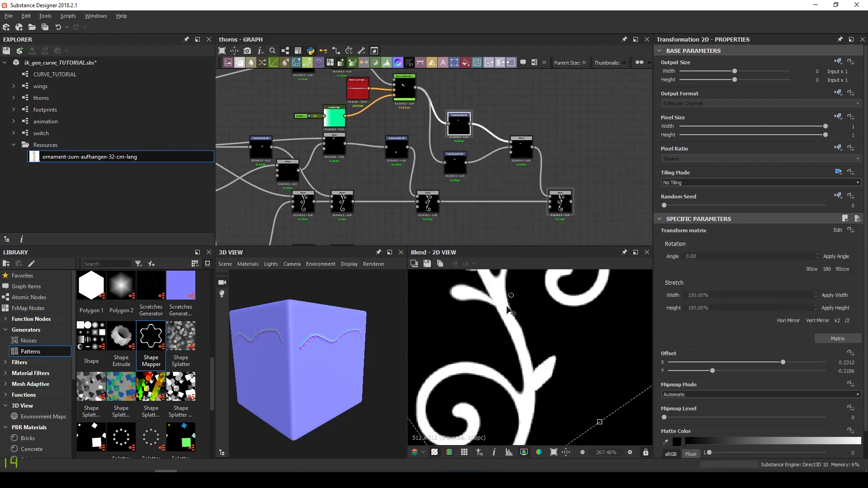
# Set the Blend joining the two teardrop copies to Max (Lighten) and preview the final ornament Blend.
pyautogui.click(561, 206)
pyautogui.doubleClick(520, 147)
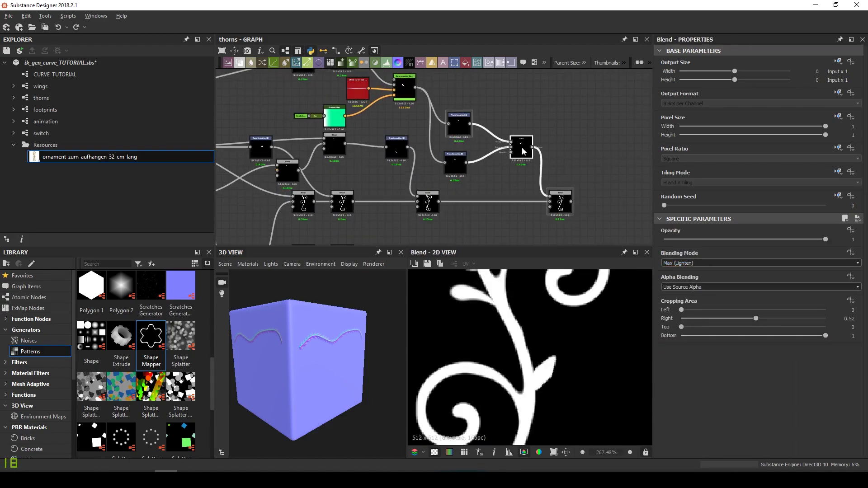
pyautogui.click(694, 262)
pyautogui.click(692, 301)
pyautogui.doubleClick(550, 198)
# Move one teardrop copy along the stem below the other, to offset X 0.1256 and Y -0.2332.
pyautogui.click(459, 123)
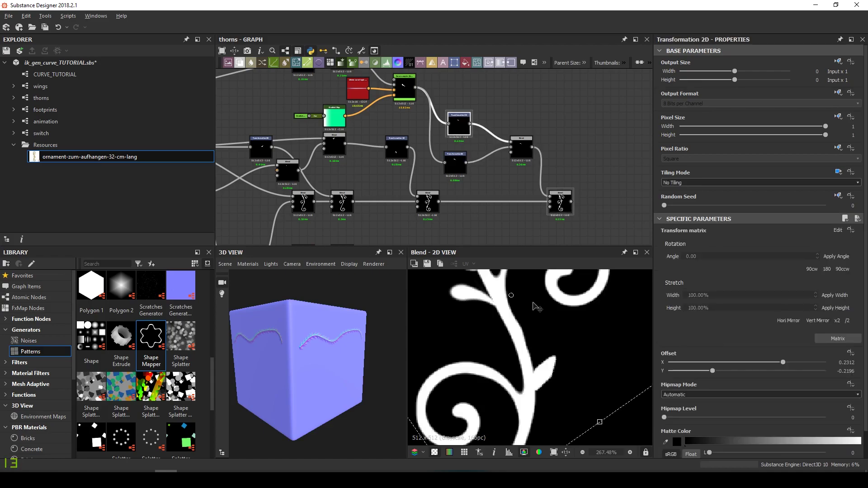
pyautogui.moveTo(551, 327); pyautogui.dragTo(556, 328)
pyautogui.scroll(-2, 478, 154)
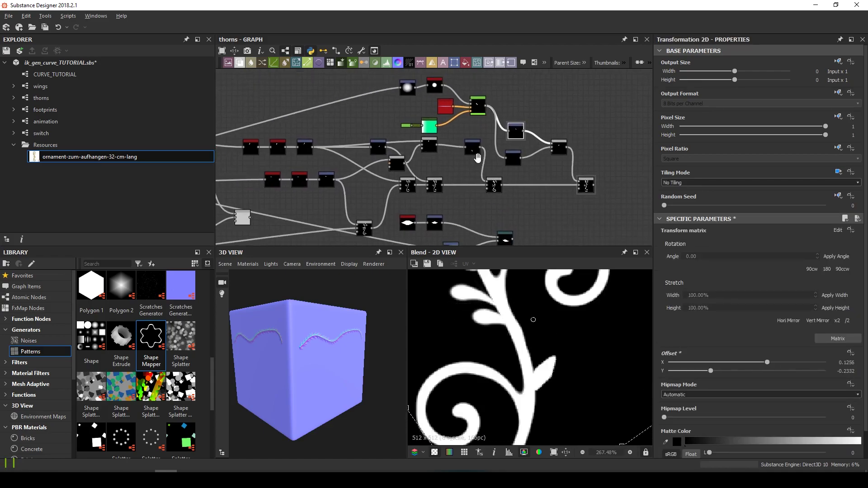
# Check the reference bitmap and refine the lower teardrop's offset to X 0.1419 and Y -0.2303.
pyautogui.moveTo(477, 155); pyautogui.dragTo(624, 102, button='middle')
pyautogui.doubleClick(297, 175)
pyautogui.scroll(-2, 561, 352)
pyautogui.moveTo(554, 155); pyautogui.dragTo(372, 163, button='middle')
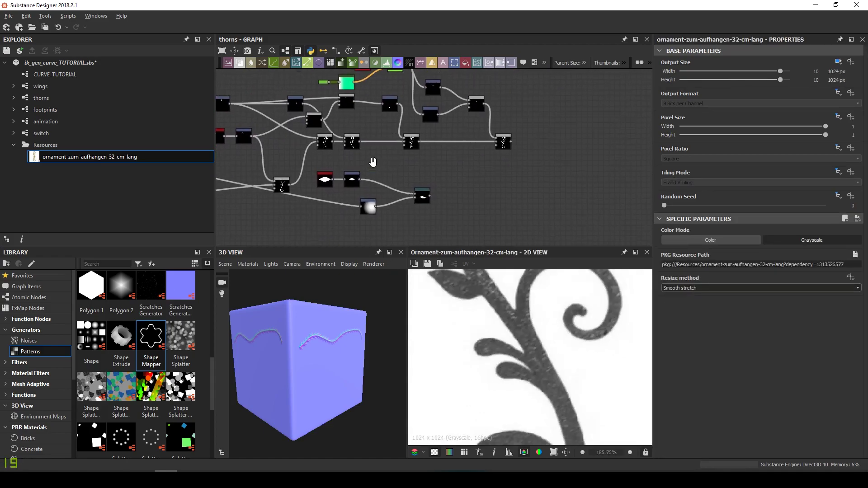
pyautogui.doubleClick(502, 142)
pyautogui.scroll(3, 433, 116)
pyautogui.click(428, 105)
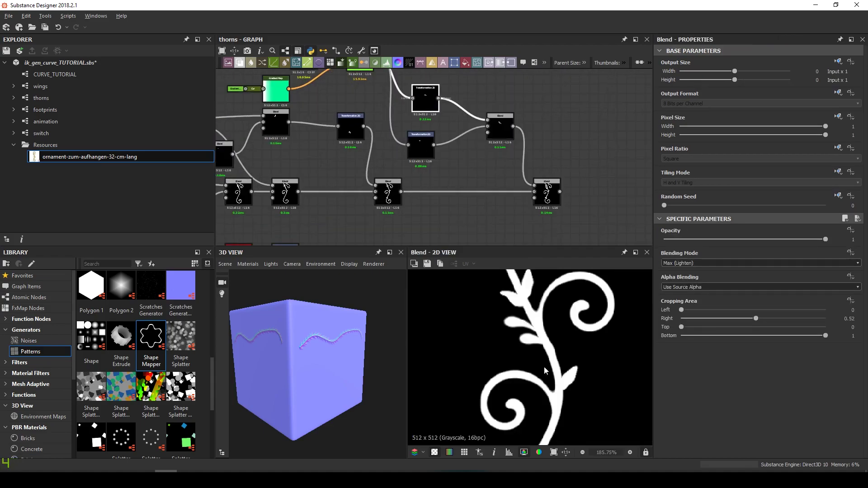
pyautogui.scroll(2, 544, 366)
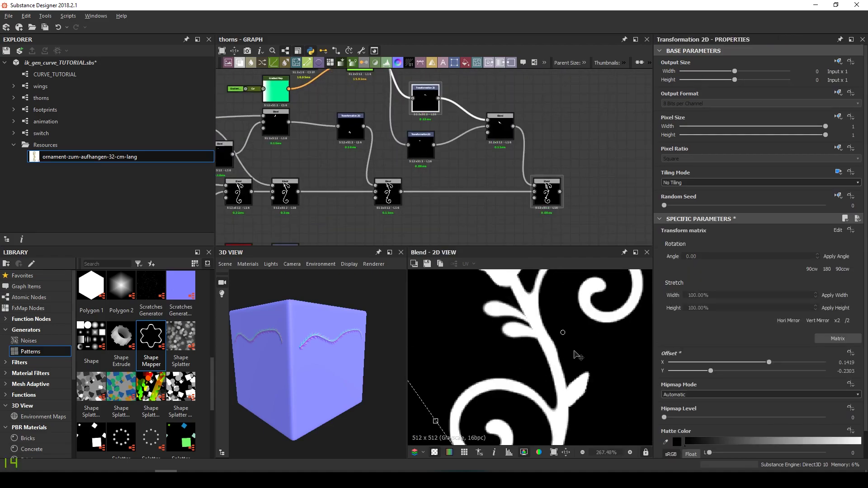
# Set the right cropping limit to 0.52 on the final ornament Blend and on the Blend joining the two teardrop copies.
pyautogui.click(547, 192)
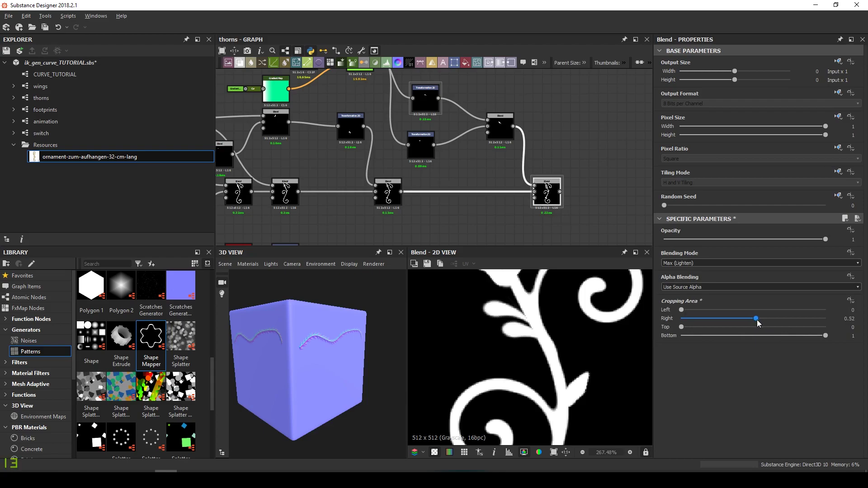
pyautogui.scroll(4, 574, 345)
pyautogui.click(501, 133)
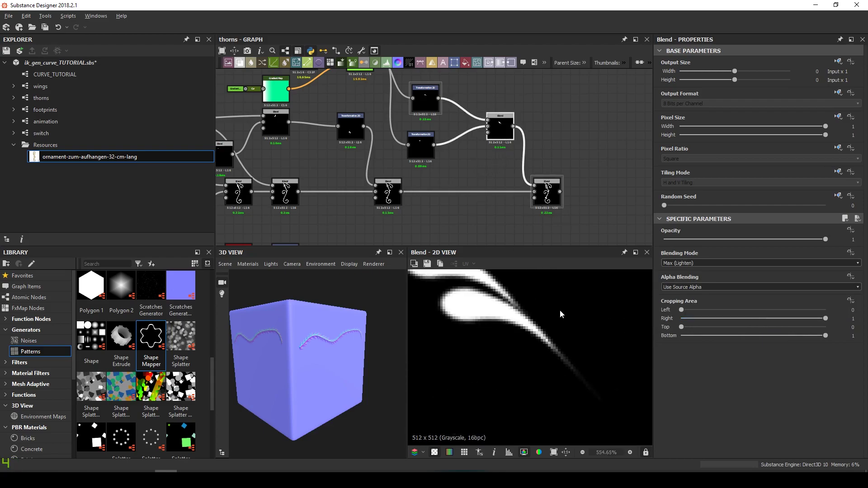
pyautogui.doubleClick(547, 193)
pyautogui.click(497, 129)
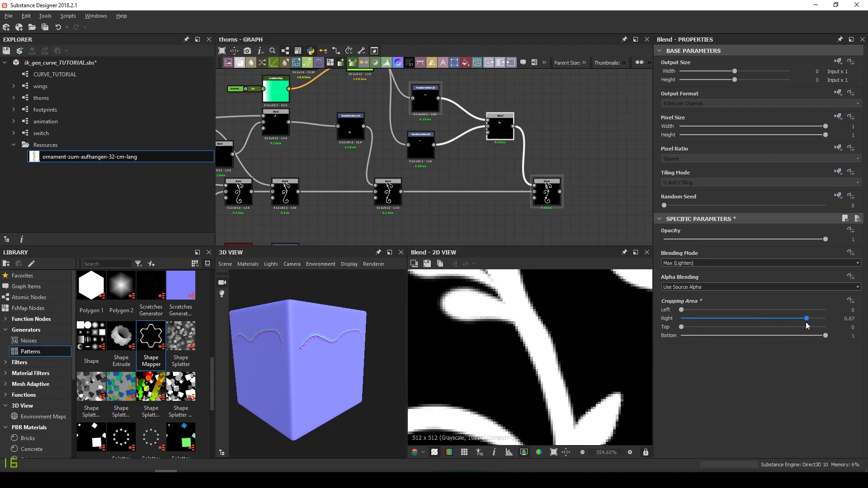
pyautogui.moveTo(759, 318); pyautogui.dragTo(755, 319)
pyautogui.scroll(-12, 539, 341)
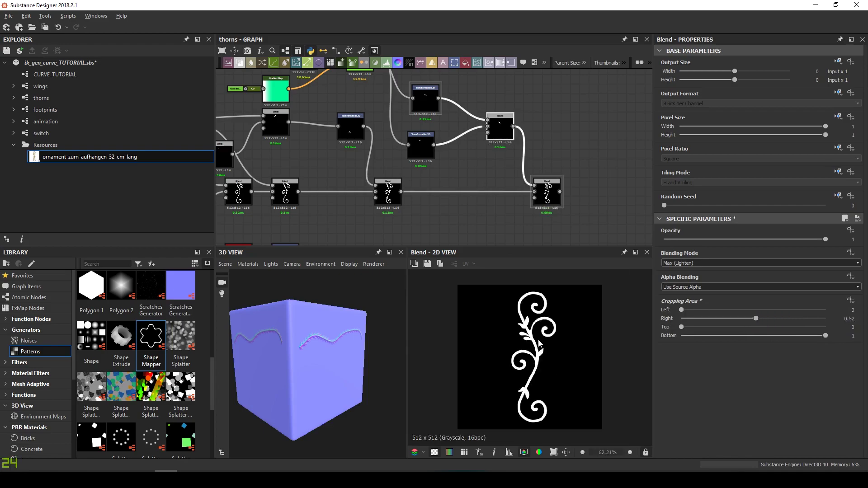
# Examine the assembled ornament as a whole and its leaves and teardrops up close.
pyautogui.moveTo(587, 158); pyautogui.dragTo(518, 128, button='middle')
pyautogui.scroll(2, 503, 185)
pyautogui.scroll(4, 550, 357)
pyautogui.scroll(-4, 550, 357)
pyautogui.scroll(8, 551, 360)
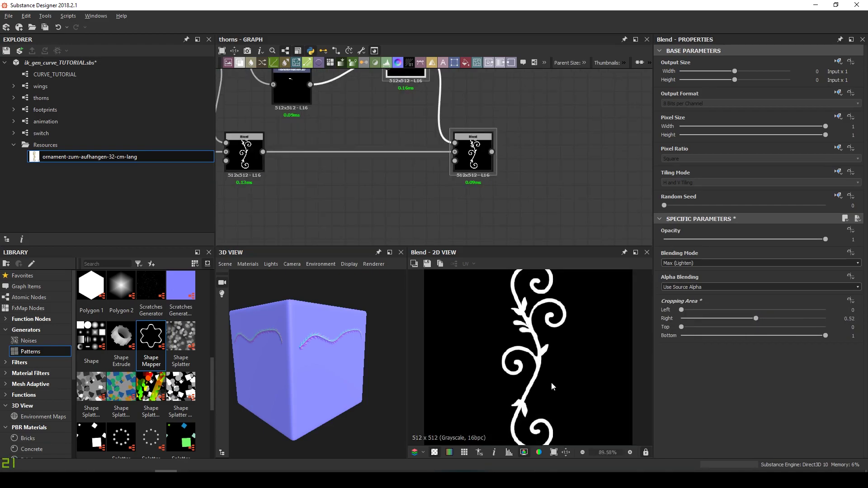
pyautogui.scroll(-4, 527, 340)
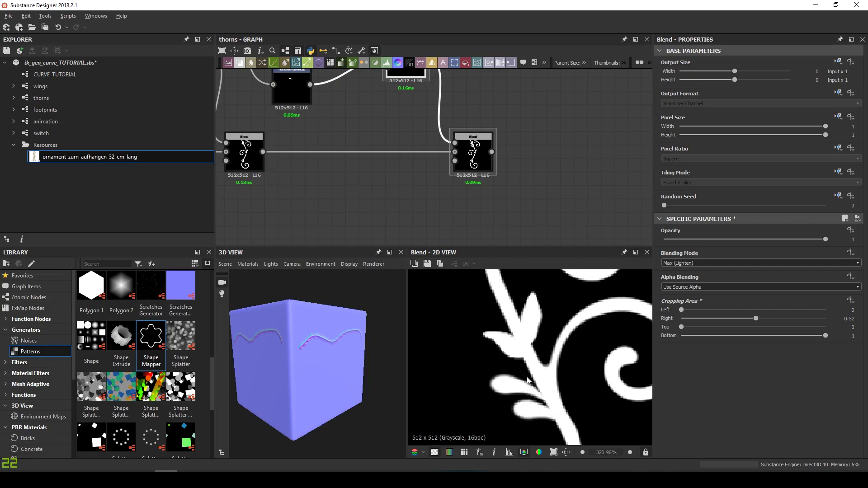
pyautogui.scroll(-3, 381, 177)
pyautogui.scroll(-2, 524, 200)
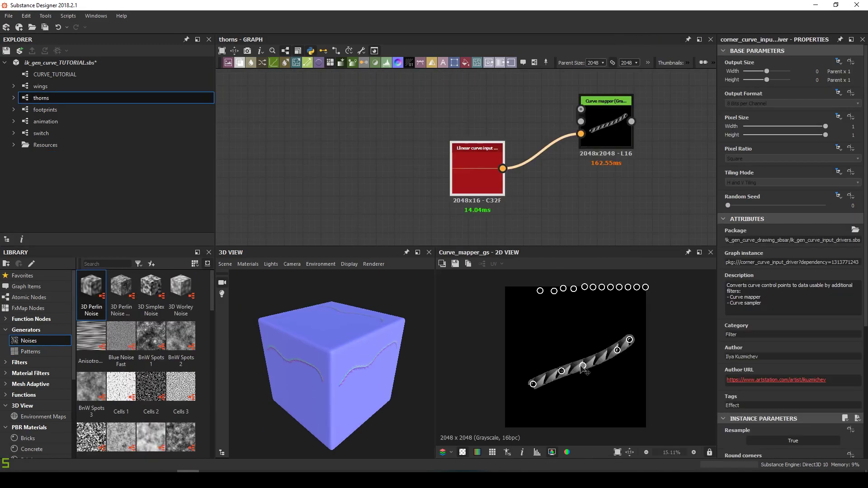
# Nudge the middle control point of the Curve mapper's input curve slightly upward.
pyautogui.moveTo(581, 370); pyautogui.dragTo(583, 364)
pyautogui.scroll(-3, 538, 169)
pyautogui.moveTo(546, 145); pyautogui.dragTo(499, 152, button='middle')
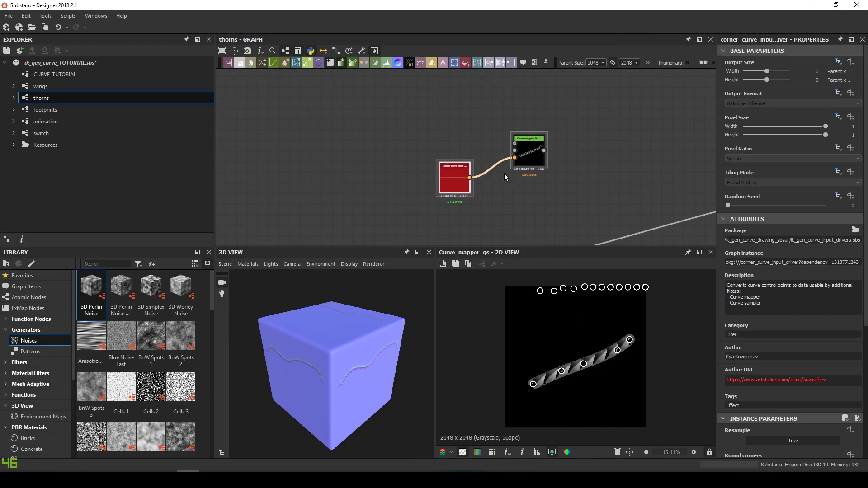
pyautogui.moveTo(379, 124); pyautogui.dragTo(424, 150, button='middle')
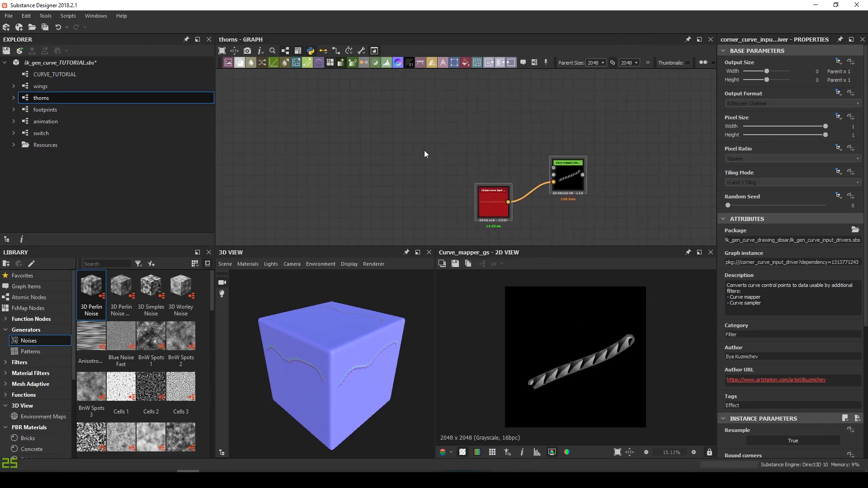
# Add a Waveform 1 node with WaveNumber 1, Noise 0 and Pattern 2.
pyautogui.press('space')
pyautogui.write('wave')
pyautogui.press('Return')
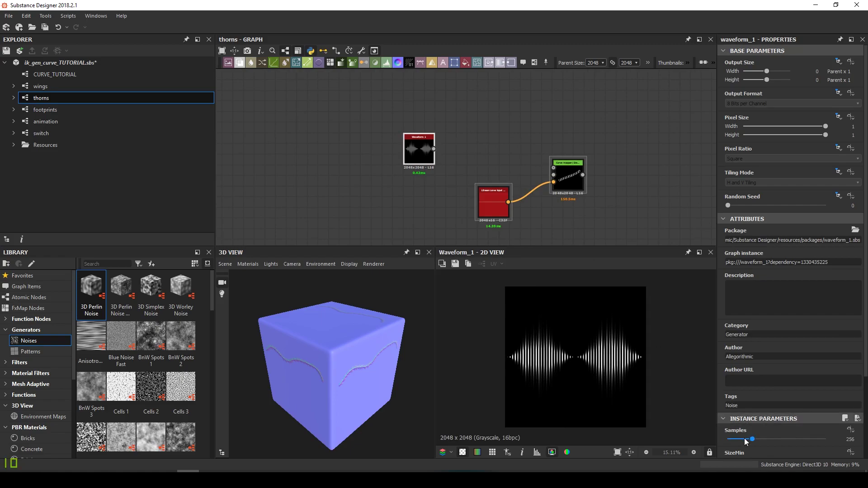
pyautogui.scroll(-2, 752, 370)
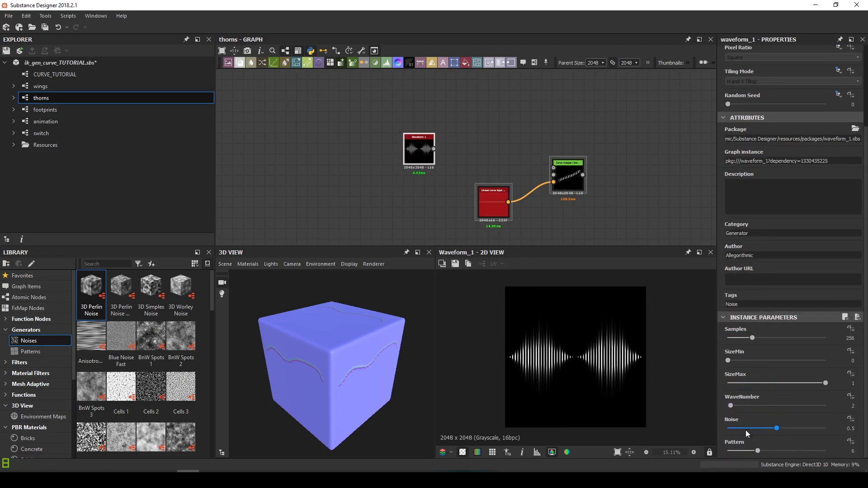
pyautogui.moveTo(745, 430); pyautogui.dragTo(728, 451)
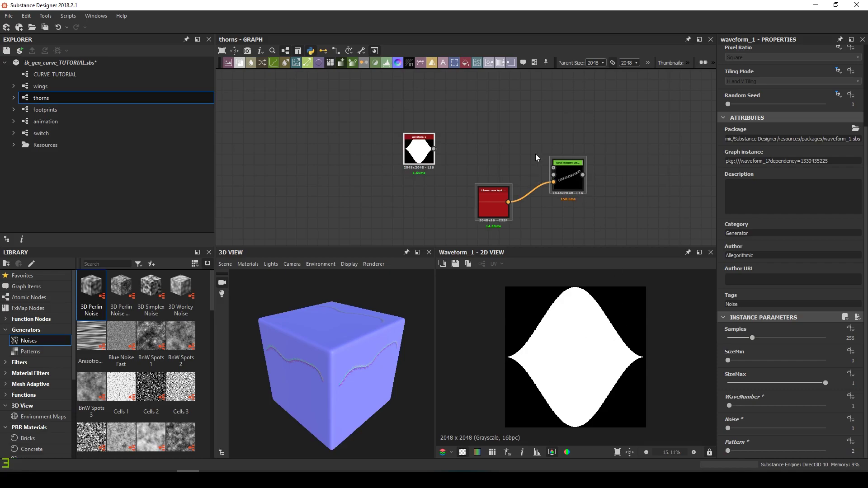
# Connect the Waveform output to the Curve mapper's first input and preview the mapper.
pyautogui.moveTo(536, 157); pyautogui.dragTo(403, 157, button='middle')
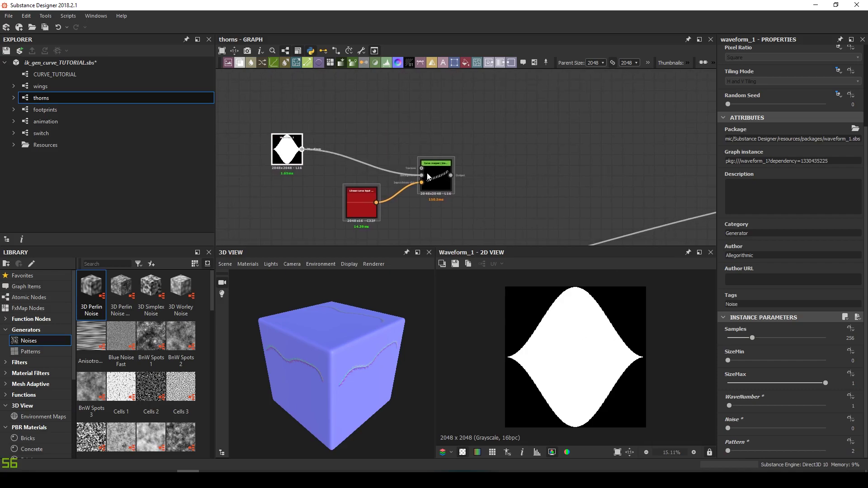
pyautogui.scroll(2, 428, 177)
pyautogui.moveTo(419, 177); pyautogui.dragTo(405, 167)
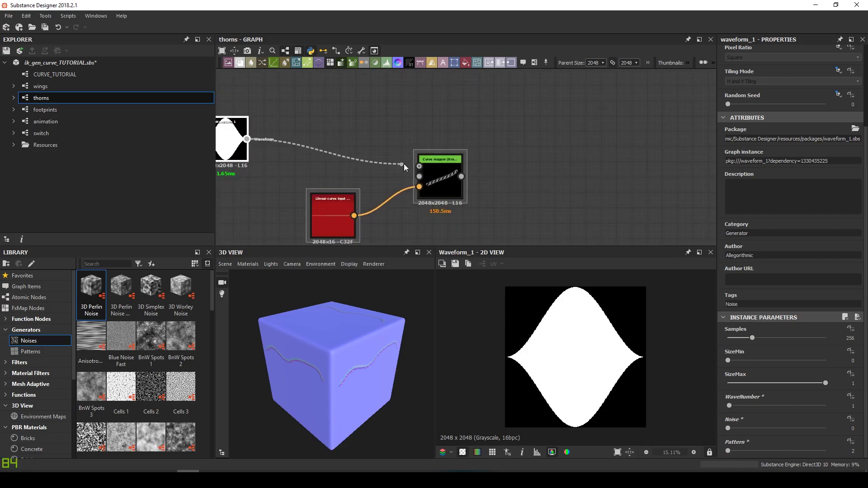
pyautogui.doubleClick(442, 184)
pyautogui.scroll(-1, 592, 363)
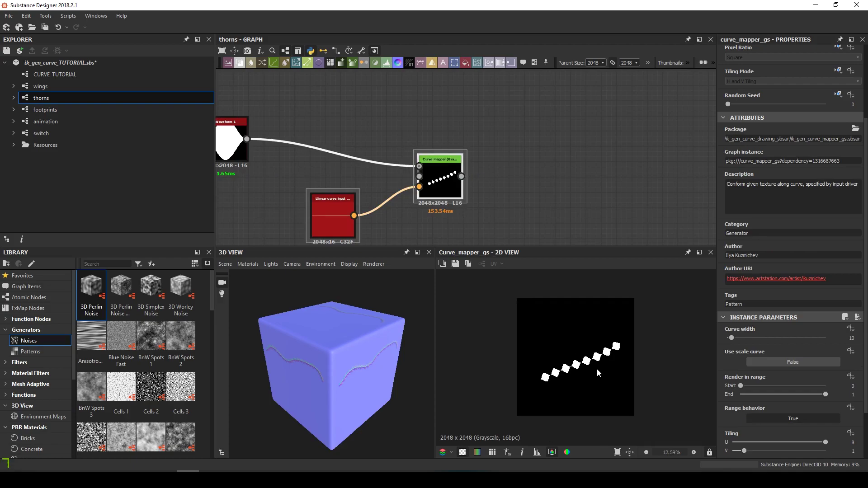
pyautogui.scroll(-2, 816, 343)
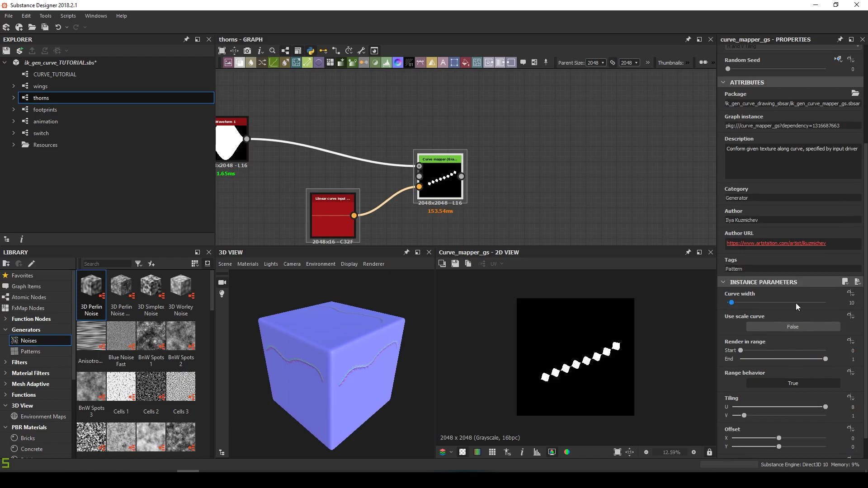
# Isolate a single leaf in the Curve mapper using curve width 25.954, U tiling 1.3592 and render range end 0.746.
pyautogui.moveTo(735, 306); pyautogui.dragTo(739, 306)
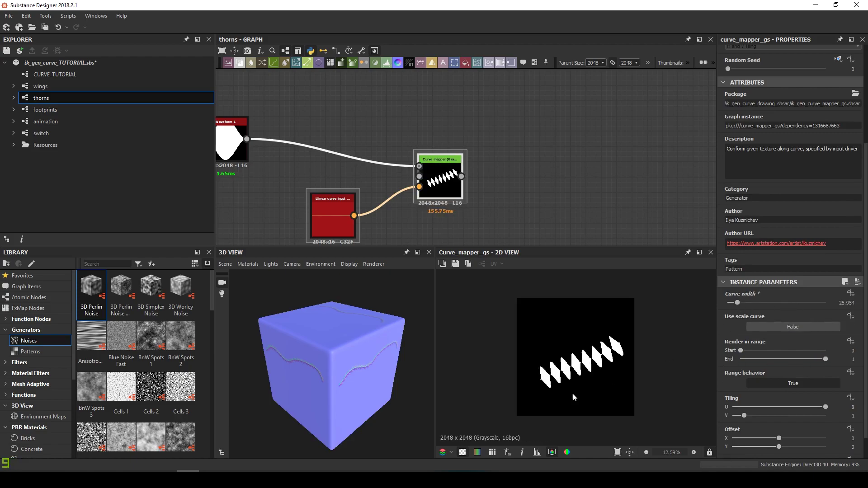
pyautogui.scroll(3, 574, 397)
pyautogui.scroll(-2, 795, 351)
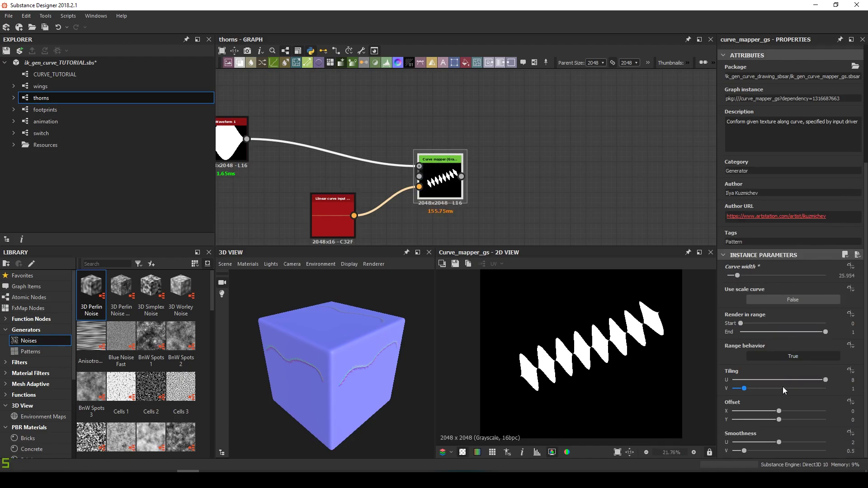
pyautogui.moveTo(825, 384); pyautogui.dragTo(748, 392)
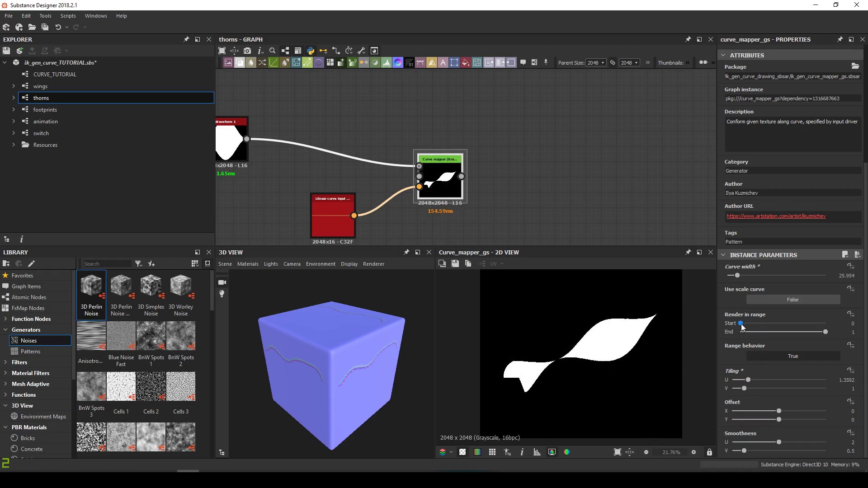
pyautogui.moveTo(827, 337); pyautogui.dragTo(820, 340)
pyautogui.moveTo(811, 339); pyautogui.dragTo(799, 342)
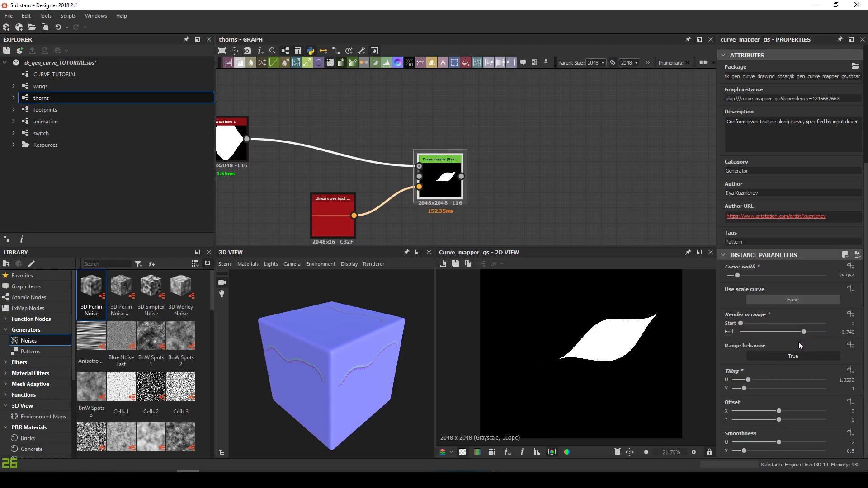
# Bend the leaf upright by repositioning curve points 0 to 3, ending with Point 0 at 0.7892, 0.1842 and Point 3 at 0.4225, 0.5696.
pyautogui.click(311, 216)
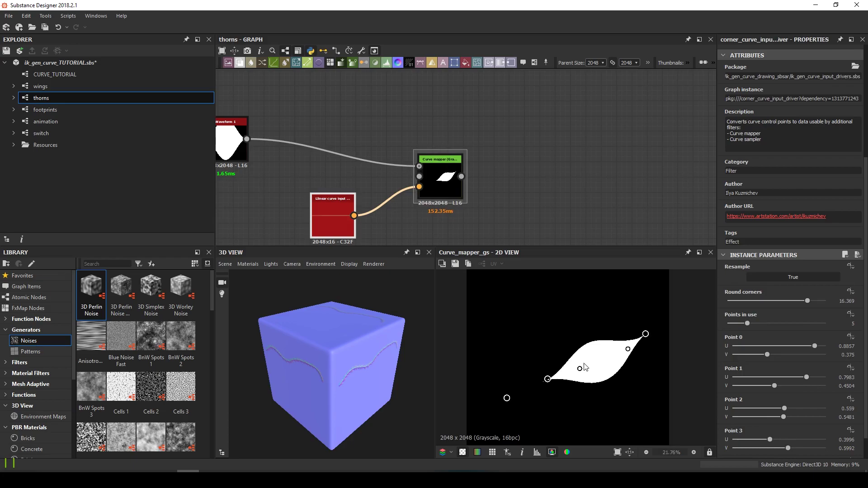
pyautogui.moveTo(547, 378); pyautogui.dragTo(566, 324)
pyautogui.moveTo(628, 349); pyautogui.dragTo(626, 369)
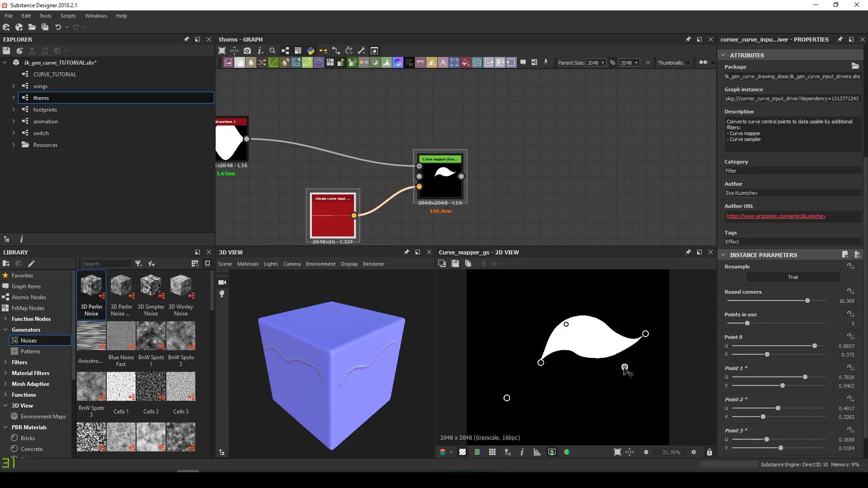
pyautogui.moveTo(595, 353); pyautogui.dragTo(598, 351, button='middle')
pyautogui.moveTo(569, 330); pyautogui.dragTo(584, 382)
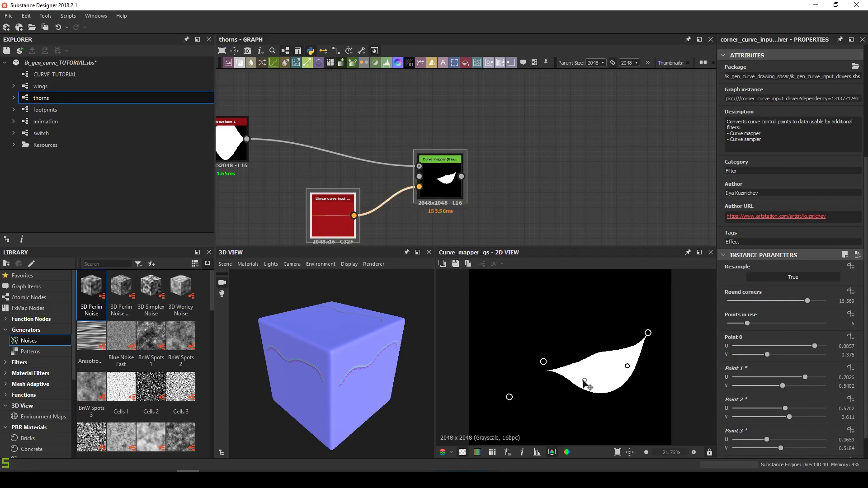
pyautogui.moveTo(609, 338); pyautogui.dragTo(629, 294)
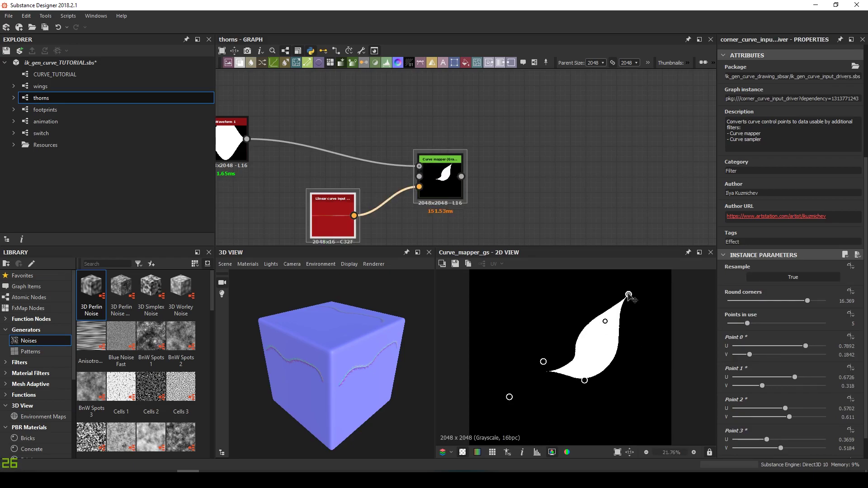
pyautogui.scroll(-1, 603, 353)
pyautogui.moveTo(604, 326)
pyautogui.mouseDown()
pyautogui.moveTo(629, 343)
pyautogui.moveTo(606, 334)
pyautogui.moveTo(631, 357)
pyautogui.moveTo(601, 341)
pyautogui.mouseUp()
pyautogui.scroll(-3, 470, 181)
pyautogui.moveTo(587, 376)
pyautogui.mouseDown()
pyautogui.moveTo(560, 307)
pyautogui.moveTo(583, 335)
pyautogui.moveTo(586, 365)
pyautogui.mouseUp()
pyautogui.scroll(3, 484, 190)
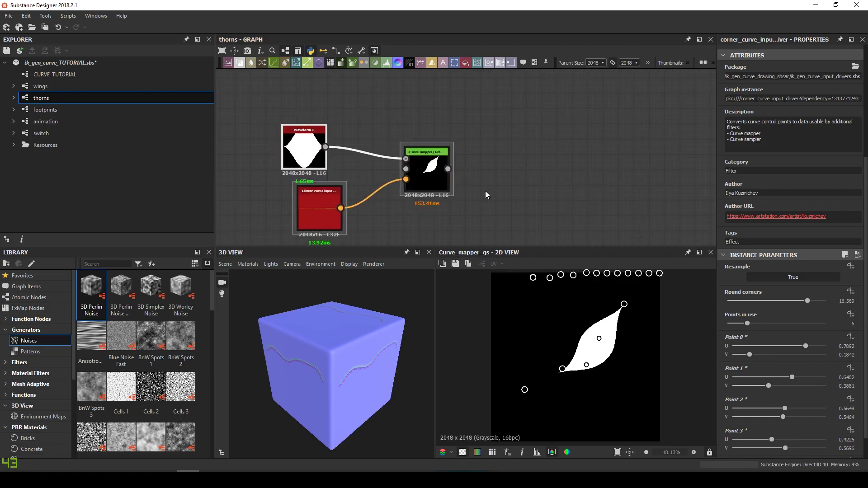
# Move the new leaf's node group close to the old leaf's Curve sampler and preview that sampler.
pyautogui.moveTo(305, 155); pyautogui.dragTo(320, 155)
pyautogui.scroll(-5, 457, 210)
pyautogui.moveTo(442, 198); pyautogui.dragTo(335, 113, button='middle')
pyautogui.moveTo(335, 112); pyautogui.dragTo(286, 115)
pyautogui.moveTo(286, 114); pyautogui.dragTo(453, 119, button='middle')
pyautogui.moveTo(453, 119); pyautogui.dragTo(340, 126)
pyautogui.scroll(4, 374, 154)
pyautogui.moveTo(345, 174); pyautogui.dragTo(401, 162, button='middle')
pyautogui.scroll(-2, 401, 162)
pyautogui.click(360, 193)
pyautogui.scroll(1, 576, 329)
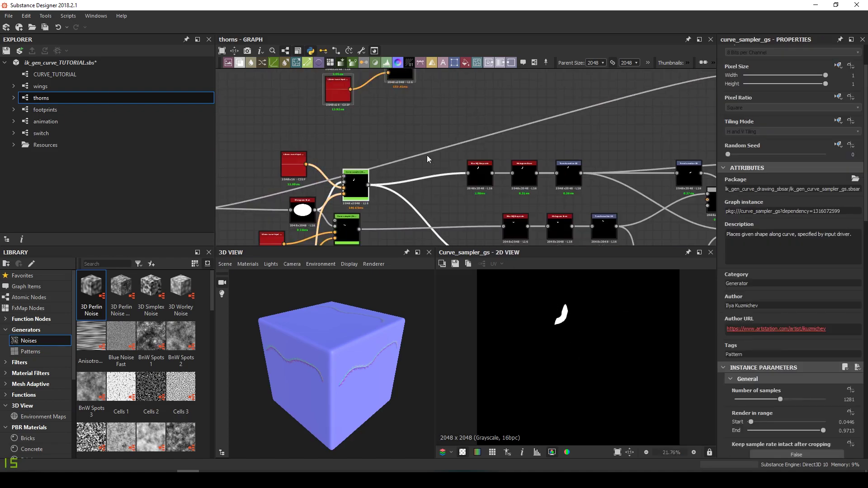
# Delete the Blur HQ Grayscale and Histogram Scan nodes from both old leaf branches.
pyautogui.scroll(-3, 425, 135)
pyautogui.moveTo(424, 121); pyautogui.dragTo(424, 121)
pyautogui.moveTo(415, 113); pyautogui.dragTo(397, 125)
pyautogui.scroll(4, 421, 164)
pyautogui.moveTo(396, 100); pyautogui.dragTo(399, 120, button='middle')
pyautogui.scroll(4, 573, 299)
pyautogui.scroll(3, 586, 189)
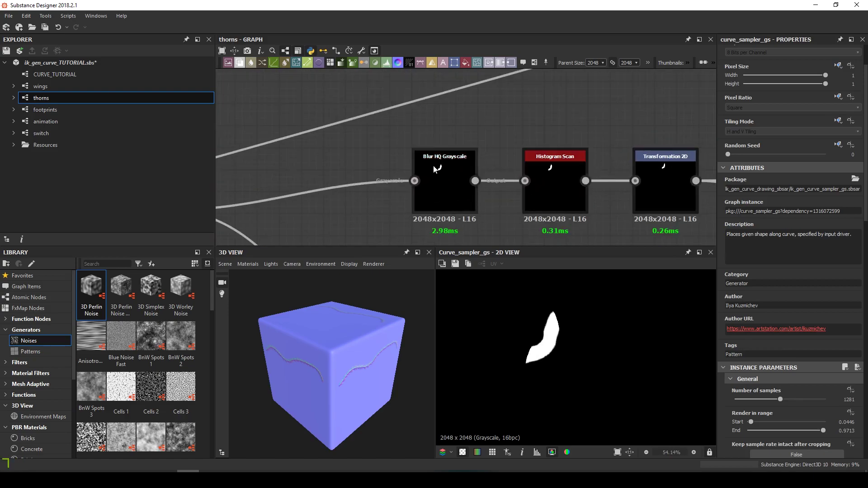
pyautogui.scroll(-3, 546, 204)
pyautogui.moveTo(546, 204); pyautogui.dragTo(535, 145, button='middle')
pyautogui.press('Delete')
pyautogui.moveTo(510, 180); pyautogui.dragTo(582, 229)
pyautogui.press('Delete')
# Delete the two old leaf Curve samplers together with the curve input and shape nodes feeding them.
pyautogui.scroll(-1, 416, 175)
pyautogui.moveTo(416, 175); pyautogui.dragTo(450, 129, button='middle')
pyautogui.scroll(-2, 410, 181)
pyautogui.moveTo(415, 182); pyautogui.dragTo(437, 184, button='middle')
pyautogui.moveTo(401, 174); pyautogui.dragTo(402, 235)
pyautogui.moveTo(401, 235); pyautogui.dragTo(430, 190, button='middle')
pyautogui.moveTo(358, 183); pyautogui.dragTo(394, 193)
pyautogui.moveTo(356, 145); pyautogui.dragTo(389, 193)
pyautogui.moveTo(423, 94); pyautogui.dragTo(439, 138)
pyautogui.moveTo(543, 160); pyautogui.dragTo(476, 160)
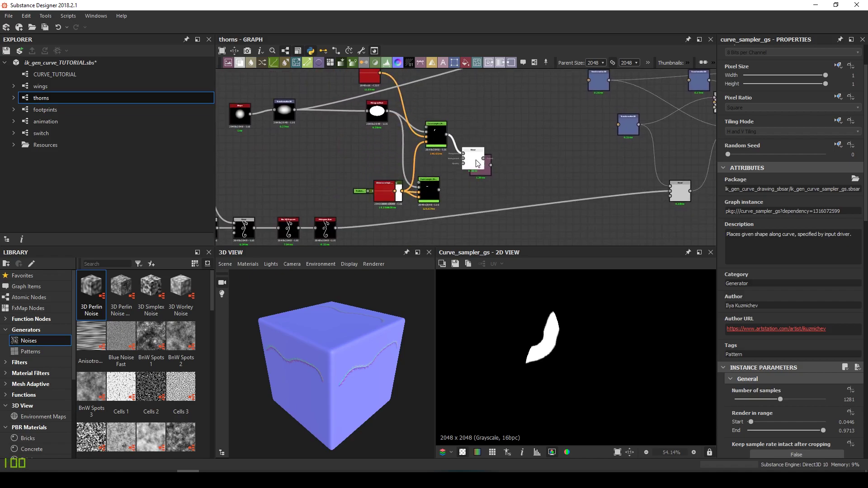
pyautogui.moveTo(447, 133); pyautogui.dragTo(479, 151, button='middle')
pyautogui.moveTo(409, 130); pyautogui.dragTo(523, 210)
pyautogui.press('Delete')
# Place the new leaf nodes in the gap, feed the Curve mapper into both leaf Transformation 2D nodes and preview the ornament Blend.
pyautogui.scroll(-2, 482, 90)
pyautogui.moveTo(482, 90); pyautogui.dragTo(430, 144, button='middle')
pyautogui.moveTo(316, 75); pyautogui.dragTo(441, 185)
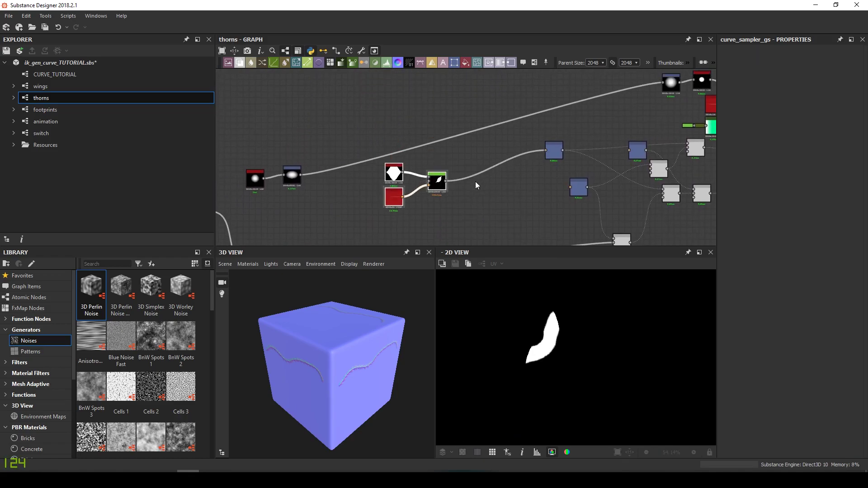
pyautogui.moveTo(566, 205); pyautogui.dragTo(454, 187, button='middle')
pyautogui.click(509, 221)
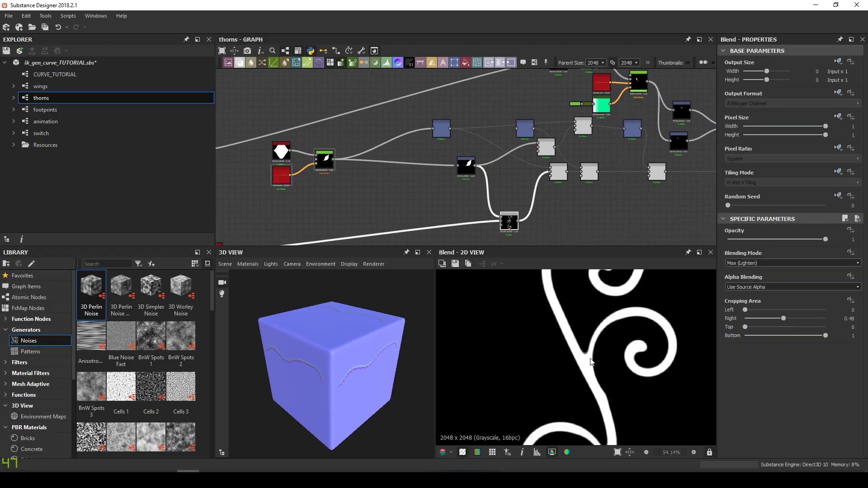
pyautogui.scroll(-3, 590, 358)
# Shift the leaf to offset X -0.0048 and Y 0.0474, and extend the ornament Blend's right cropping limit beyond the leaf.
pyautogui.click(469, 169)
pyautogui.scroll(-2, 617, 360)
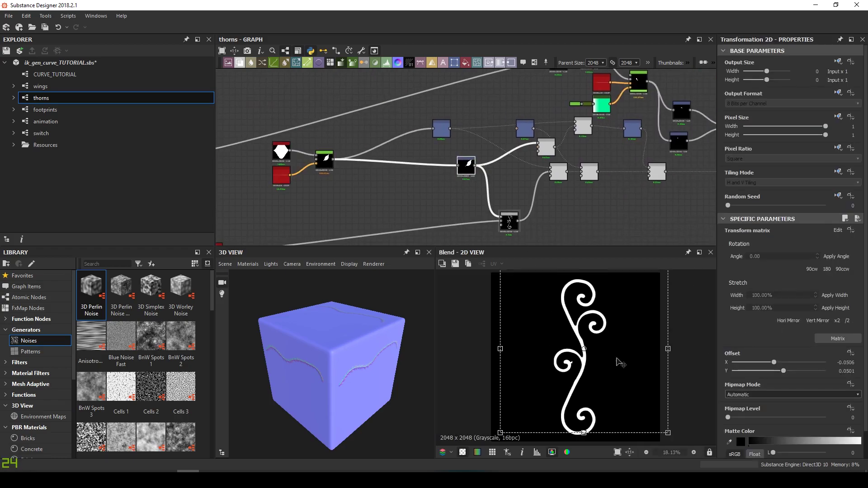
pyautogui.moveTo(618, 360); pyautogui.dragTo(609, 358)
pyautogui.click(509, 222)
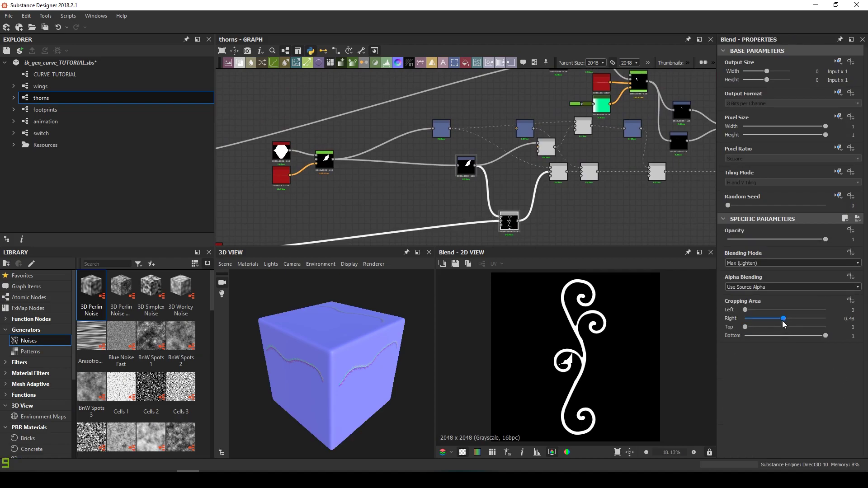
pyautogui.click(468, 167)
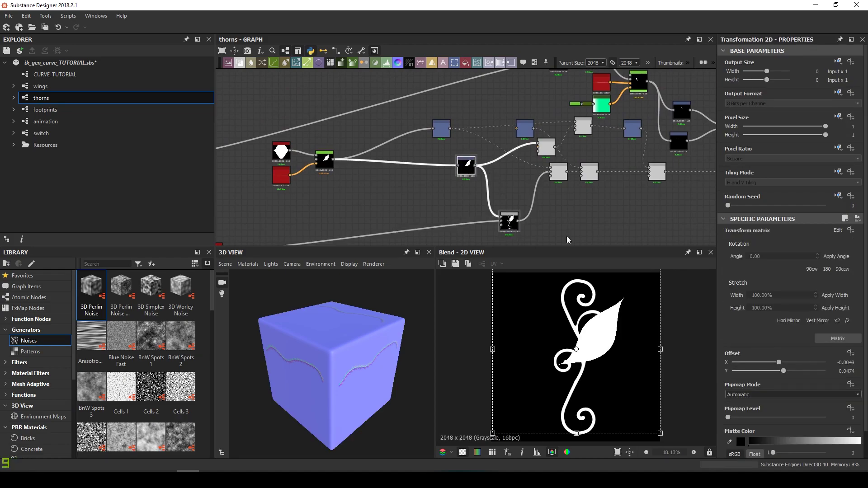
# Set the leaf's Transformation 2D to No Tiling and halve the leaf's size twice.
pyautogui.click(836, 182)
pyautogui.click(762, 191)
pyautogui.click(847, 320)
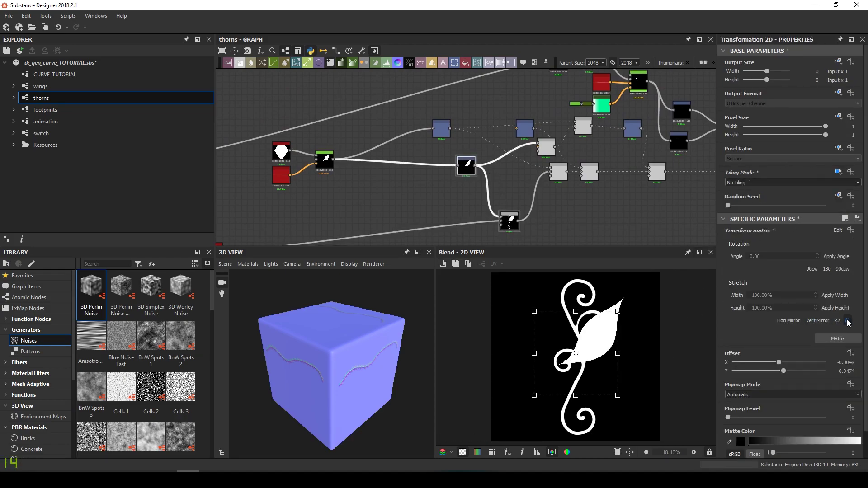
pyautogui.click(847, 320)
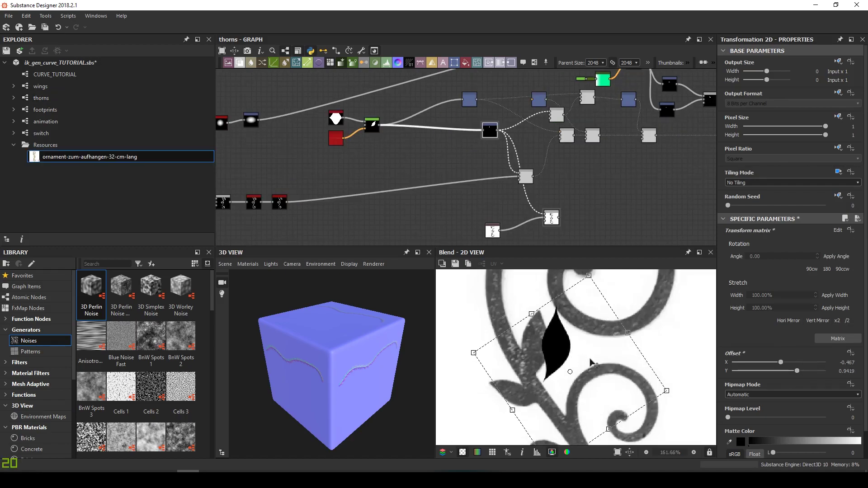
# Move and rotate the leaf toward the reference leaf, and reshape its corner curve input while previewing the Curve mapper.
pyautogui.moveTo(590, 360); pyautogui.dragTo(581, 355)
pyautogui.moveTo(653, 332); pyautogui.dragTo(657, 344)
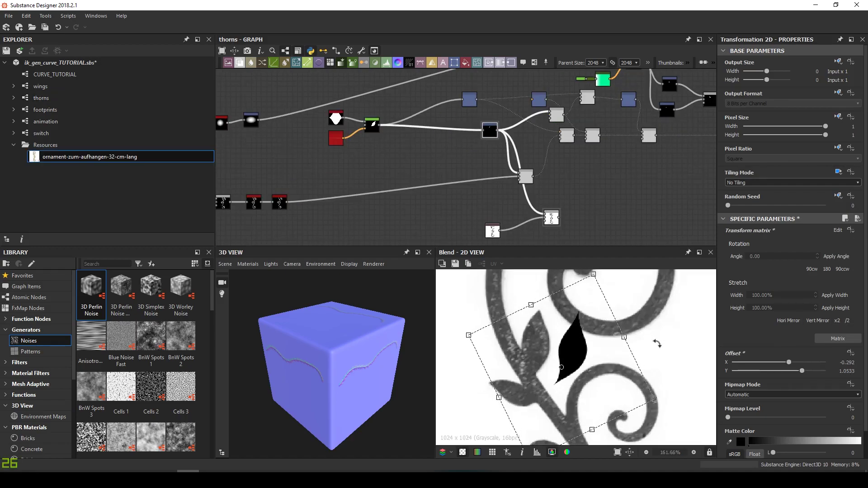
pyautogui.click(337, 140)
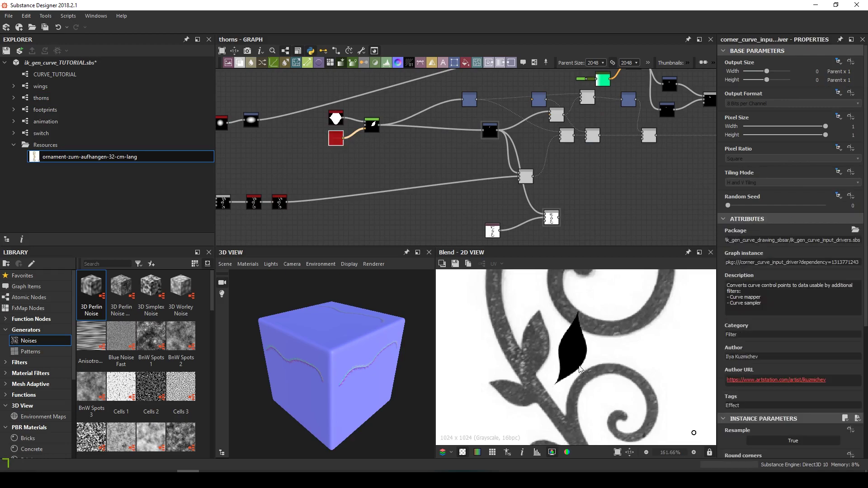
pyautogui.doubleClick(370, 126)
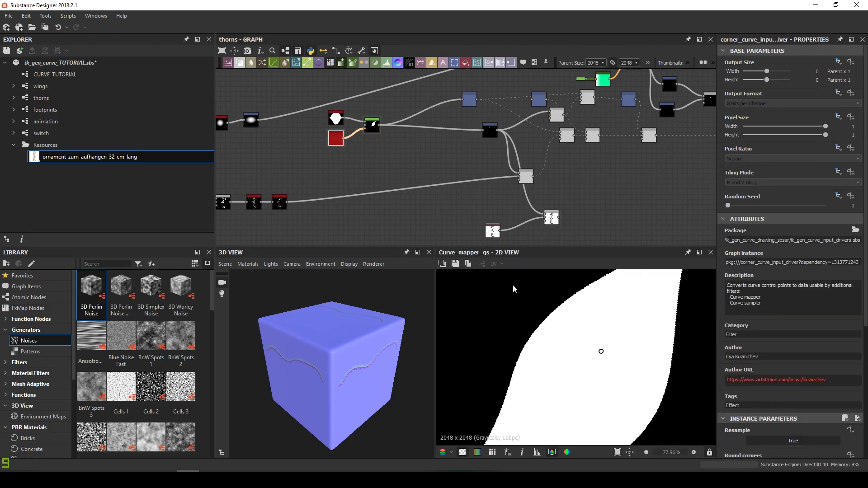
pyautogui.moveTo(559, 406); pyautogui.dragTo(553, 400)
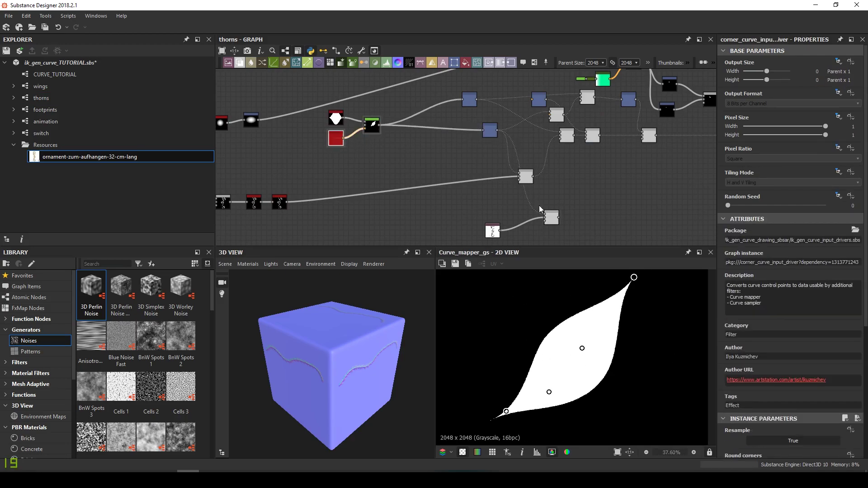
# Preview the reference Blend and position and rotate the leaf over the upper reference leaf, at offset X -0.2498 and Y 1.1471.
pyautogui.doubleClick(551, 217)
pyautogui.scroll(5, 610, 377)
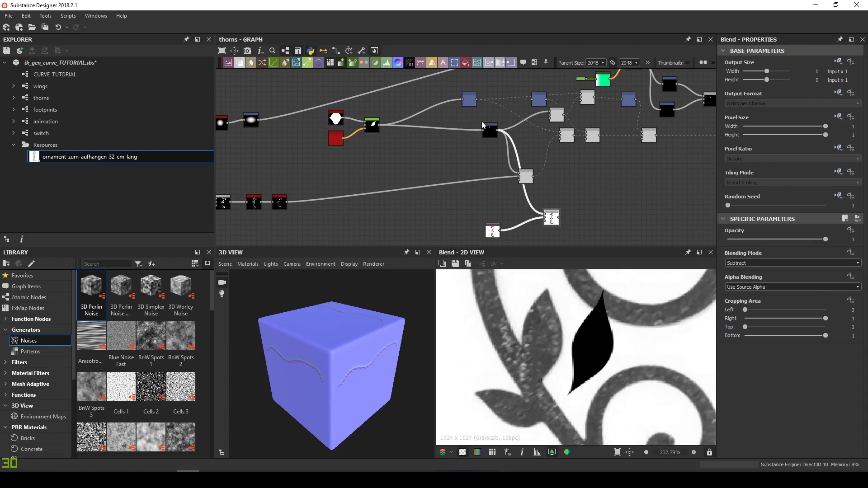
pyautogui.click(482, 126)
pyautogui.moveTo(606, 355); pyautogui.dragTo(567, 355)
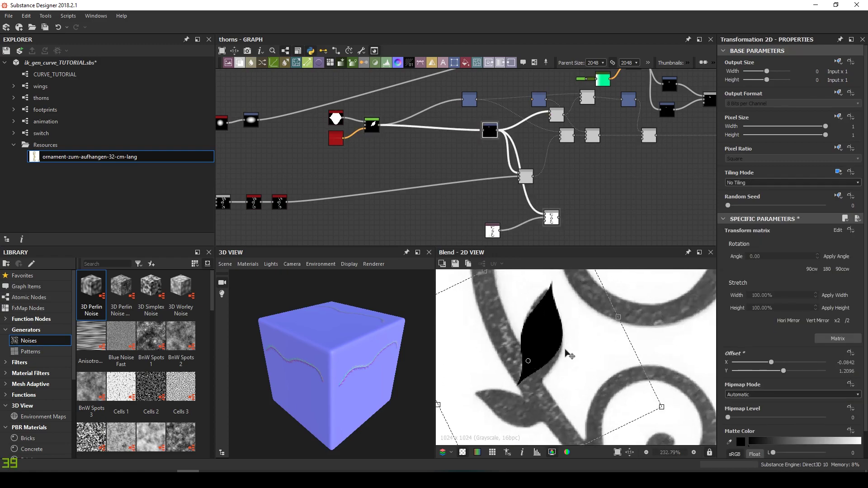
pyautogui.moveTo(657, 330); pyautogui.dragTo(664, 312)
pyautogui.moveTo(576, 319); pyautogui.dragTo(577, 323)
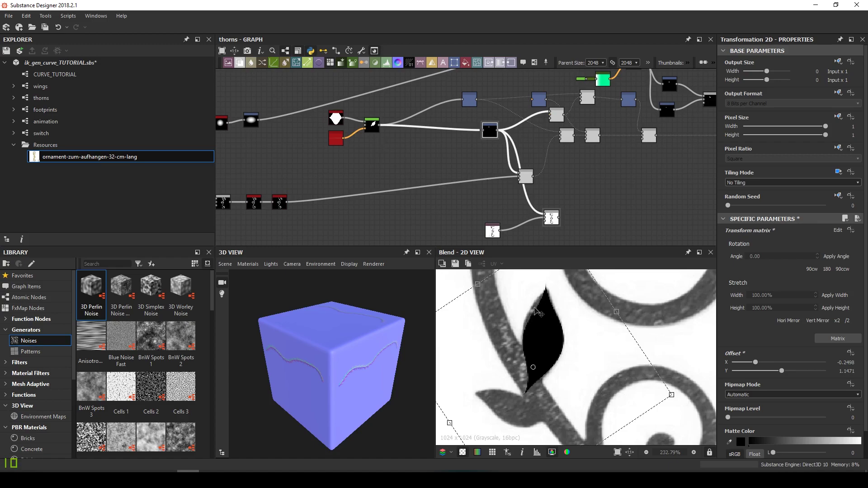
# Refine the leaf's bend by adjusting the corner curve input's control points over the Curve mapper preview.
pyautogui.doubleClick(490, 132)
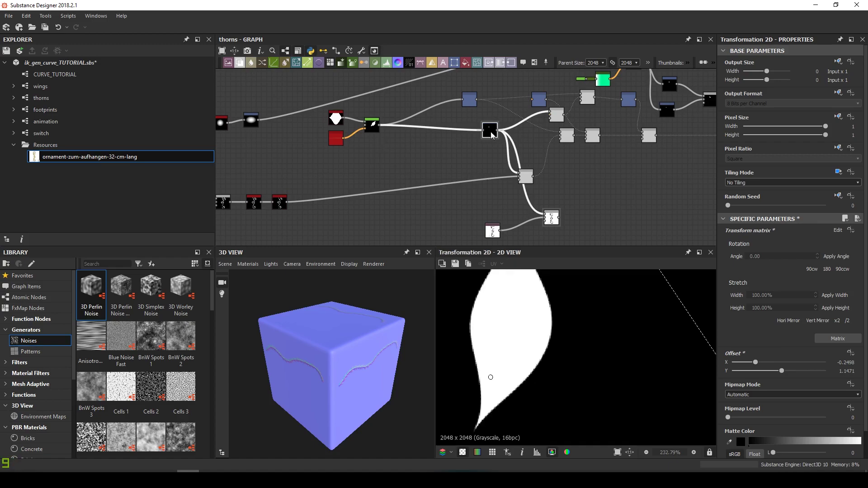
pyautogui.doubleClick(335, 138)
pyautogui.doubleClick(372, 126)
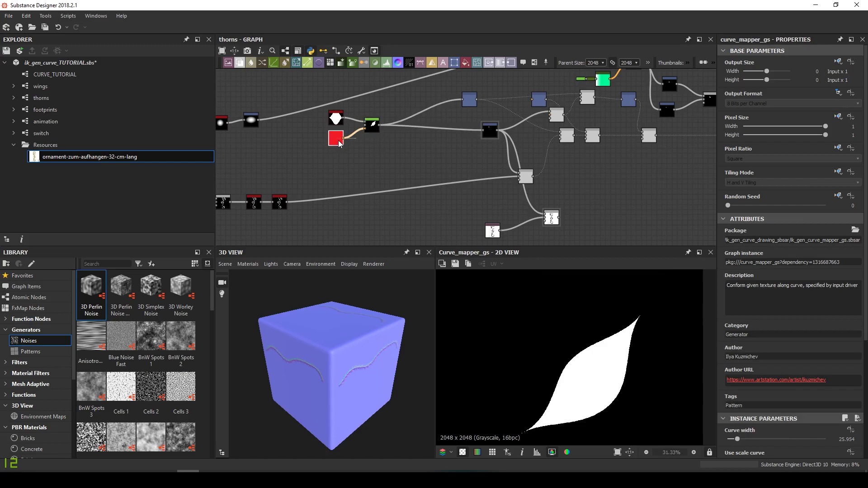
pyautogui.scroll(-2, 601, 335)
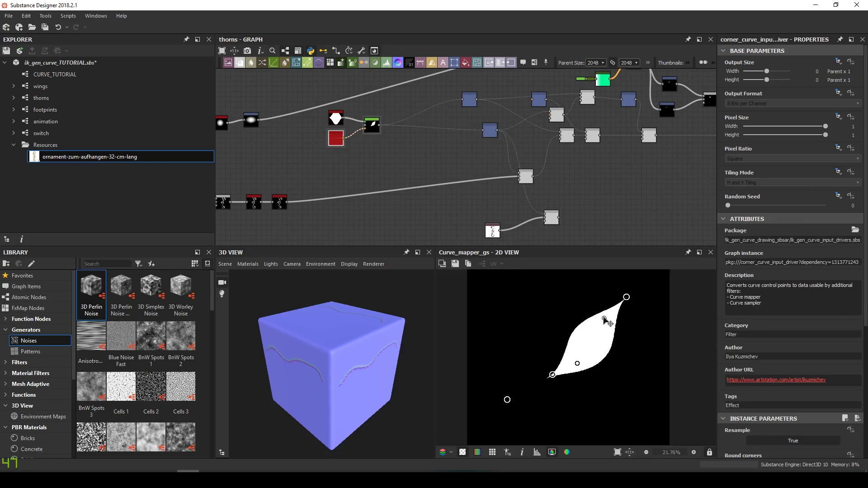
# Preview the reference Blend and fine-tune the reshaped leaf's rotation and position over the upper reference leaf.
pyautogui.doubleClick(553, 221)
pyautogui.scroll(5, 572, 358)
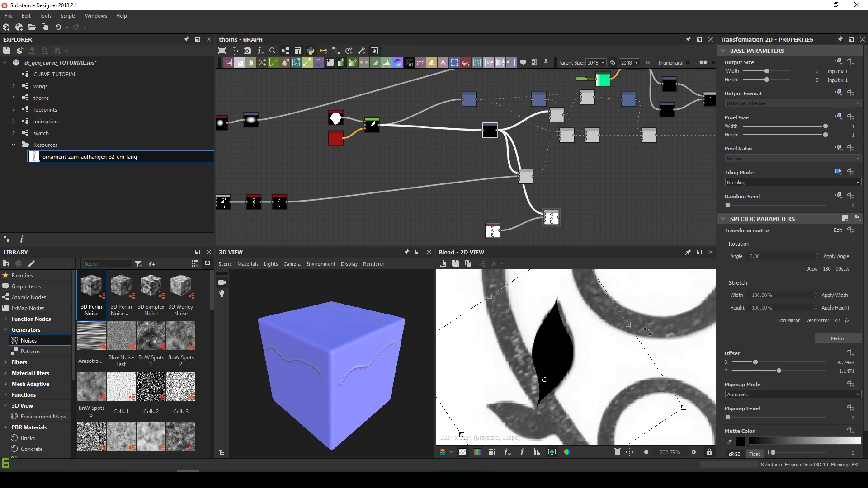
pyautogui.moveTo(644, 329); pyautogui.dragTo(646, 333)
pyautogui.moveTo(576, 346); pyautogui.dragTo(578, 342)
pyautogui.scroll(3, 556, 190)
# Preview the ornament Blend and move the leaf onto the upper stem, at offset X -0.5629 and Y 1.2899.
pyautogui.doubleClick(504, 168)
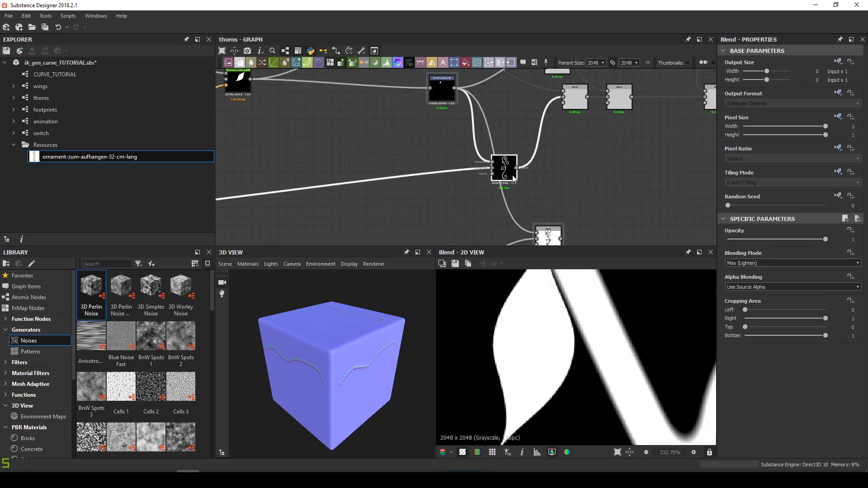
pyautogui.scroll(-11, 567, 357)
pyautogui.moveTo(584, 402); pyautogui.dragTo(584, 341, button='middle')
pyautogui.scroll(5, 584, 340)
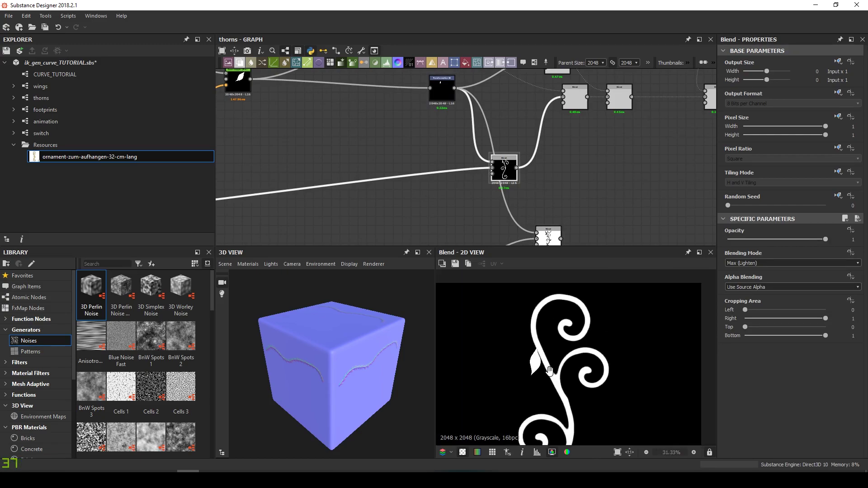
pyautogui.click(445, 102)
pyautogui.moveTo(559, 365); pyautogui.dragTo(570, 348)
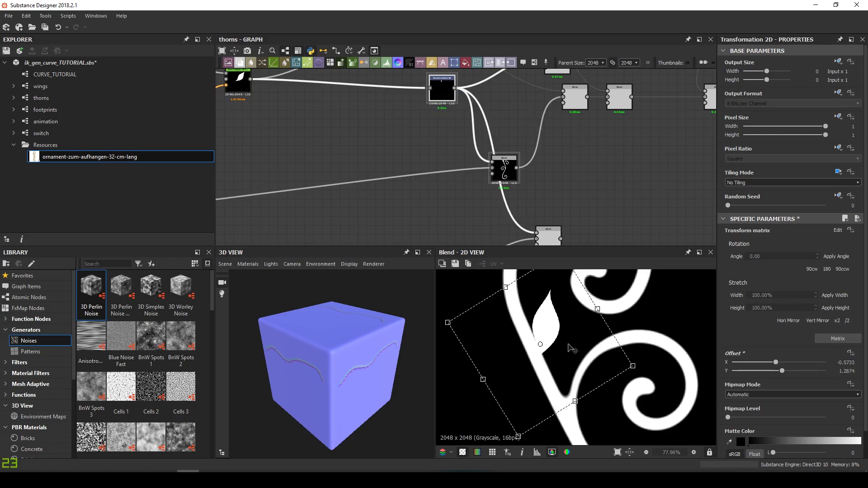
pyautogui.click(590, 187)
pyautogui.scroll(-5, 588, 350)
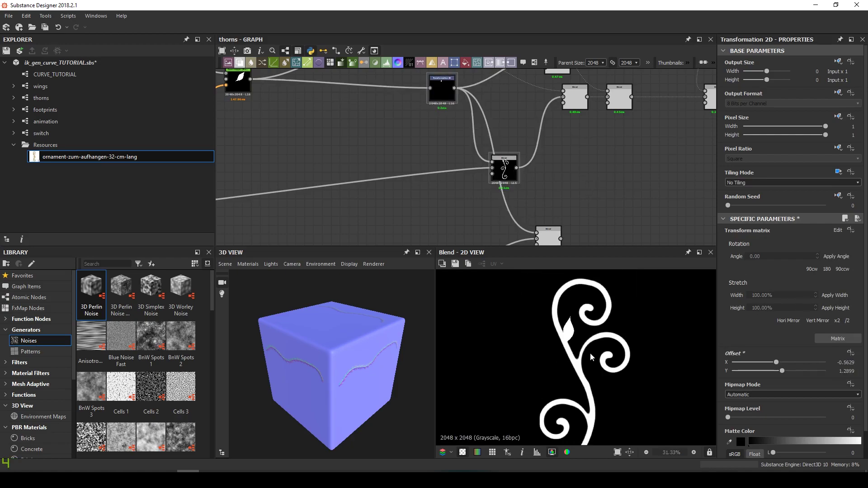
# Compare the leaf area in the reference bitmap with the ornament Blend, and reposition the bitmap node nearer its Blend.
pyautogui.moveTo(550, 206); pyautogui.dragTo(536, 164, button='middle')
pyautogui.doubleClick(433, 221)
pyautogui.scroll(6, 558, 318)
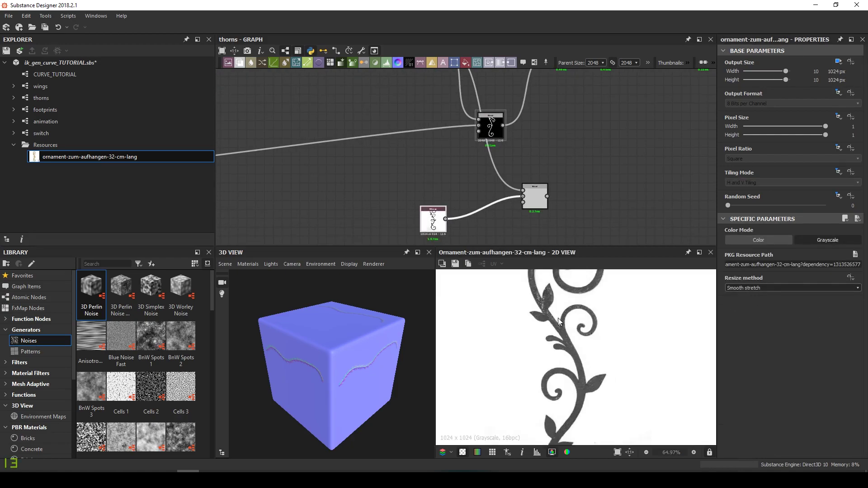
pyautogui.moveTo(558, 318); pyautogui.dragTo(550, 351, button='middle')
pyautogui.doubleClick(491, 125)
pyautogui.scroll(-4, 596, 380)
pyautogui.scroll(-1, 550, 350)
pyautogui.scroll(2, 549, 342)
pyautogui.scroll(-2, 558, 165)
pyautogui.moveTo(558, 164); pyautogui.dragTo(581, 186, button='middle')
pyautogui.moveTo(504, 231); pyautogui.dragTo(520, 222)
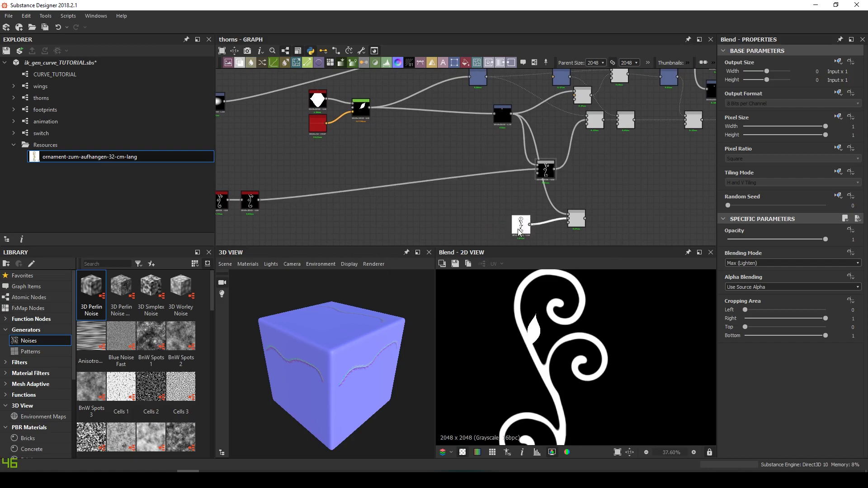
# Feed the second leaf's Transformation 2D into the reference Blend, preview it and open that node's tiling mode inheritance options.
pyautogui.doubleClick(520, 231)
pyautogui.scroll(6, 568, 352)
pyautogui.doubleClick(577, 224)
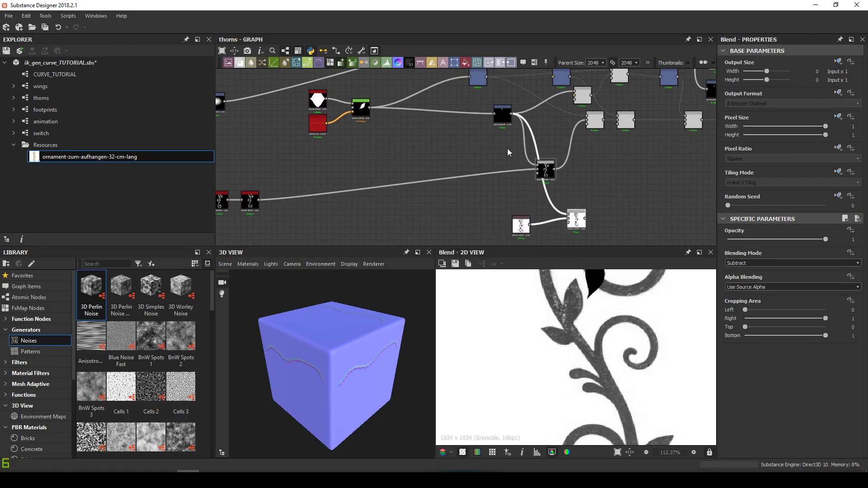
pyautogui.moveTo(491, 129); pyautogui.dragTo(494, 152, button='middle')
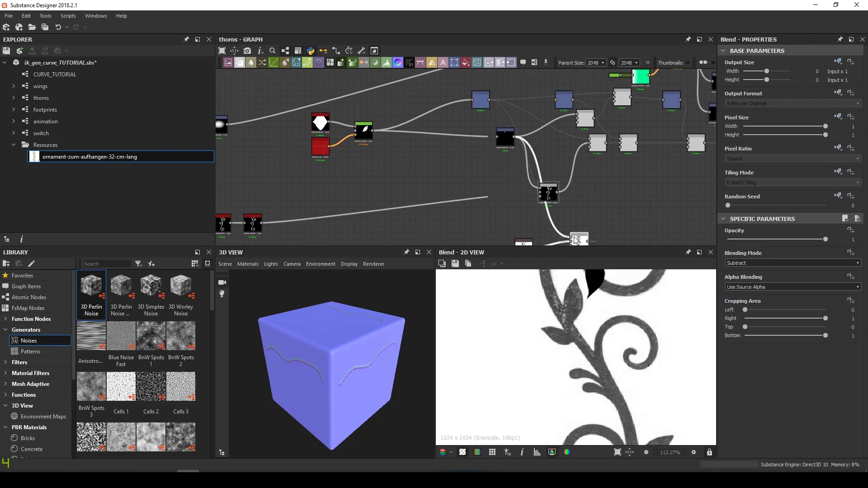
pyautogui.scroll(-2, 507, 151)
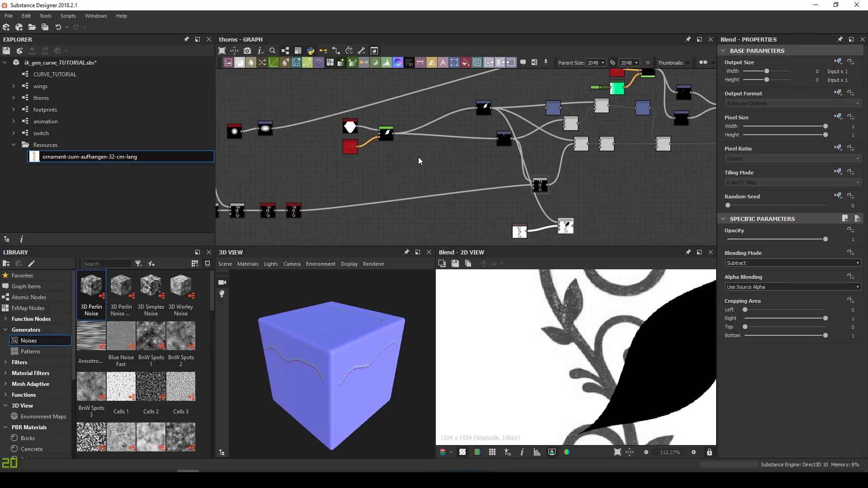
pyautogui.moveTo(419, 157); pyautogui.dragTo(396, 150, button='middle')
pyautogui.scroll(-4, 596, 339)
pyautogui.scroll(4, 596, 342)
pyautogui.scroll(-1, 559, 335)
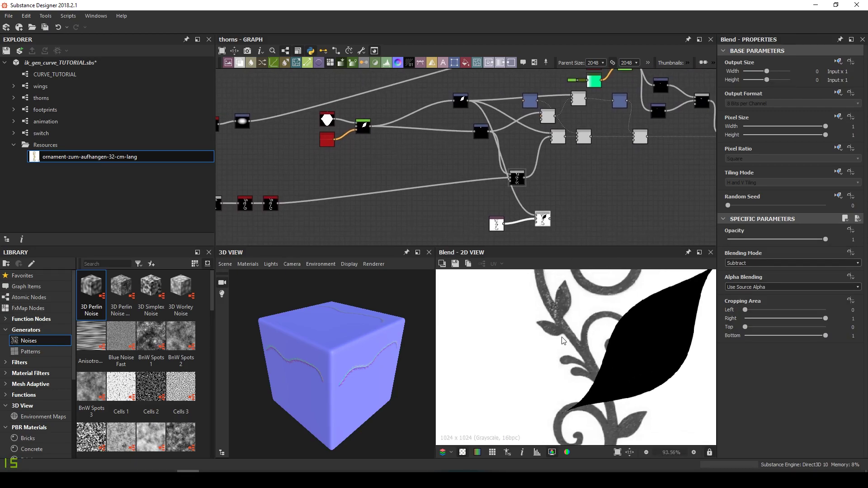
pyautogui.click(461, 101)
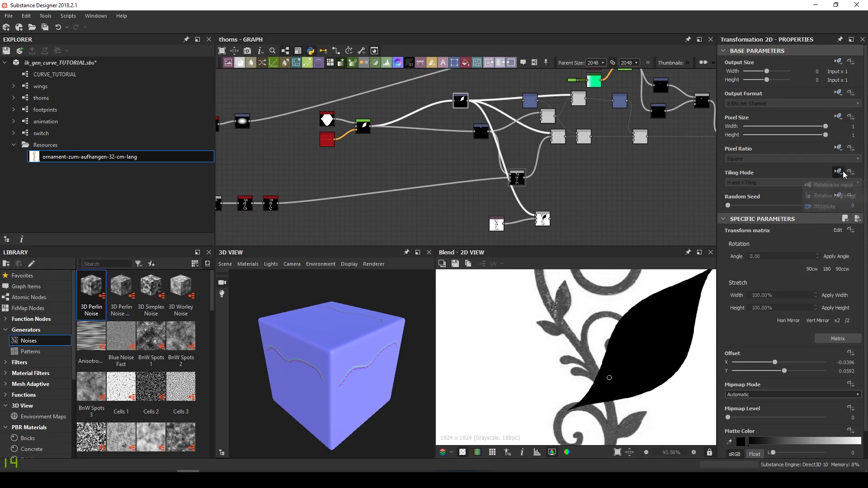
# Delete the four old Transformation 2D and Blend nodes between the leaves and the final ornament Blend, and shift that Blend over.
pyautogui.moveTo(433, 118); pyautogui.dragTo(568, 162)
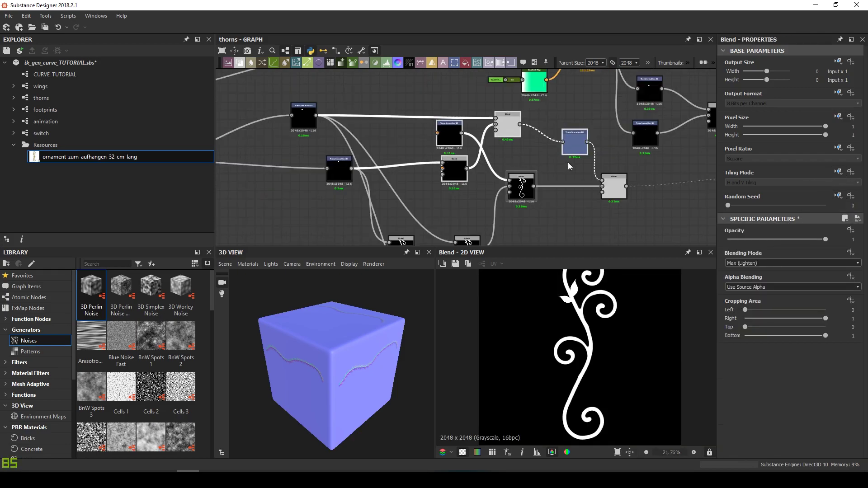
pyautogui.press('Delete')
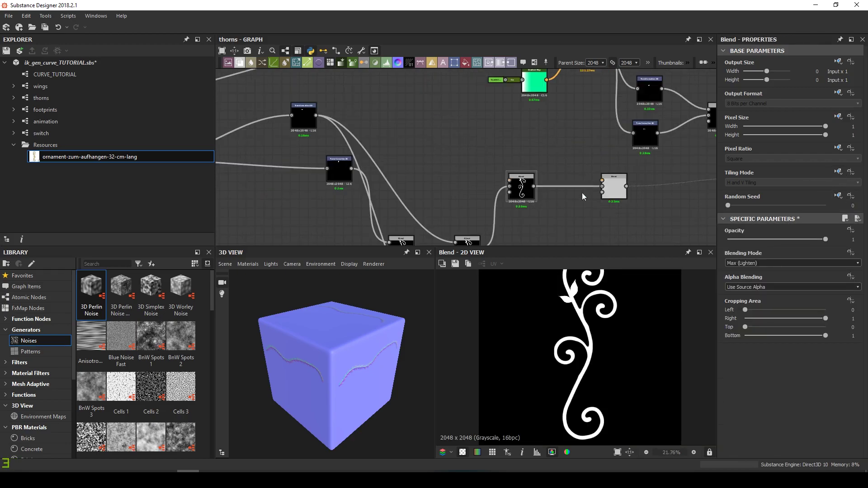
pyautogui.moveTo(520, 189); pyautogui.dragTo(533, 194)
pyautogui.scroll(-1, 473, 179)
pyautogui.moveTo(472, 180)
pyautogui.mouseDown(button='middle')
pyautogui.moveTo(496, 158)
pyautogui.moveTo(488, 174)
pyautogui.mouseUp(button='middle')
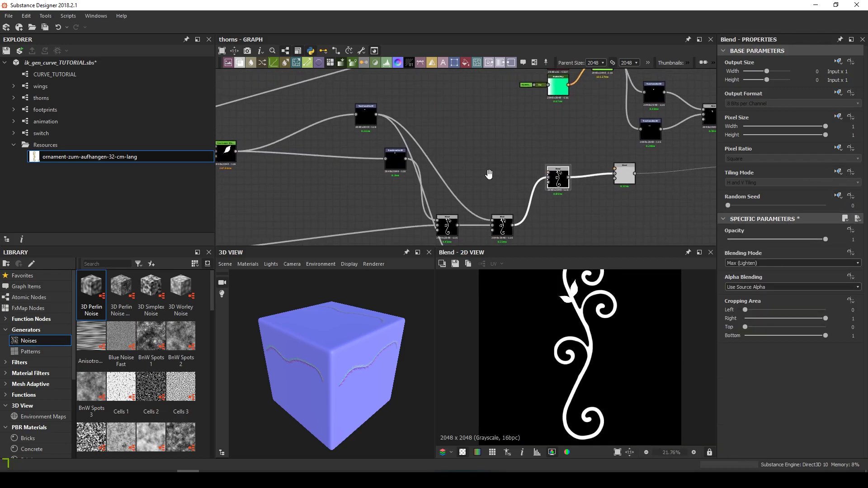
# Add a Blend node combining both leaf Transformation 2D outputs, and set its blending mode to Max (Lighten).
pyautogui.click(435, 128)
pyautogui.press('space')
pyautogui.click(457, 158)
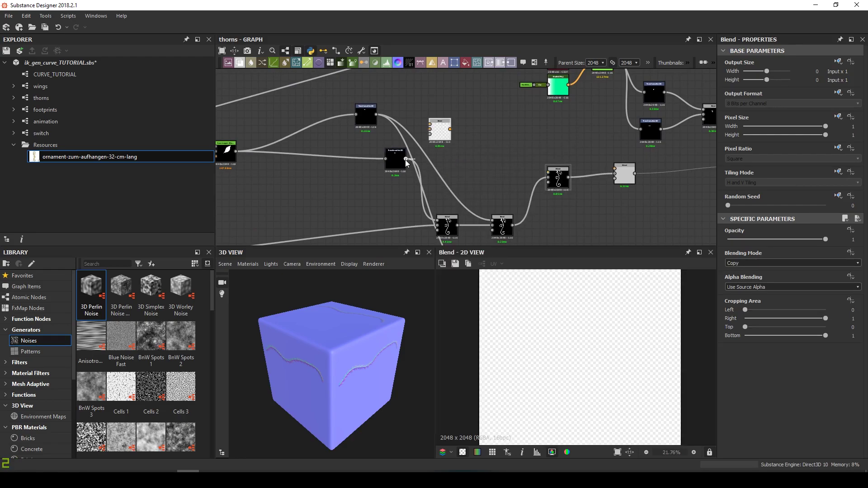
pyautogui.moveTo(406, 159); pyautogui.dragTo(430, 129)
pyautogui.click(768, 263)
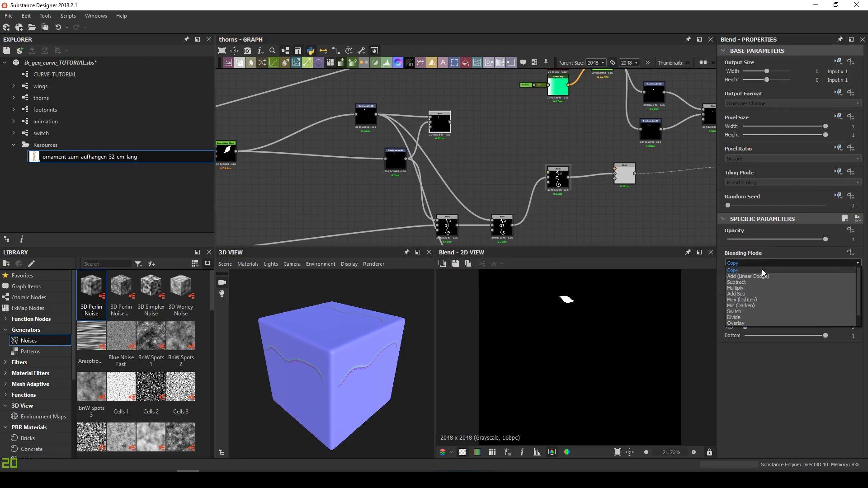
pyautogui.click(750, 294)
# Add a vertically mirrored Transformation 2D after the leaf Blend, feed it into the final ornament Blend and preview the result.
pyautogui.moveTo(445, 133); pyautogui.dragTo(445, 146, button='middle')
pyautogui.press('space')
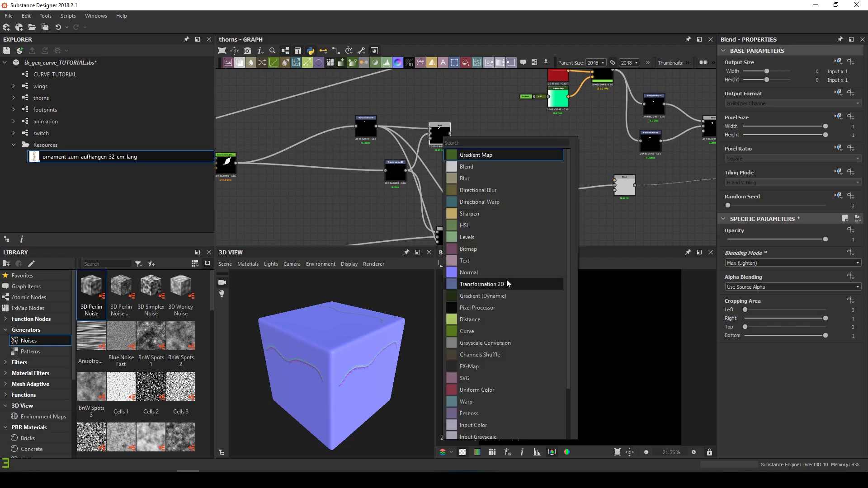
pyautogui.click(497, 283)
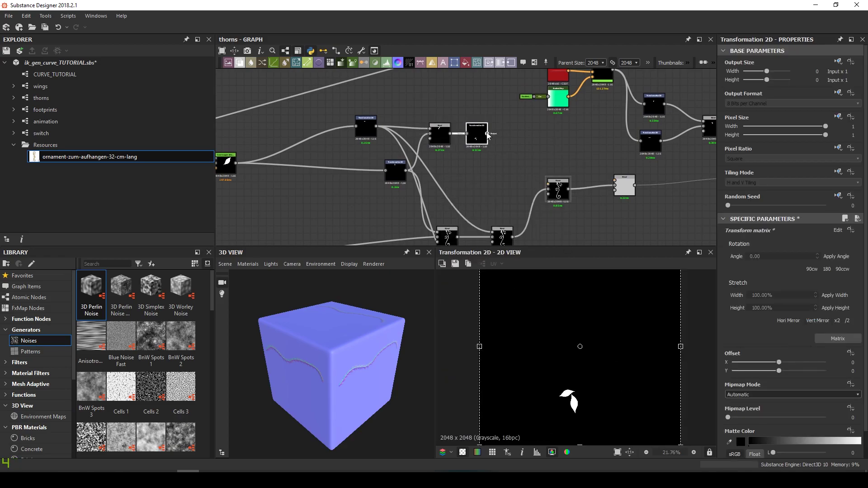
pyautogui.moveTo(488, 134); pyautogui.dragTo(547, 184)
pyautogui.doubleClick(558, 190)
# Examine the final ornament Blend with the mirrored leaves and compare it with the reference bitmap.
pyautogui.scroll(2, 589, 399)
pyautogui.scroll(-3, 604, 356)
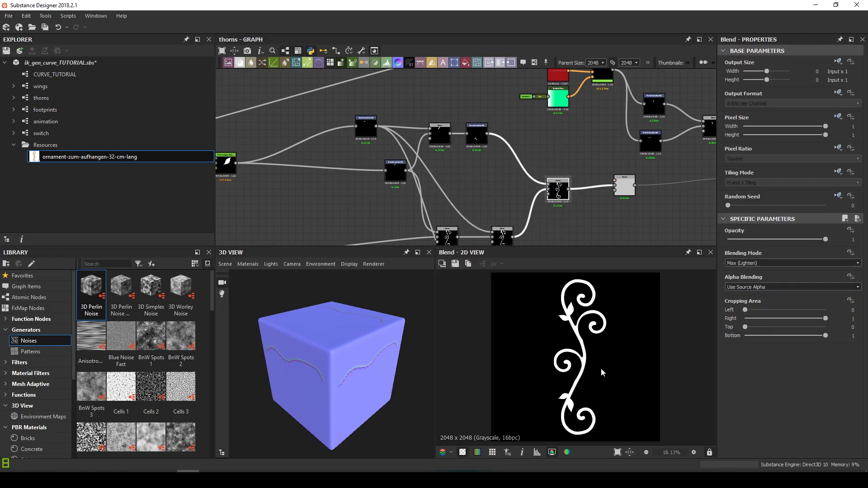
pyautogui.scroll(1, 585, 381)
pyautogui.moveTo(584, 375); pyautogui.dragTo(577, 376, button='middle')
pyautogui.scroll(-2, 542, 182)
pyautogui.scroll(1, 542, 182)
pyautogui.moveTo(542, 182); pyautogui.dragTo(580, 103, button='middle')
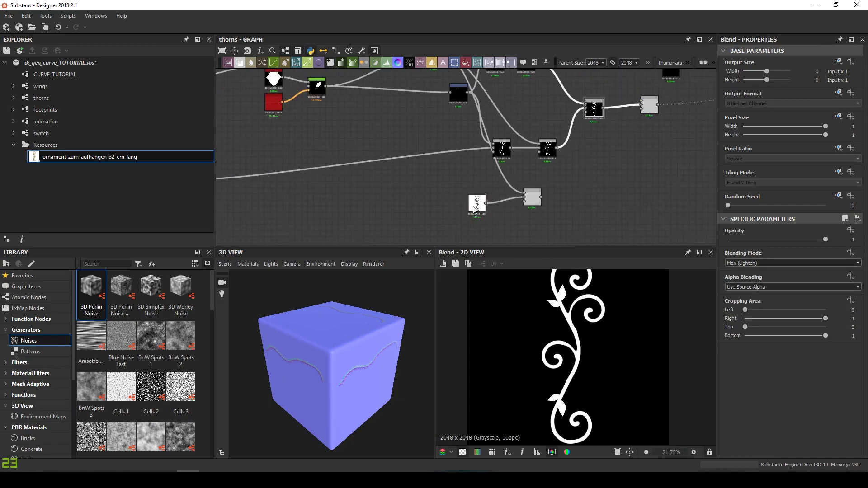
pyautogui.doubleClick(477, 203)
pyautogui.scroll(2, 568, 344)
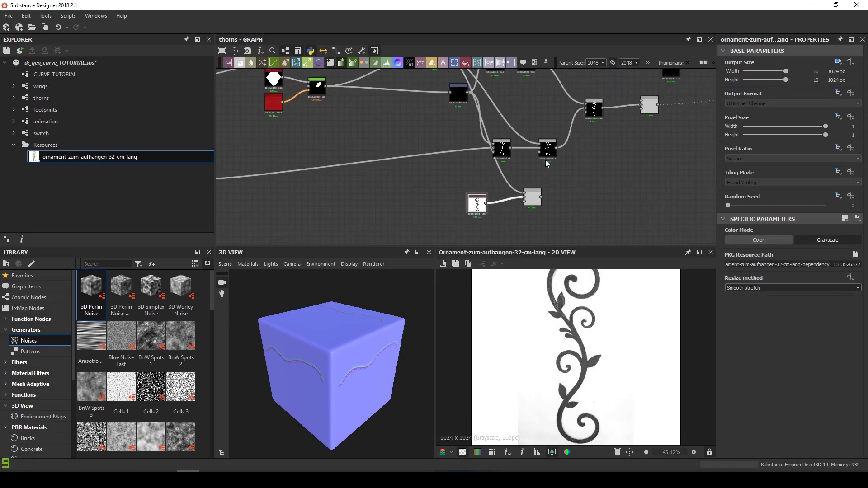
# Show the mirrored leaves' Transformation 2D over the ornament Blend and check the lower leaf placement in the reference bitmap.
pyautogui.moveTo(545, 159); pyautogui.dragTo(504, 215, button='middle')
pyautogui.doubleClick(552, 164)
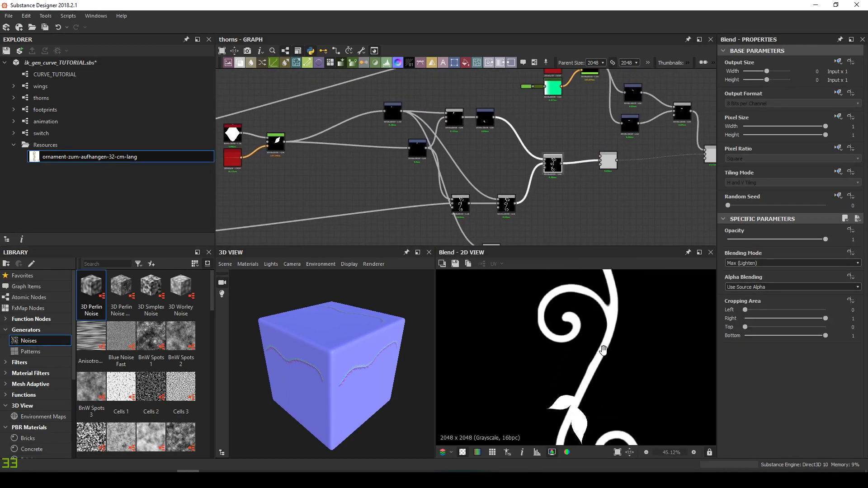
pyautogui.click(488, 122)
pyautogui.scroll(-3, 587, 369)
pyautogui.scroll(1, 605, 369)
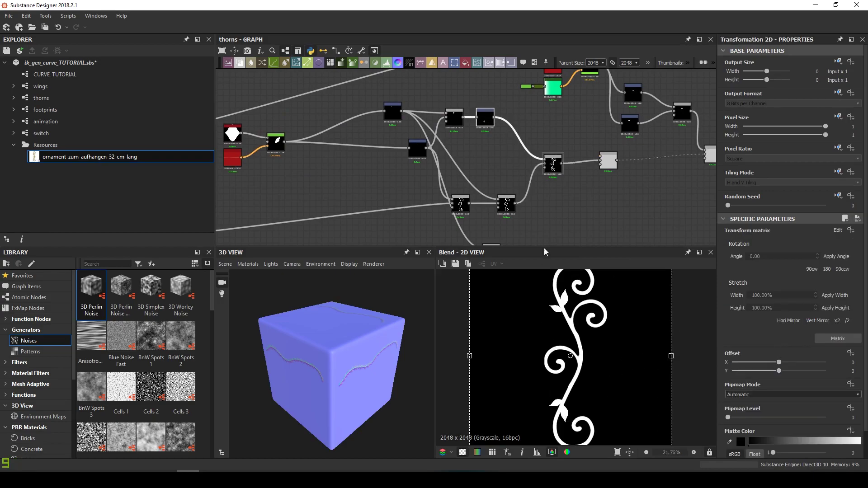
pyautogui.moveTo(533, 226); pyautogui.dragTo(529, 175, button='middle')
pyautogui.doubleClick(432, 208)
pyautogui.scroll(5, 580, 381)
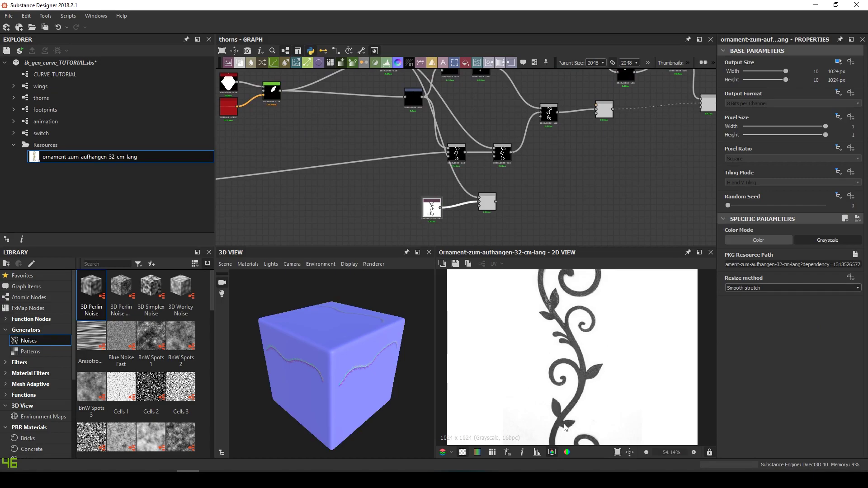
# Mirror the lower leaves' Transformation 2D horizontally and move the leaves onto the stem, at an offset of about X -0.0913, Y -0.4978.
pyautogui.moveTo(507, 135); pyautogui.dragTo(492, 209, button='middle')
pyautogui.doubleClick(534, 193)
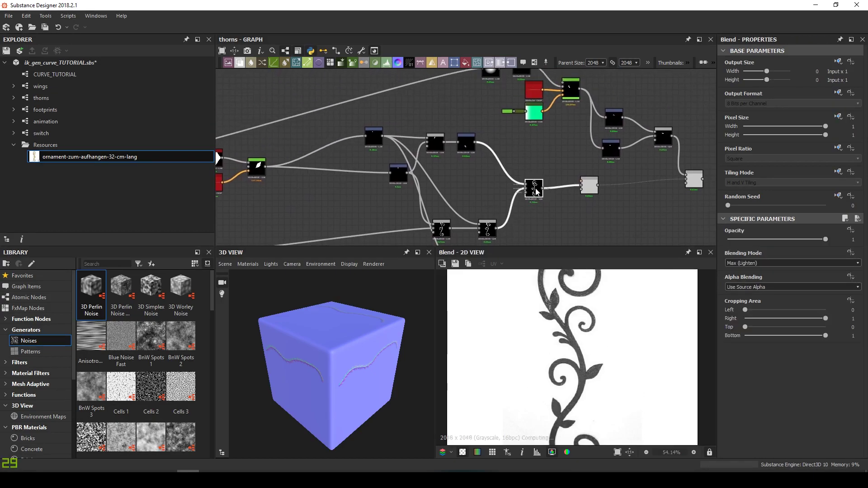
pyautogui.click(468, 146)
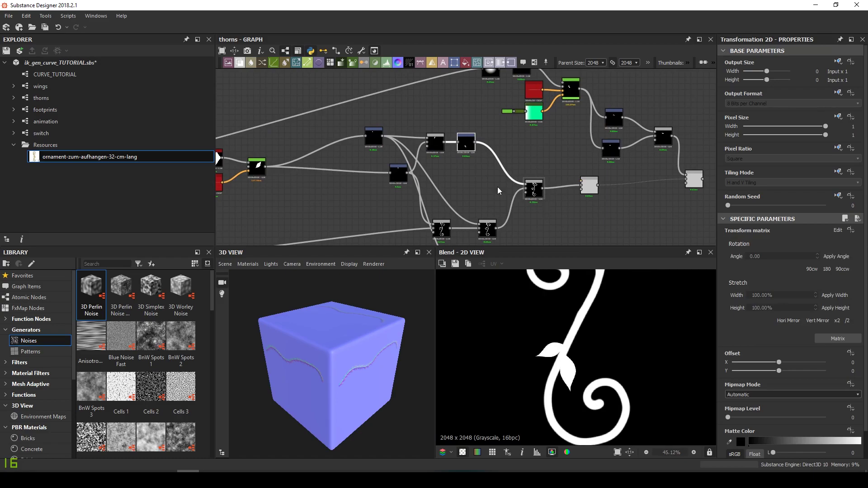
pyautogui.click(788, 320)
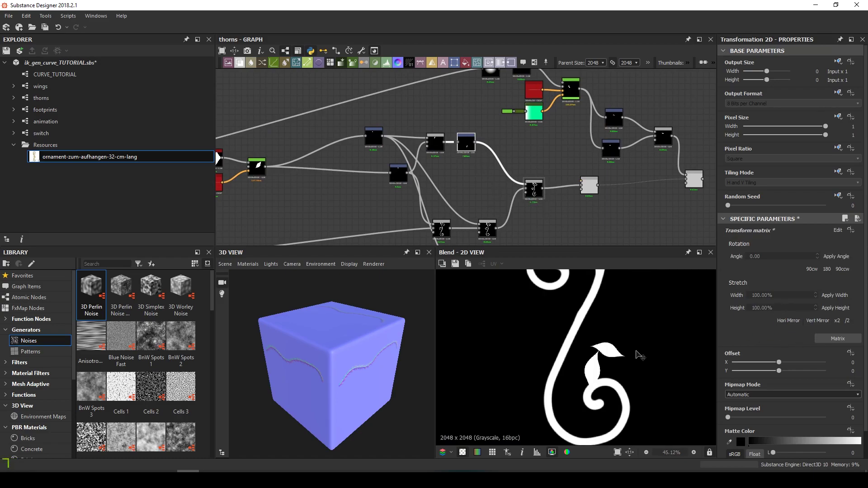
pyautogui.scroll(-3, 642, 360)
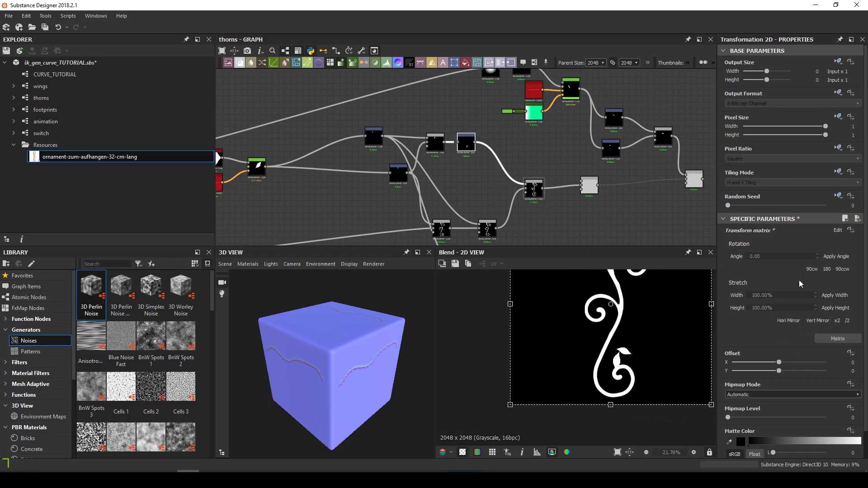
pyautogui.moveTo(639, 321); pyautogui.dragTo(623, 355, button='middle')
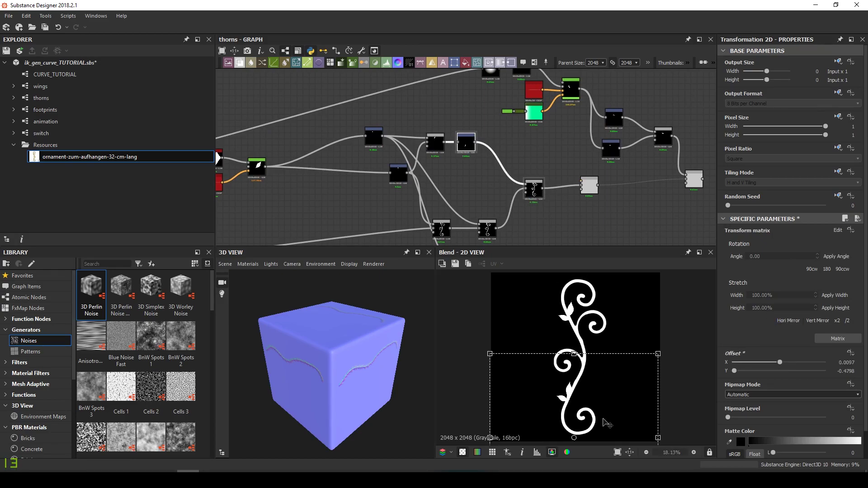
pyautogui.scroll(1, 606, 421)
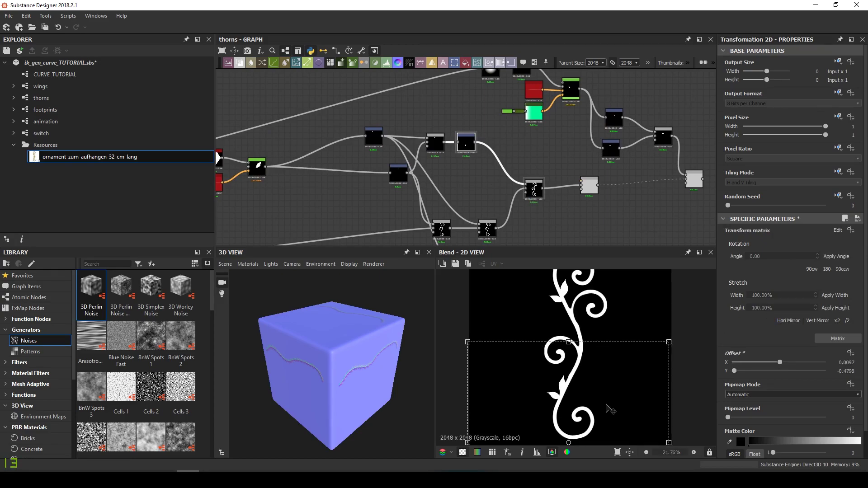
pyautogui.click(789, 321)
pyautogui.moveTo(624, 367); pyautogui.dragTo(606, 375)
pyautogui.scroll(2, 605, 375)
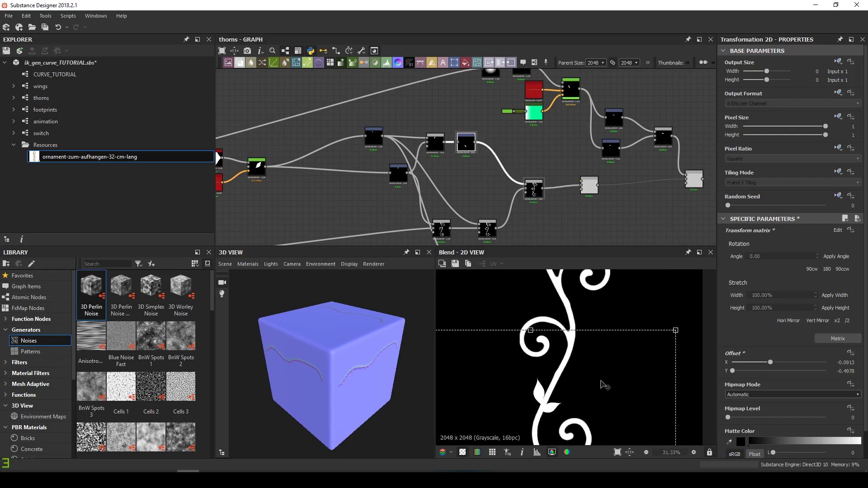
# Add another single-leaf Transformation 2D from the leaf Curve mapper, connect it to the Blend following the ornament Blend and preview that Blend.
pyautogui.moveTo(580, 199); pyautogui.dragTo(613, 110, button='middle')
pyautogui.click(451, 198)
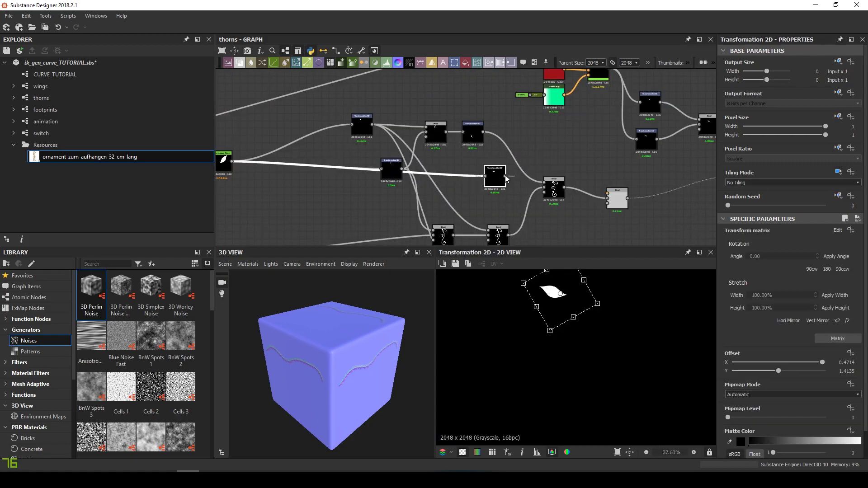
pyautogui.moveTo(496, 181); pyautogui.dragTo(556, 161)
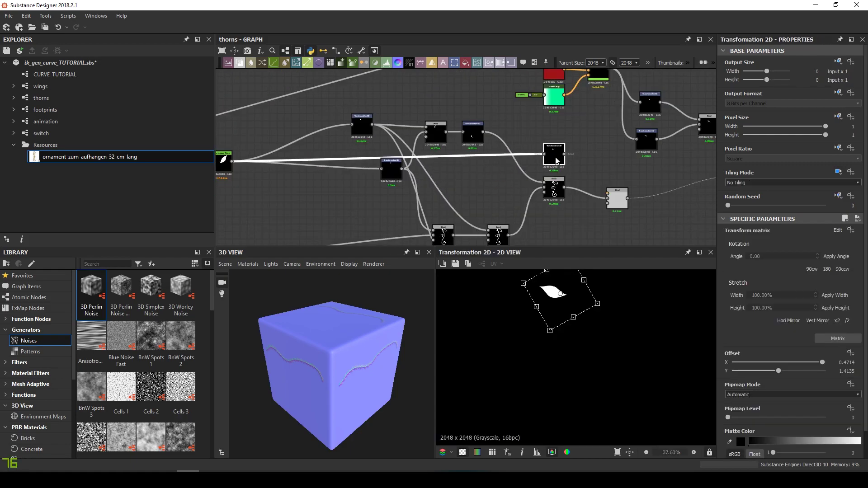
pyautogui.moveTo(614, 192); pyautogui.dragTo(608, 193)
pyautogui.doubleClick(617, 199)
pyautogui.scroll(-3, 611, 329)
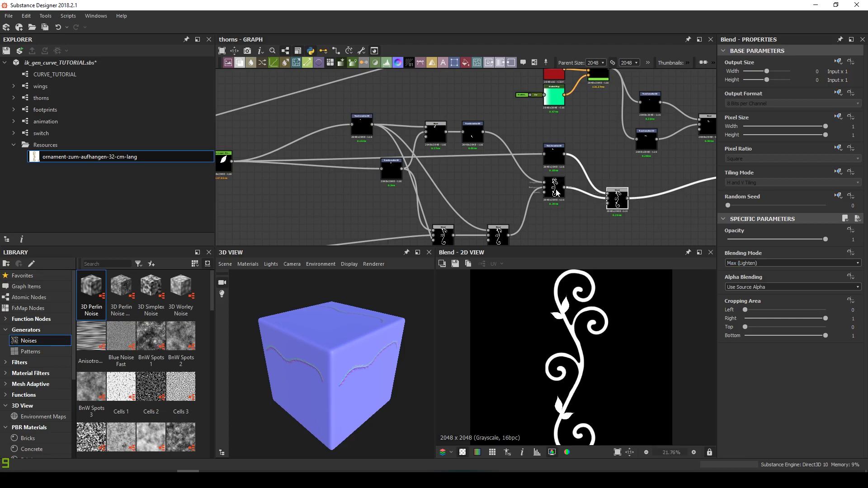
# Mirror the new single leaf horizontally and place it beside the middle of the stem, at an offset of about X -0.4054, Y 0.0451.
pyautogui.moveTo(579, 319); pyautogui.dragTo(563, 354)
pyautogui.click(793, 322)
pyautogui.scroll(4, 626, 374)
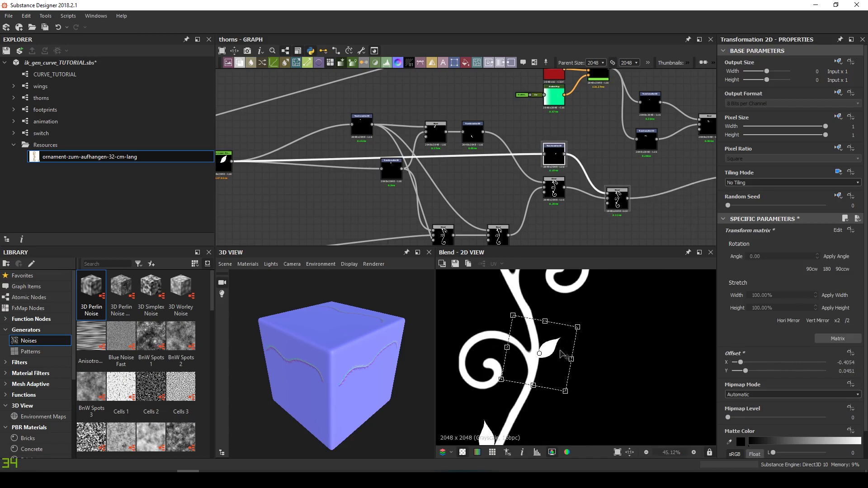
# Check the middle leaf in the reference bitmap and move the single leaf to an offset of about X -0.3845, Y -0.0059.
pyautogui.moveTo(520, 213); pyautogui.dragTo(525, 121, button='middle')
pyautogui.doubleClick(419, 211)
pyautogui.scroll(5, 577, 379)
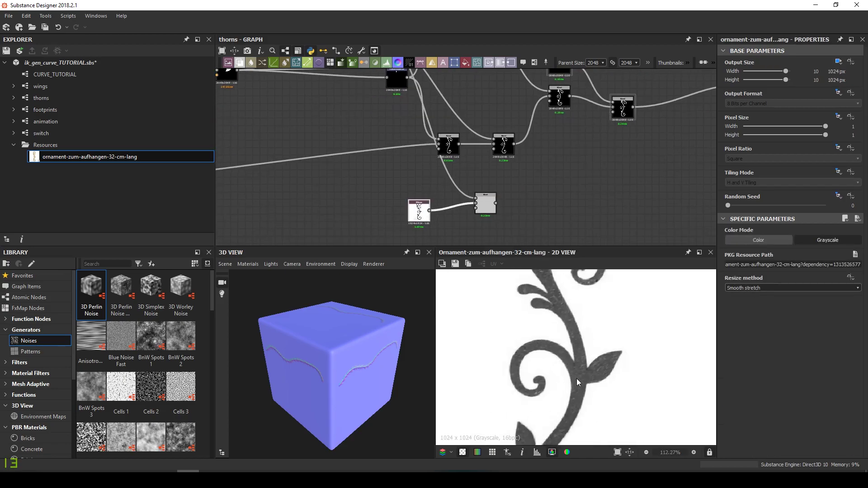
pyautogui.doubleClick(618, 113)
pyautogui.scroll(-3, 576, 357)
pyautogui.moveTo(563, 149); pyautogui.dragTo(554, 194, button='middle')
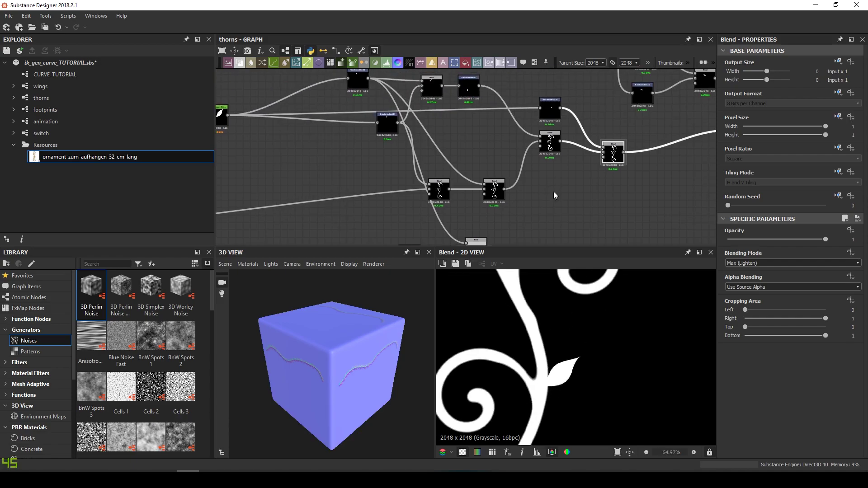
pyautogui.click(550, 108)
pyautogui.scroll(2, 596, 385)
pyautogui.moveTo(565, 377); pyautogui.dragTo(561, 385)
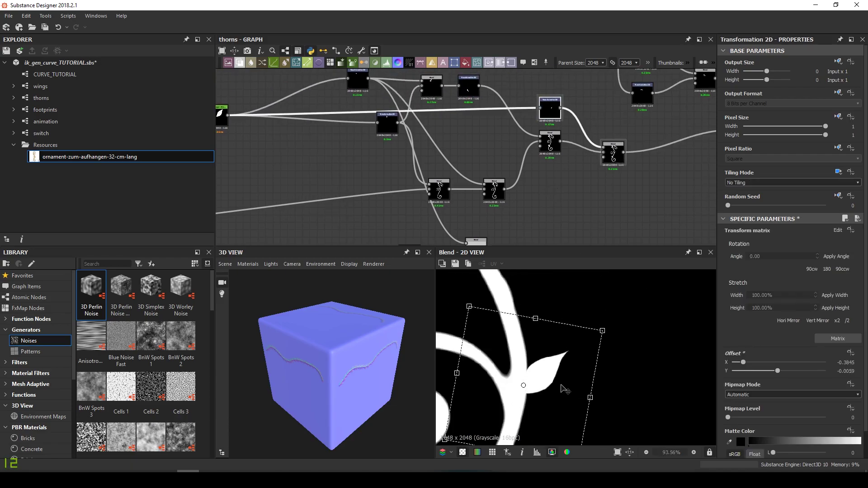
# Fine-tune the single leaf's attachment to the stem with an offset of about X -0.4062, Y 0.0049.
pyautogui.press('Escape')
pyautogui.scroll(-7, 585, 384)
pyautogui.scroll(7, 551, 346)
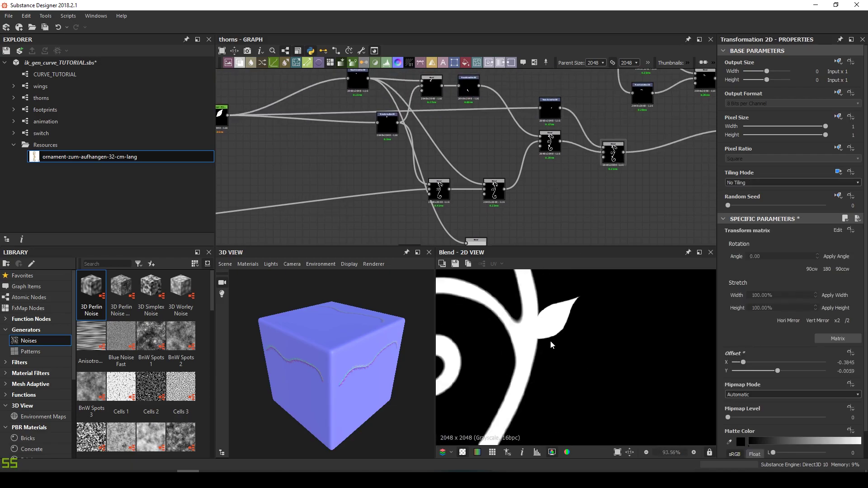
pyautogui.click(550, 116)
pyautogui.moveTo(564, 333); pyautogui.dragTo(570, 332)
pyautogui.click(589, 226)
pyautogui.scroll(-7, 572, 373)
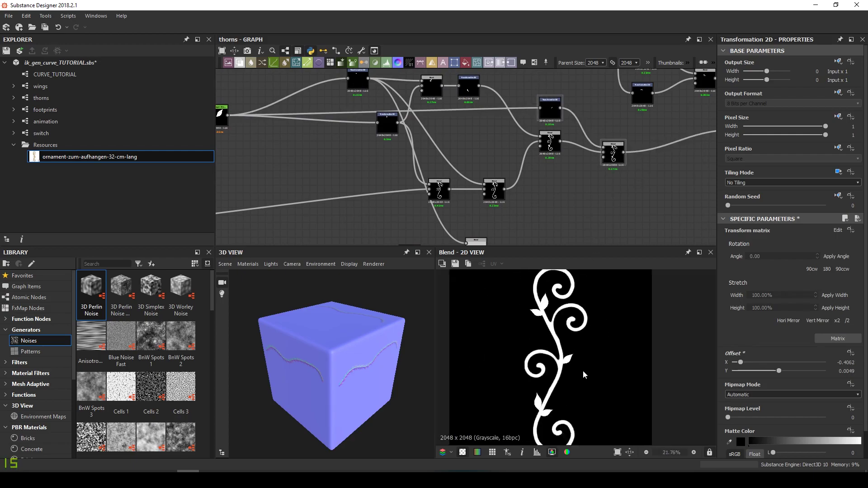
# Delete both Transformation 2D nodes between the Shape and the Histogram Scan, and move the Shape node closer to the Histogram Scan.
pyautogui.scroll(-1, 617, 387)
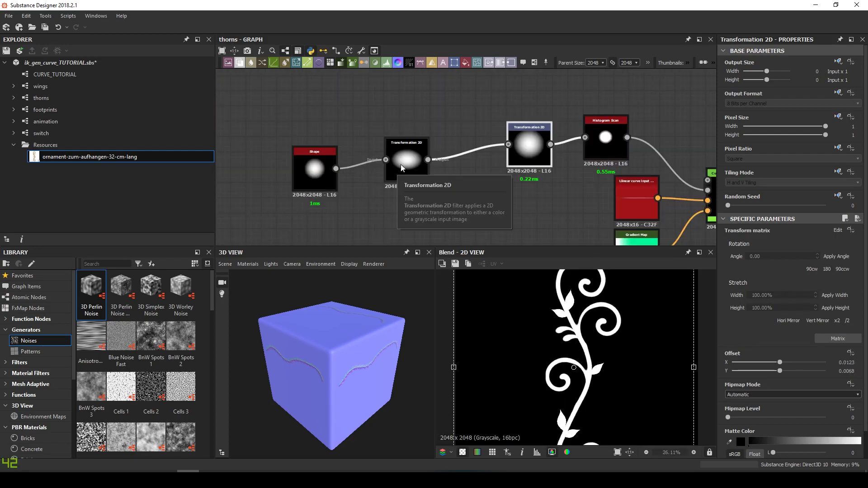
pyautogui.moveTo(403, 117); pyautogui.dragTo(529, 185)
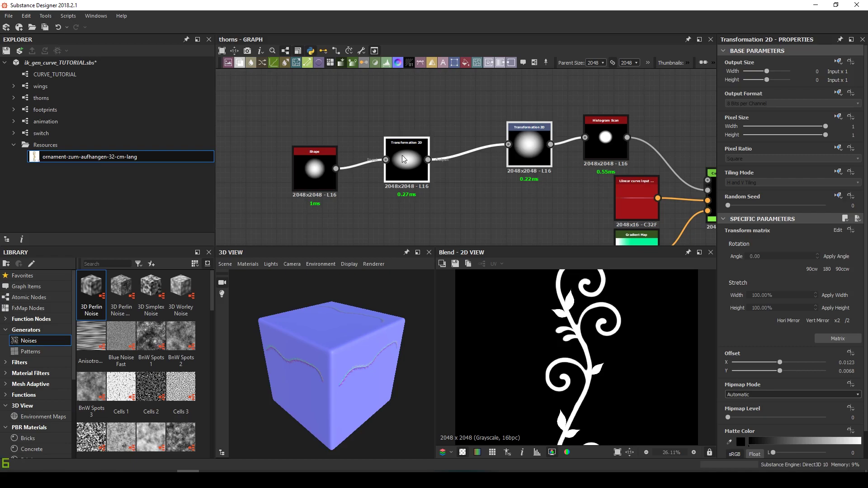
pyautogui.press('Delete')
pyautogui.moveTo(317, 168); pyautogui.dragTo(486, 142)
# Set the paraboloid Shape's scale to 0.83 and connect it directly to the Histogram Scan.
pyautogui.scroll(-3, 782, 375)
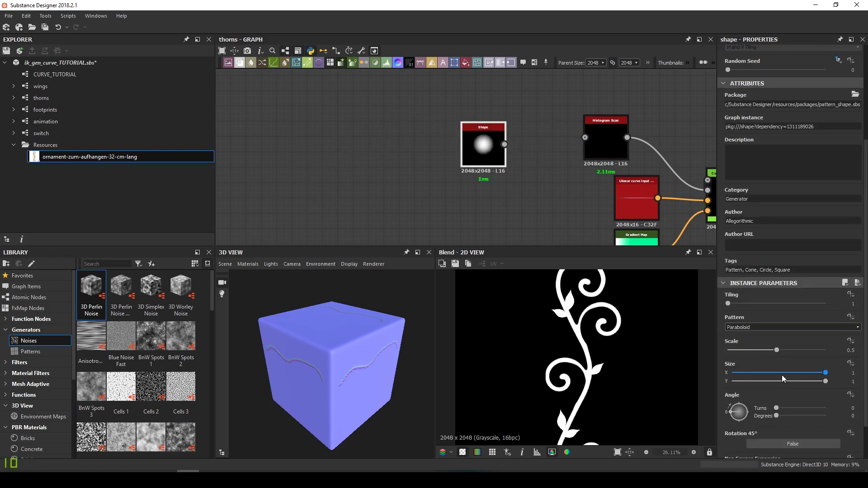
pyautogui.doubleClick(489, 153)
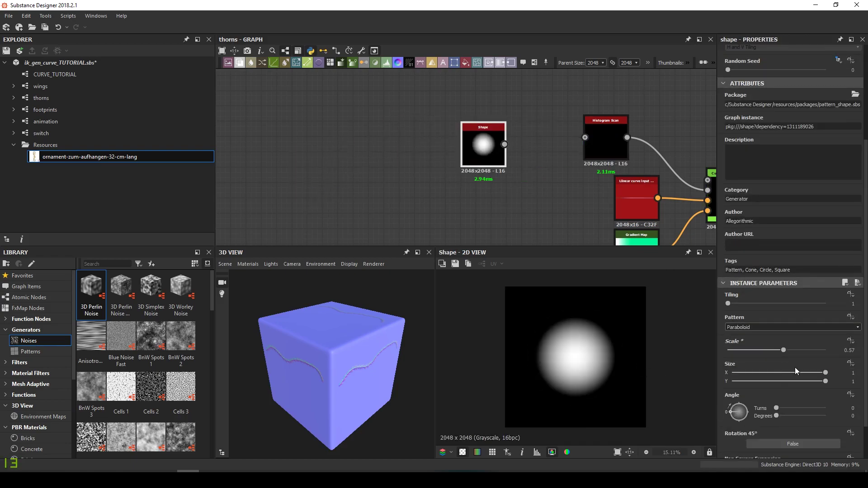
pyautogui.click(795, 351)
pyautogui.moveTo(795, 352); pyautogui.dragTo(810, 355)
pyautogui.moveTo(522, 147); pyautogui.dragTo(585, 138)
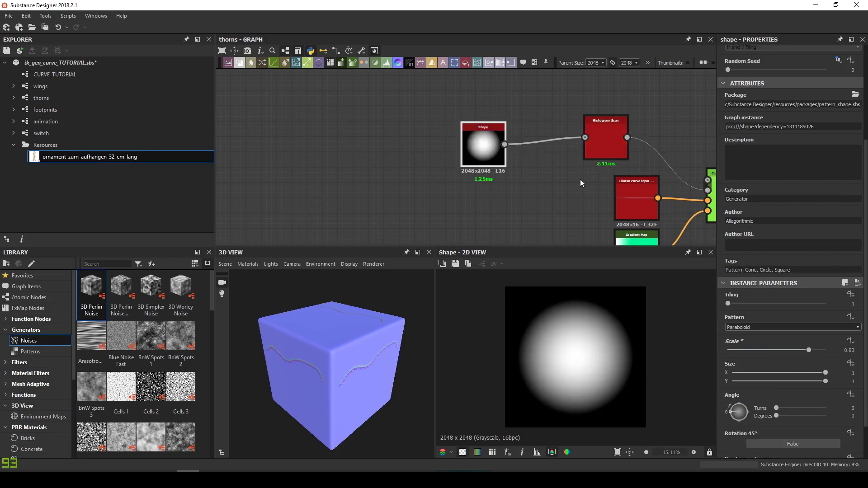
# Preview the final ornament Blend and inspect the leaves and small offshoots along the stem.
pyautogui.scroll(-6, 580, 179)
pyautogui.moveTo(579, 179); pyautogui.dragTo(418, 121, button='middle')
pyautogui.doubleClick(571, 202)
pyautogui.scroll(7, 566, 325)
pyautogui.scroll(-3, 588, 334)
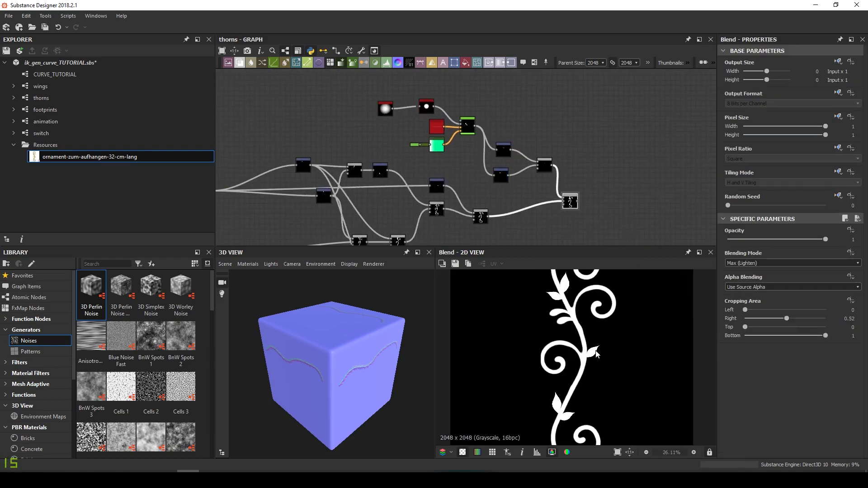
pyautogui.scroll(6, 596, 350)
pyautogui.moveTo(555, 328); pyautogui.dragTo(601, 342, button='middle')
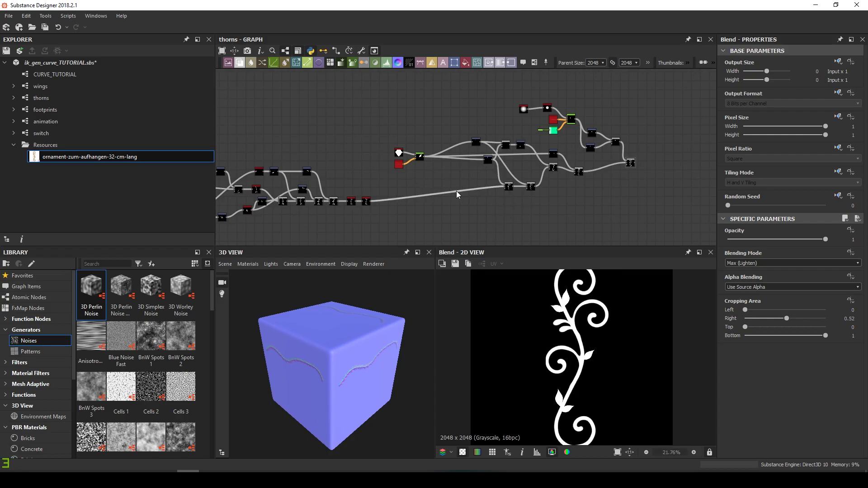
# Move the whole group of stem and scroll nodes closer to the leaf nodes in the graph.
pyautogui.scroll(-1, 457, 195)
pyautogui.moveTo(457, 195); pyautogui.dragTo(544, 183, button='middle')
pyautogui.moveTo(286, 151); pyautogui.dragTo(469, 224)
pyautogui.moveTo(469, 189); pyautogui.dragTo(538, 198)
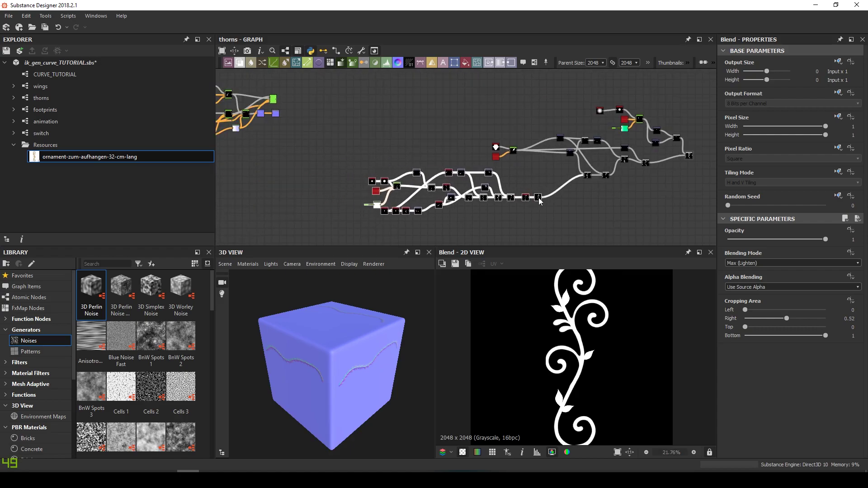
pyautogui.moveTo(561, 173); pyautogui.dragTo(500, 202, button='middle')
pyautogui.moveTo(576, 212); pyautogui.dragTo(580, 195, button='middle')
pyautogui.click(581, 194)
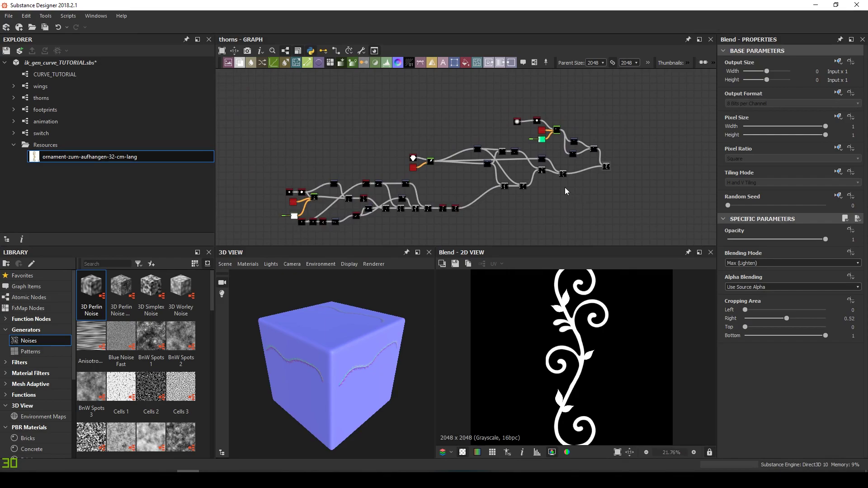
# Review the leaf node network and examine the finished ornament from the upper scrolls down to the lower leaves.
pyautogui.scroll(3, 545, 186)
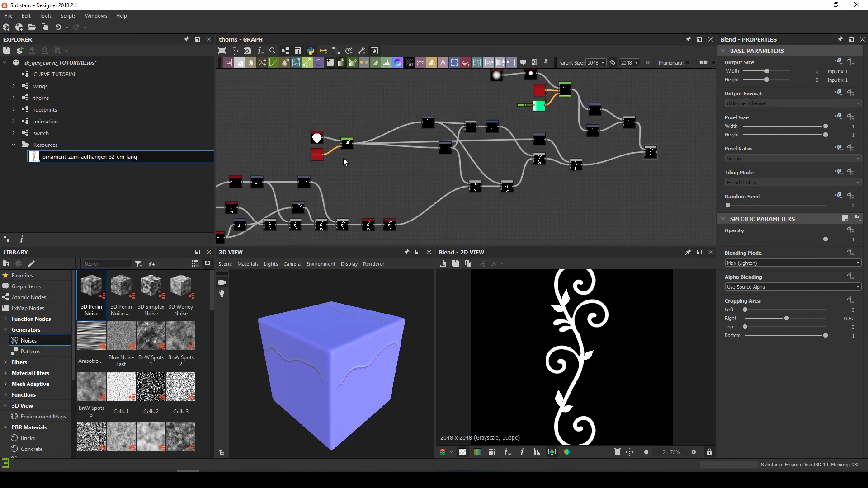
pyautogui.scroll(1, 345, 149)
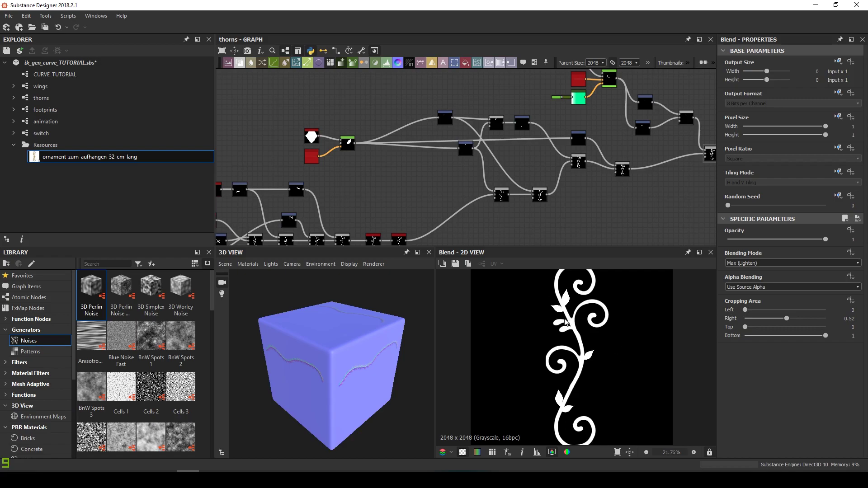
pyautogui.scroll(5, 565, 321)
pyautogui.scroll(-4, 570, 342)
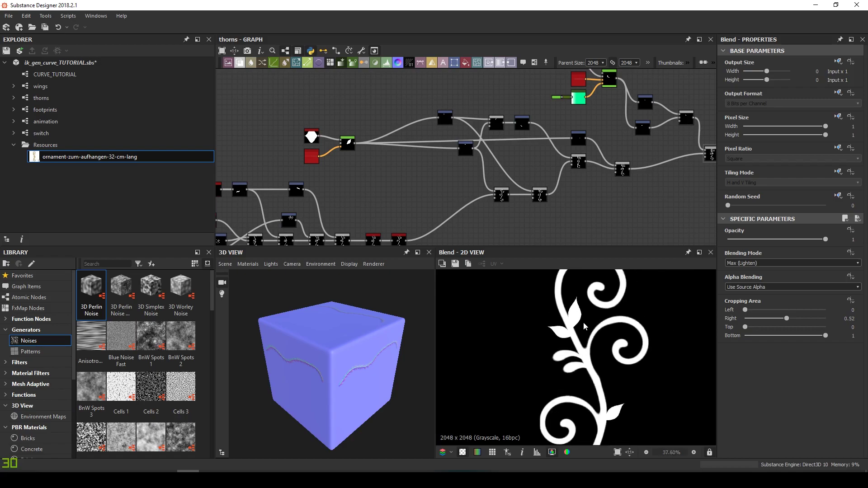
pyautogui.moveTo(570, 342); pyautogui.dragTo(565, 282, button='middle')
pyautogui.moveTo(592, 380); pyautogui.dragTo(589, 372, button='middle')
pyautogui.scroll(-2, 592, 355)
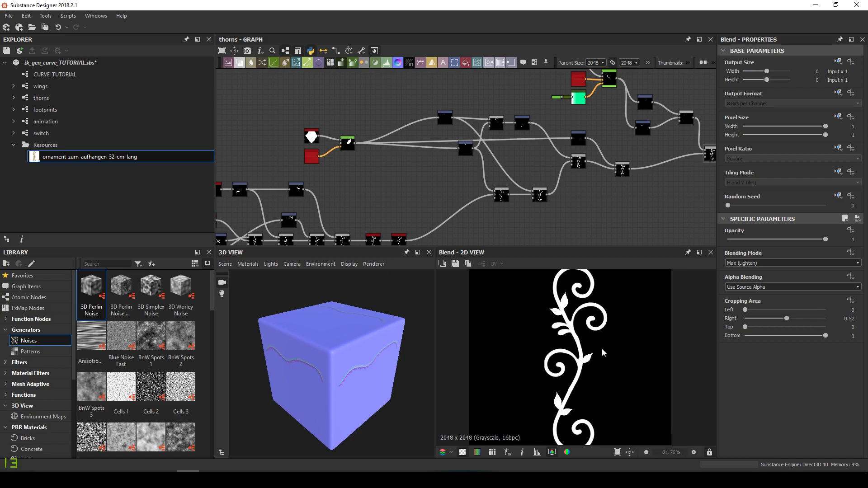
pyautogui.scroll(1, 601, 349)
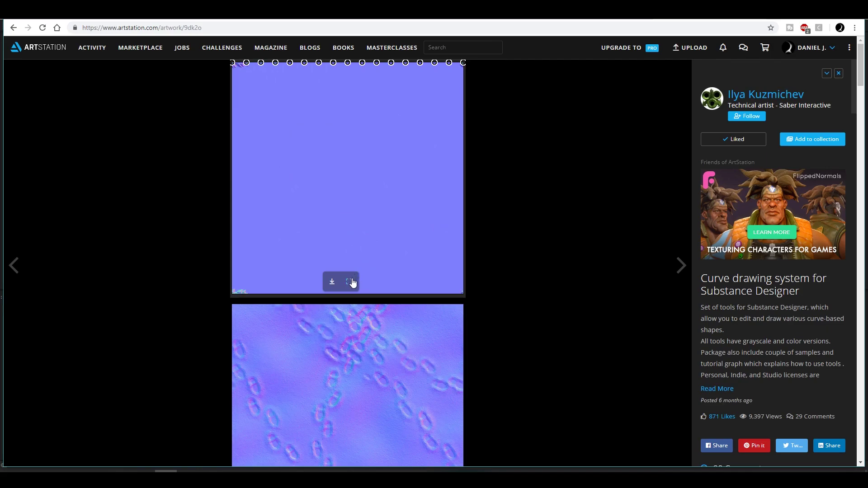
# In the browser, view the thorns and footprints example GIFs at full size from the Curve drawing system's ArtStation page.
pyautogui.click(351, 282)
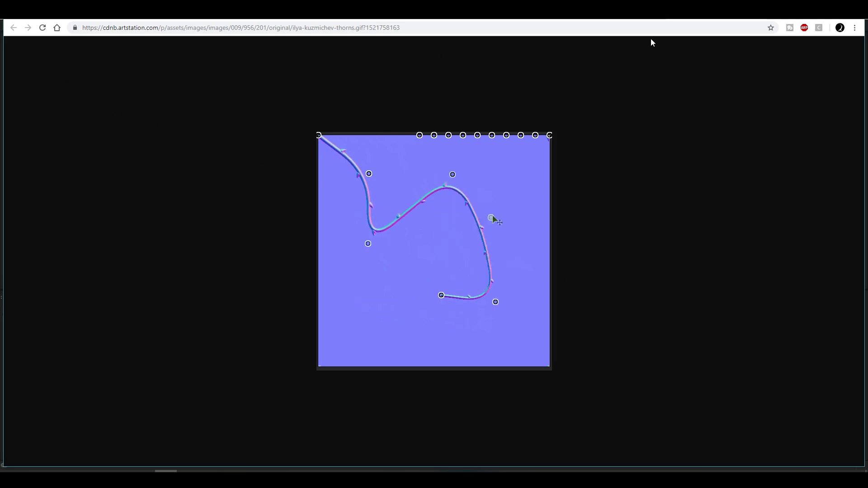
pyautogui.hotkey('ctrl', 'w')
pyautogui.scroll(-4, 438, 251)
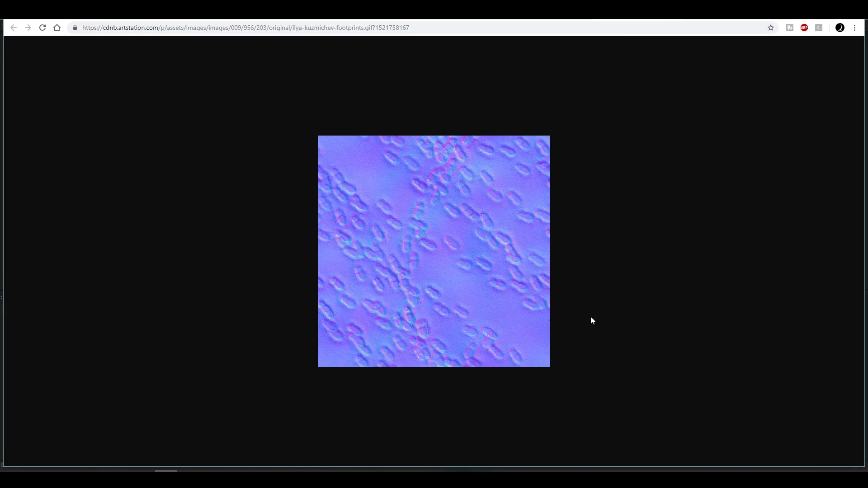
pyautogui.hotkey('alt', 'Left')
pyautogui.scroll(-7, 449, 238)
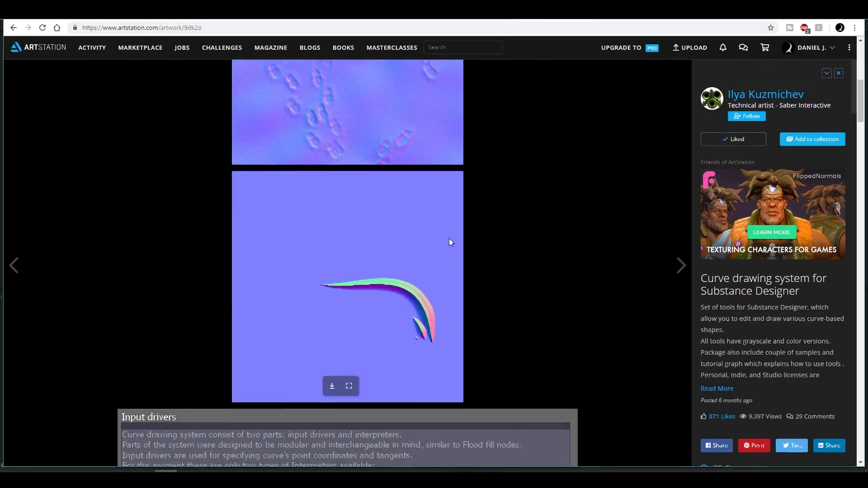
# Open the Curve drawing system's Gumroad page and read its product description and license information.
pyautogui.click(350, 258)
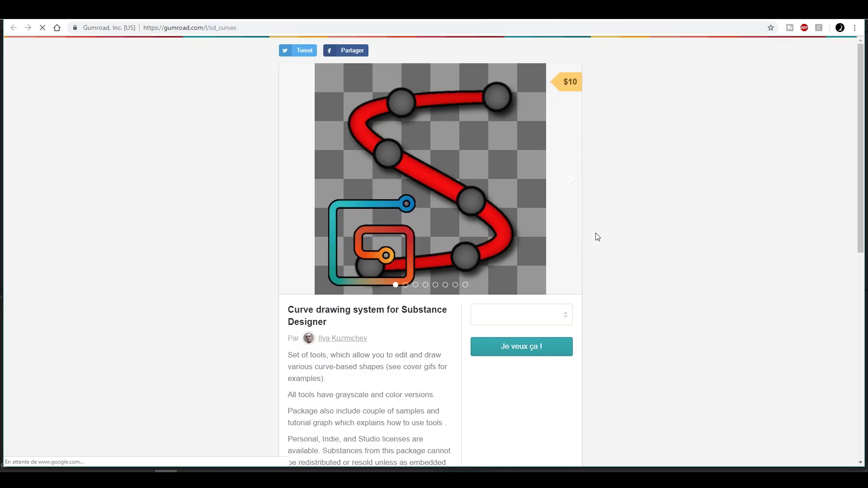
pyautogui.scroll(-4, 631, 242)
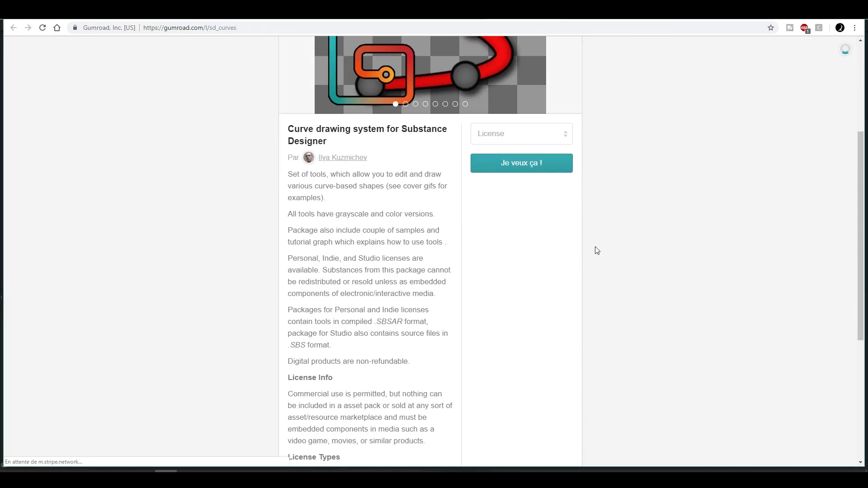